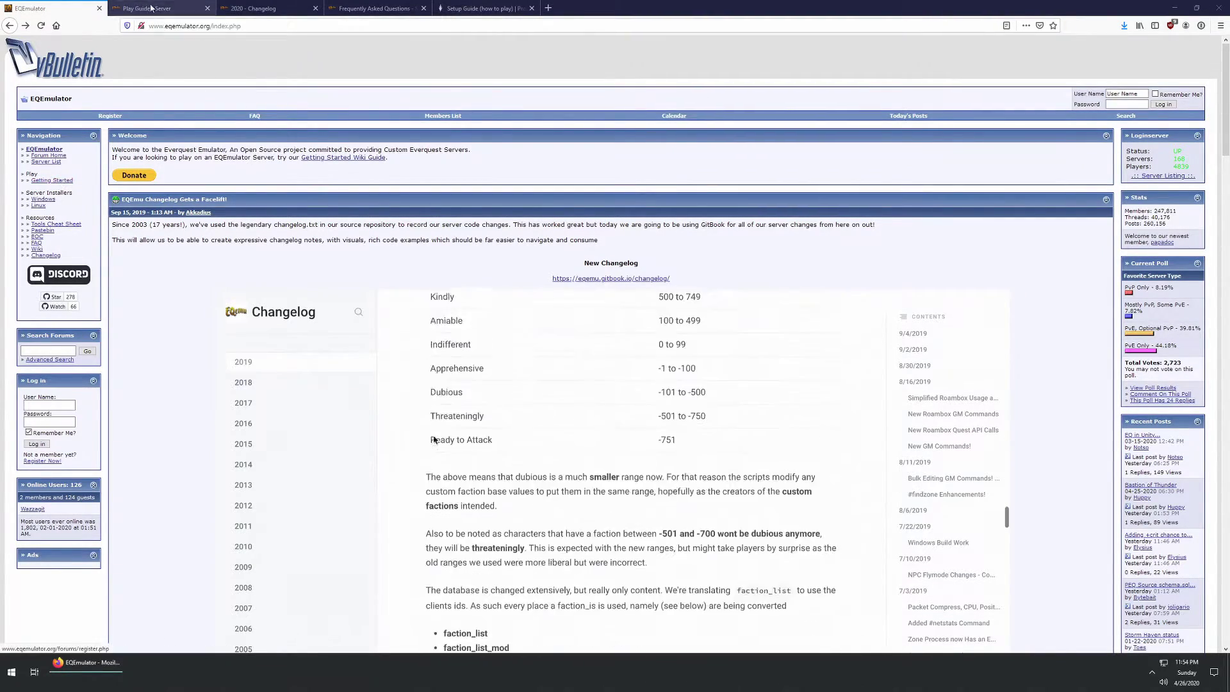
Step: Show the Basic Server Install - Linux guide in the Play Guide docs tab
{"action": "key", "text": "ctrl+Tab"}
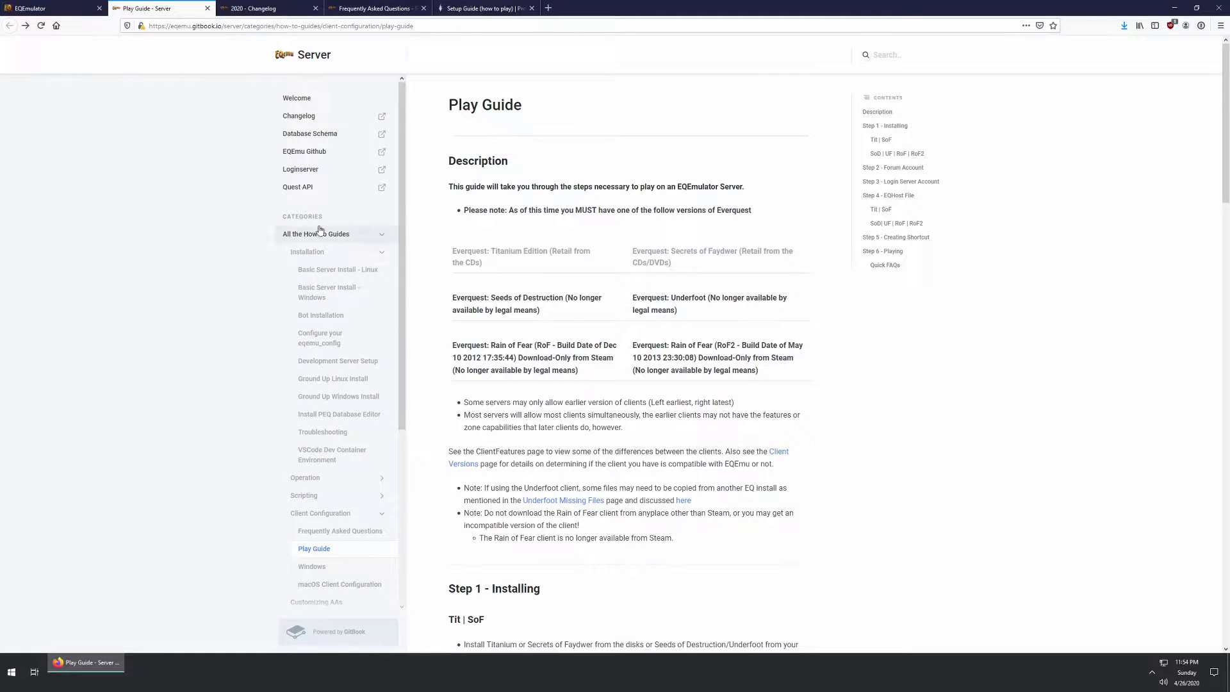
{"action": "left_click", "coordinate": [322, 272]}
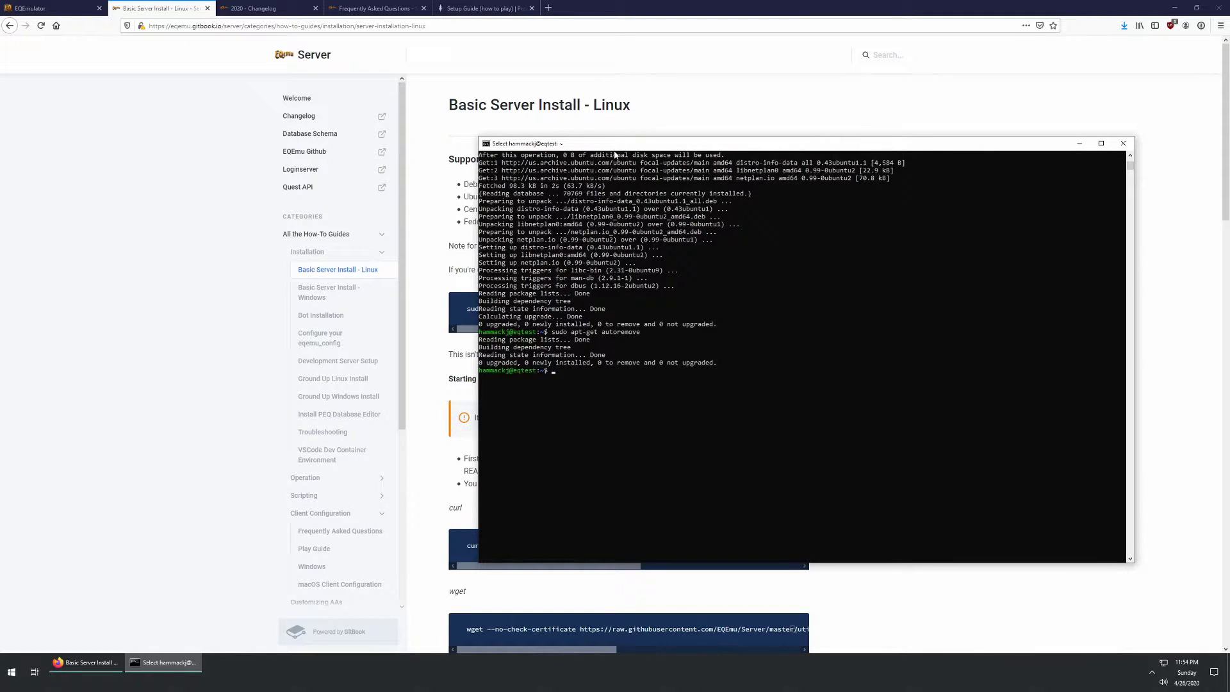
Step: Clear the terminal, resize it below the guide text, and select the apt-repository command
{"action": "left_click_drag", "start_coordinate": [612, 149], "coordinate": [633, 172]}
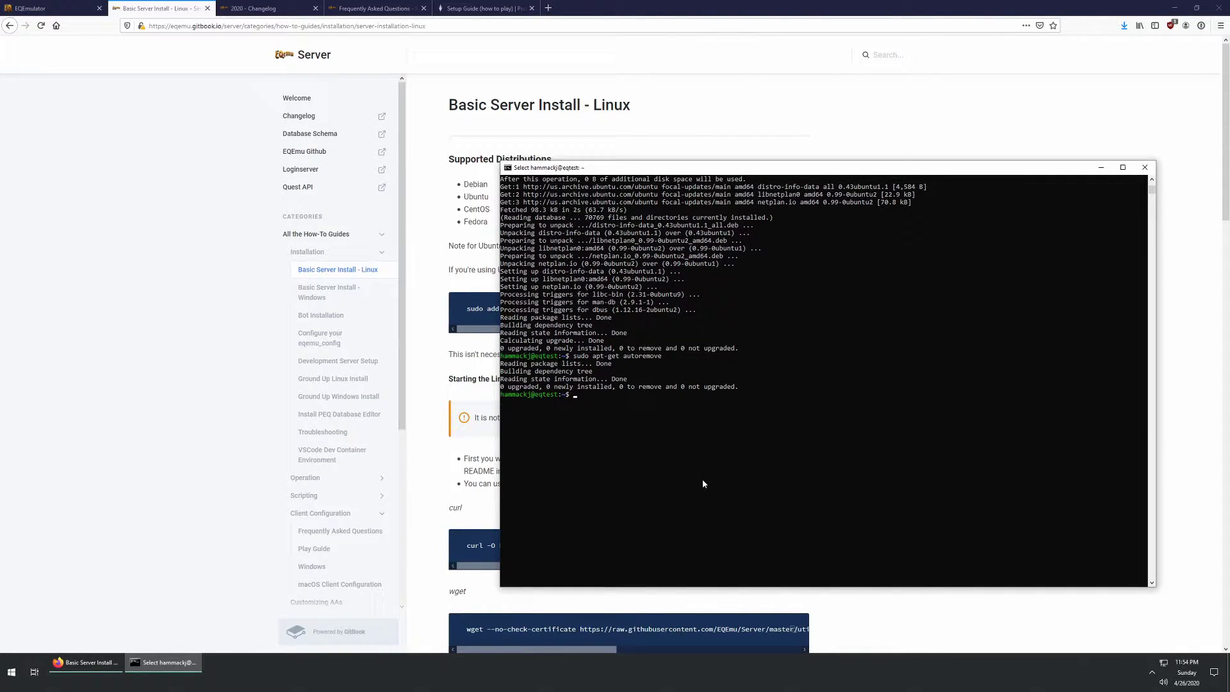
{"action": "key", "text": "ctrl+l"}
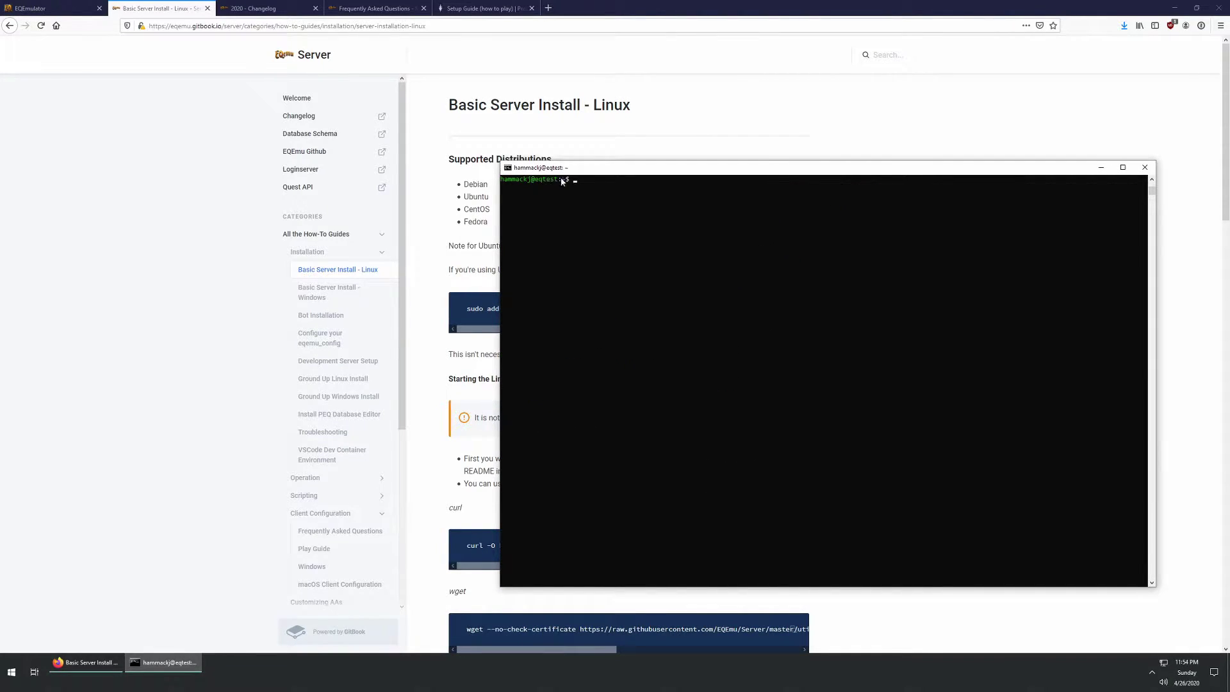
{"action": "left_click_drag", "start_coordinate": [560, 167], "coordinate": [474, 169]}
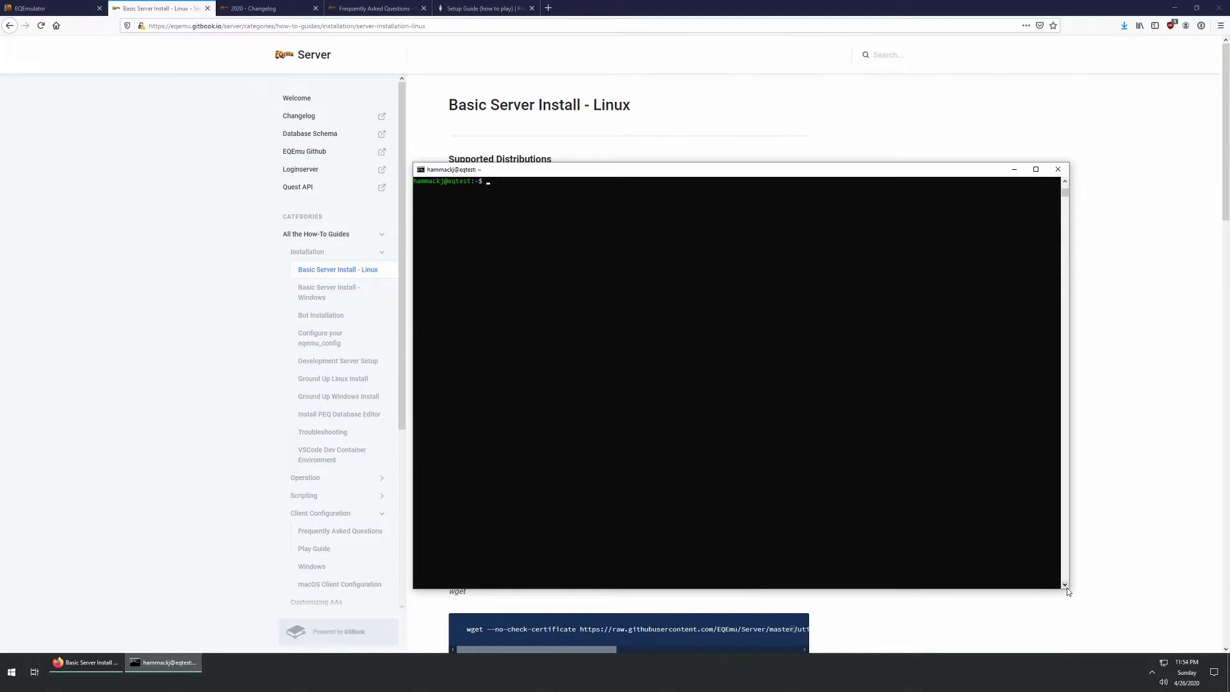
{"action": "left_click_drag", "start_coordinate": [1069, 590], "coordinate": [980, 371]}
{"action": "left_click_drag", "start_coordinate": [751, 169], "coordinate": [761, 389]}
{"action": "left_click_drag", "start_coordinate": [467, 308], "coordinate": [808, 310]}
{"action": "key", "text": "super+c"}
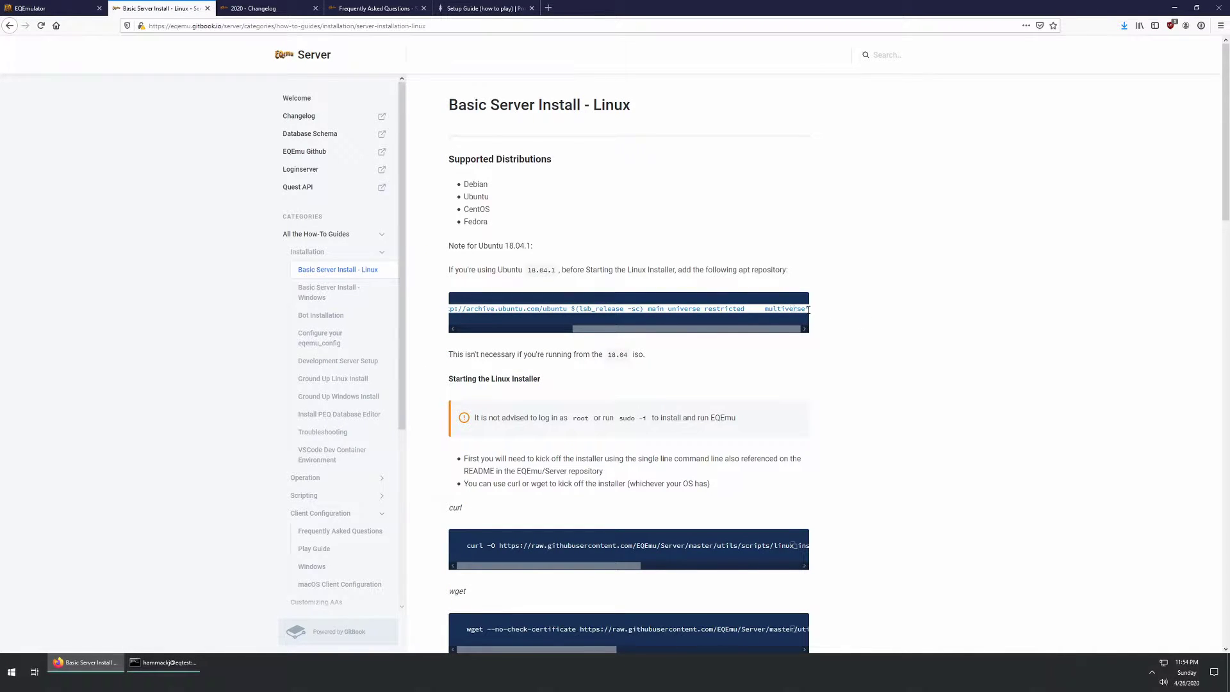
Step: Paste and run the add-apt-repository command in the terminal
{"action": "left_click", "coordinate": [191, 670]}
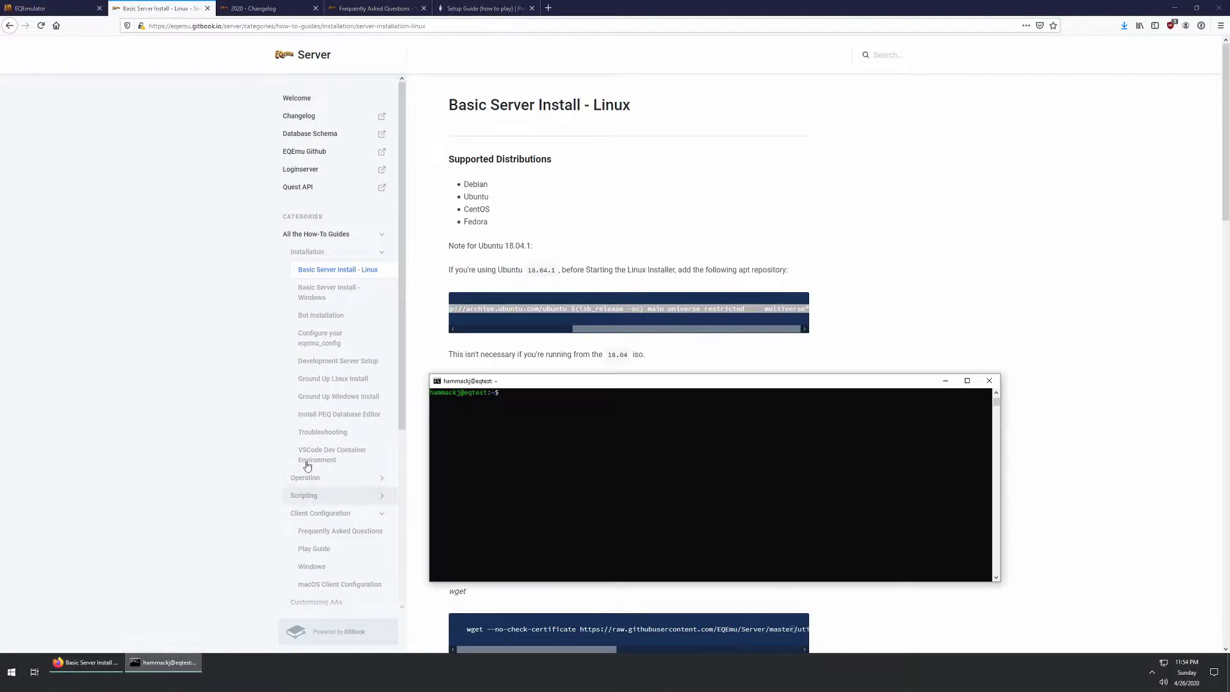
{"action": "left_click", "coordinate": [437, 384]}
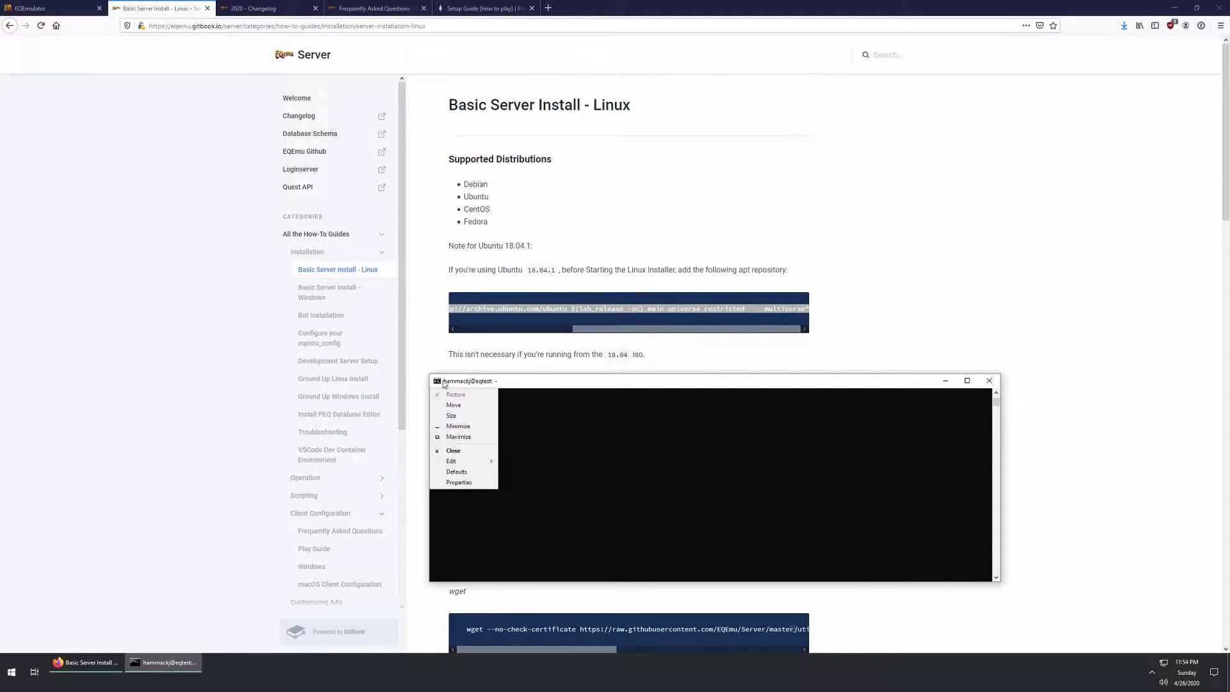
{"action": "mouse_move", "coordinate": [466, 462]}
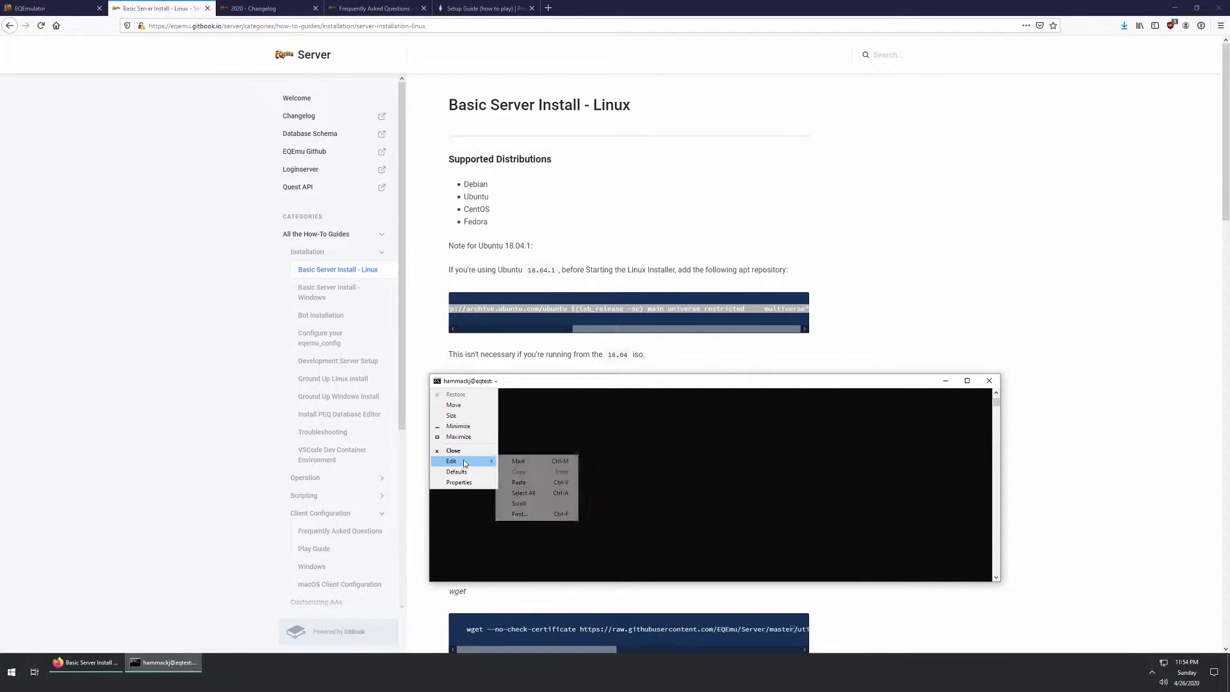
{"action": "left_click", "coordinate": [520, 481]}
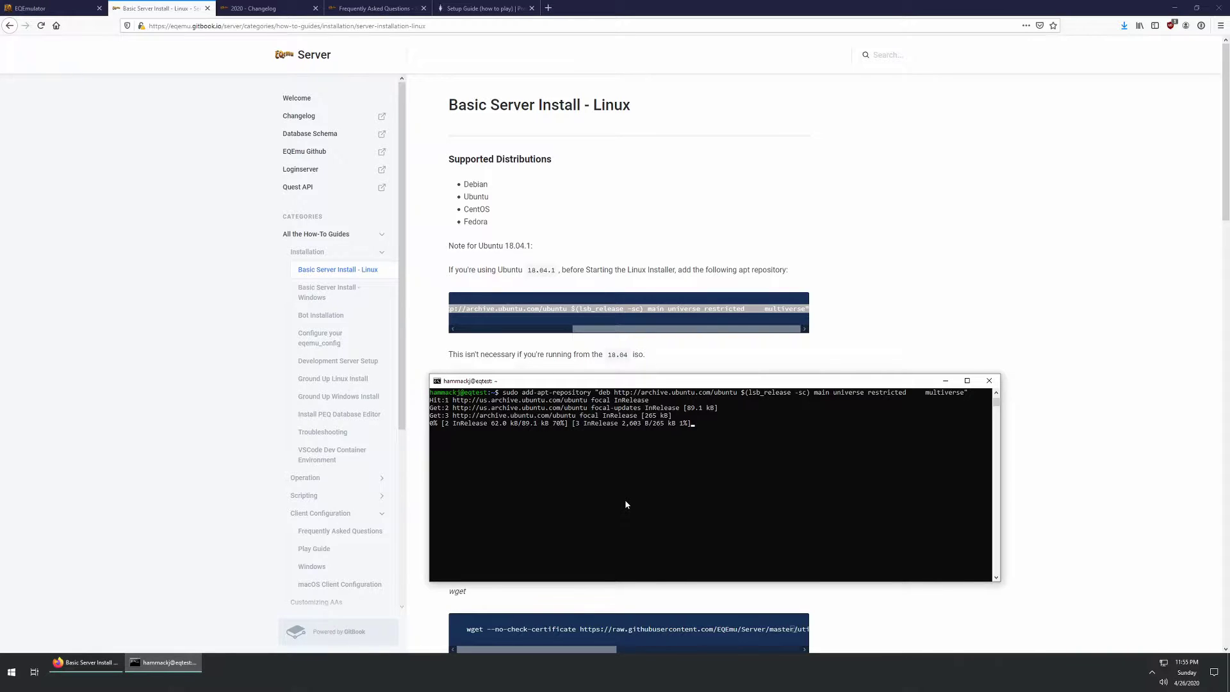
Step: Copy the guide's curl install command and paste it at the terminal prompt
{"action": "left_click", "coordinate": [487, 352]}
{"action": "scroll", "coordinate": [547, 490], "scroll_direction": "down", "scroll_amount": 3}
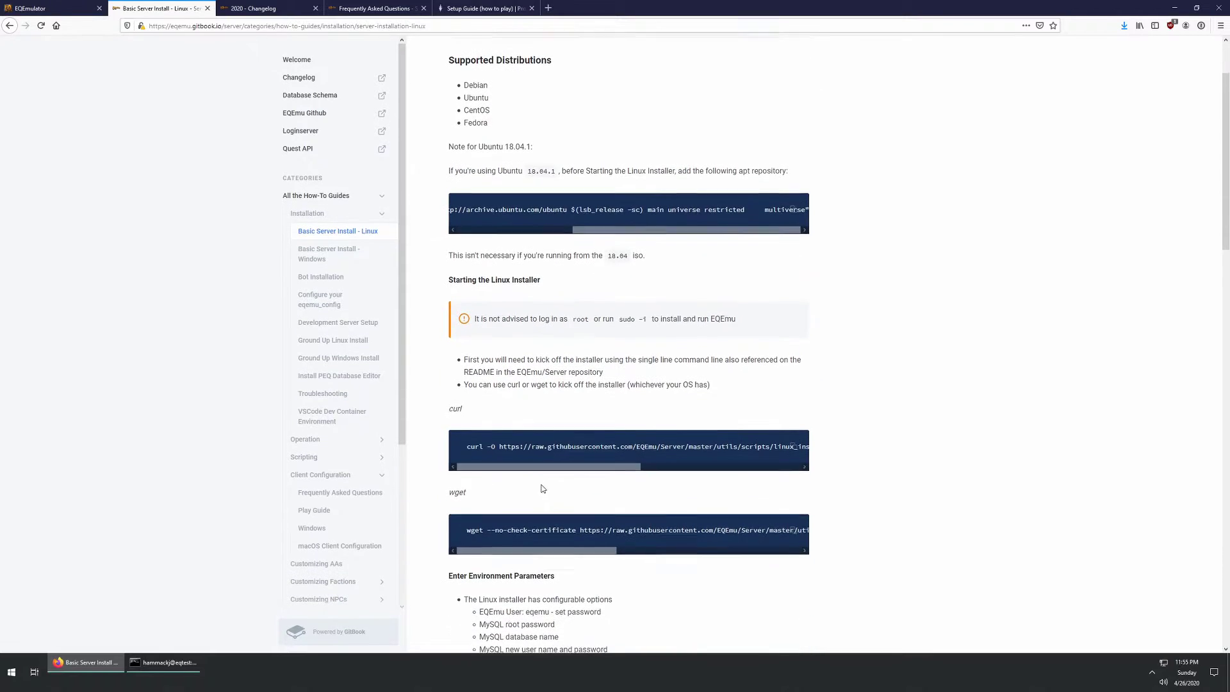
{"action": "scroll", "coordinate": [546, 490], "scroll_direction": "down", "scroll_amount": 2}
{"action": "left_click_drag", "start_coordinate": [467, 398], "coordinate": [820, 401]}
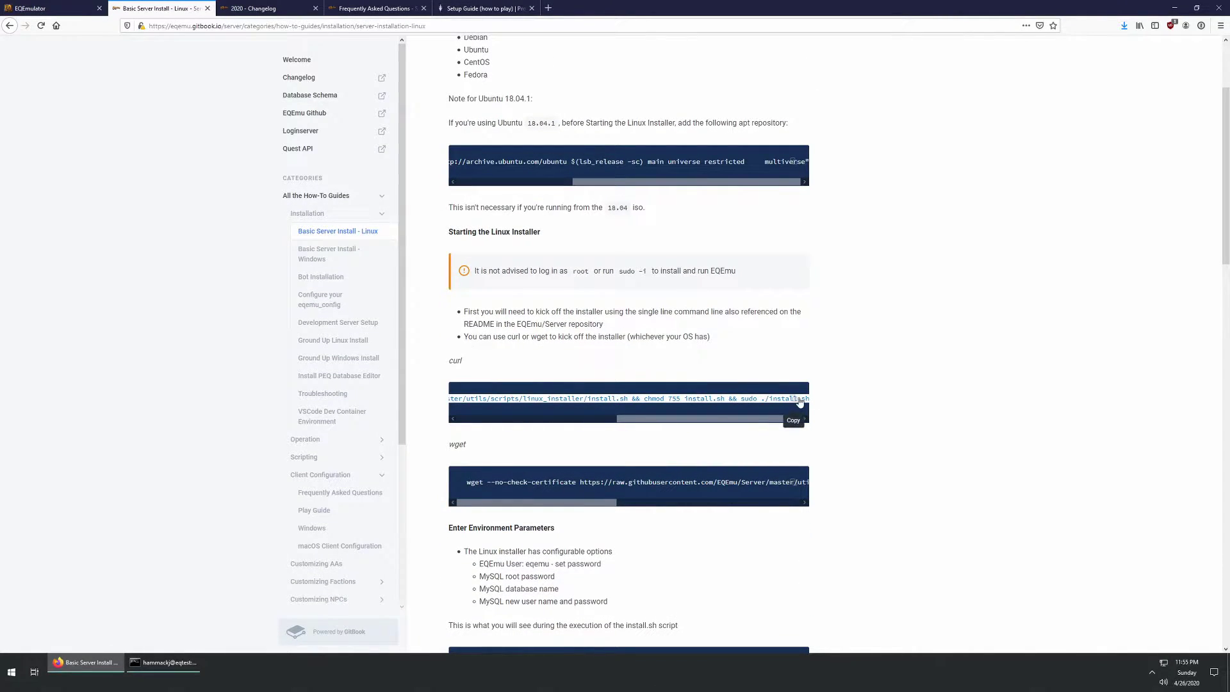
{"action": "right_click", "coordinate": [736, 398]}
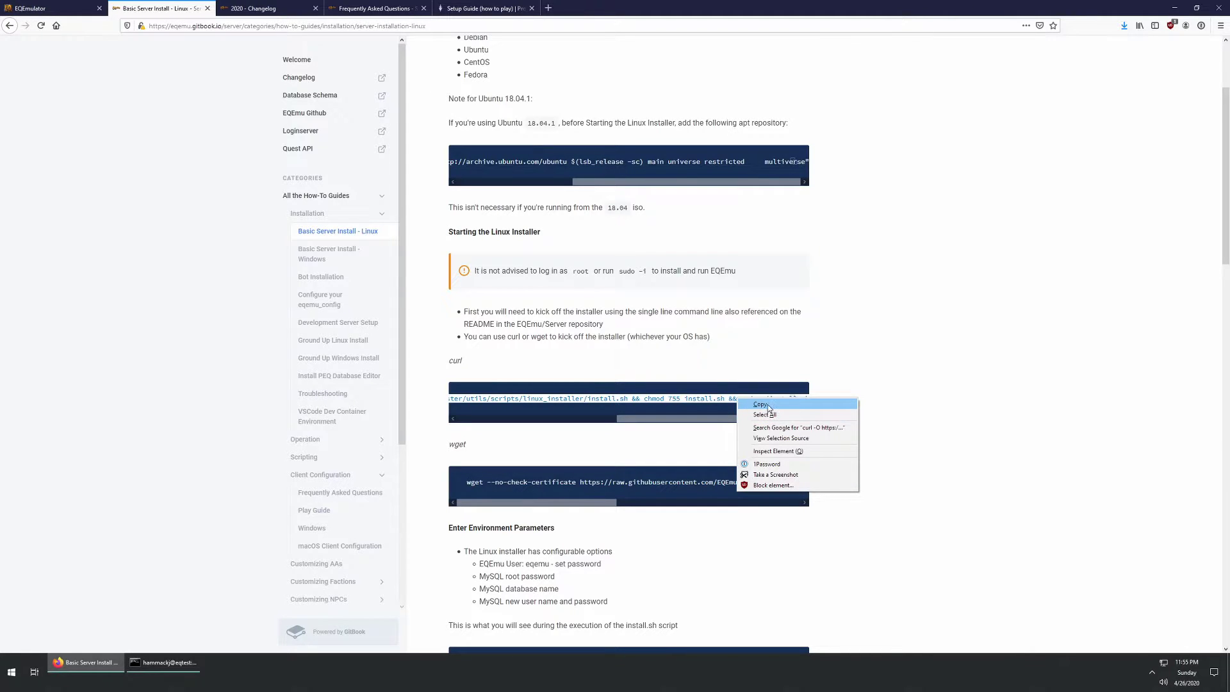
{"action": "left_click", "coordinate": [760, 405]}
{"action": "left_click", "coordinate": [168, 662]}
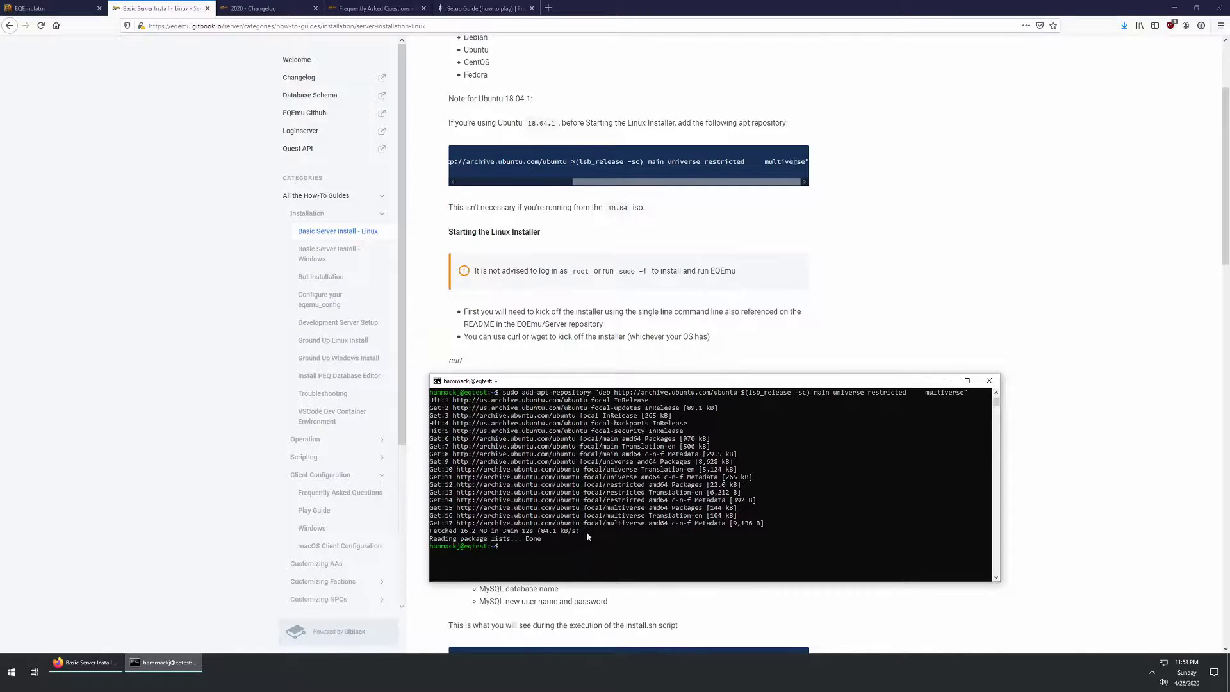
{"action": "right_click", "coordinate": [528, 552]}
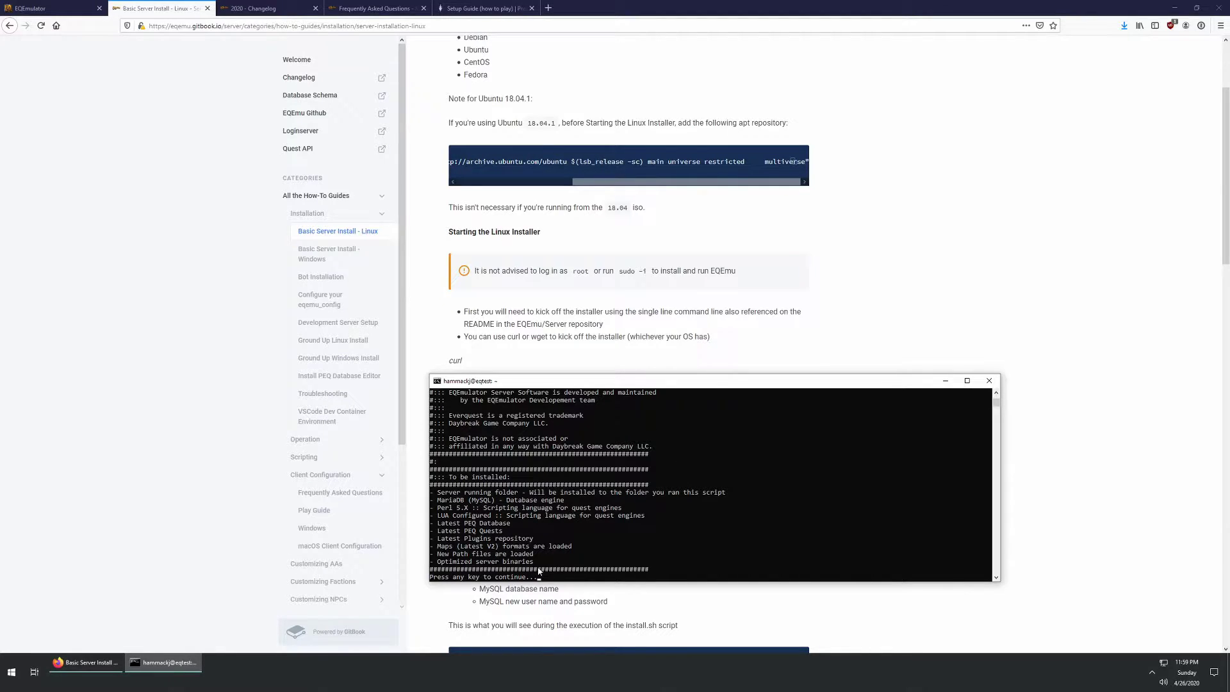
Step: Continue past the installer's summary of components to install
{"action": "key", "text": "Return"}
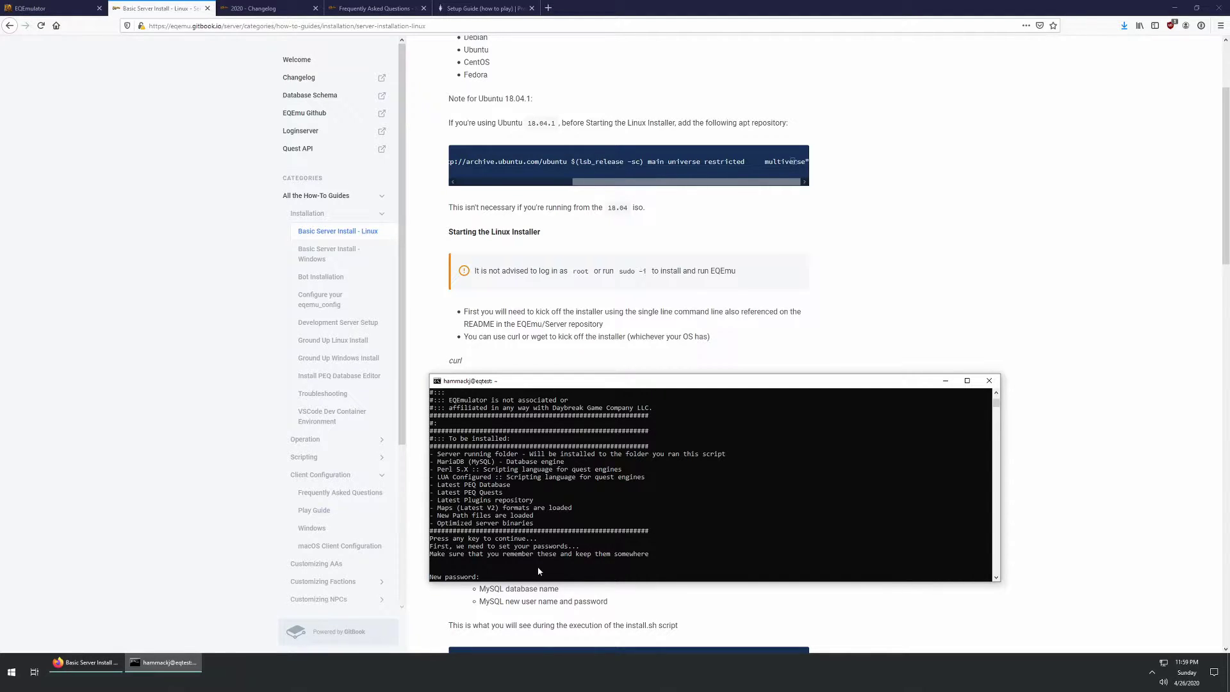
Step: Set the account and MySQL root passwords, database name eq and database username eq
{"action": "key", "text": "Return"}
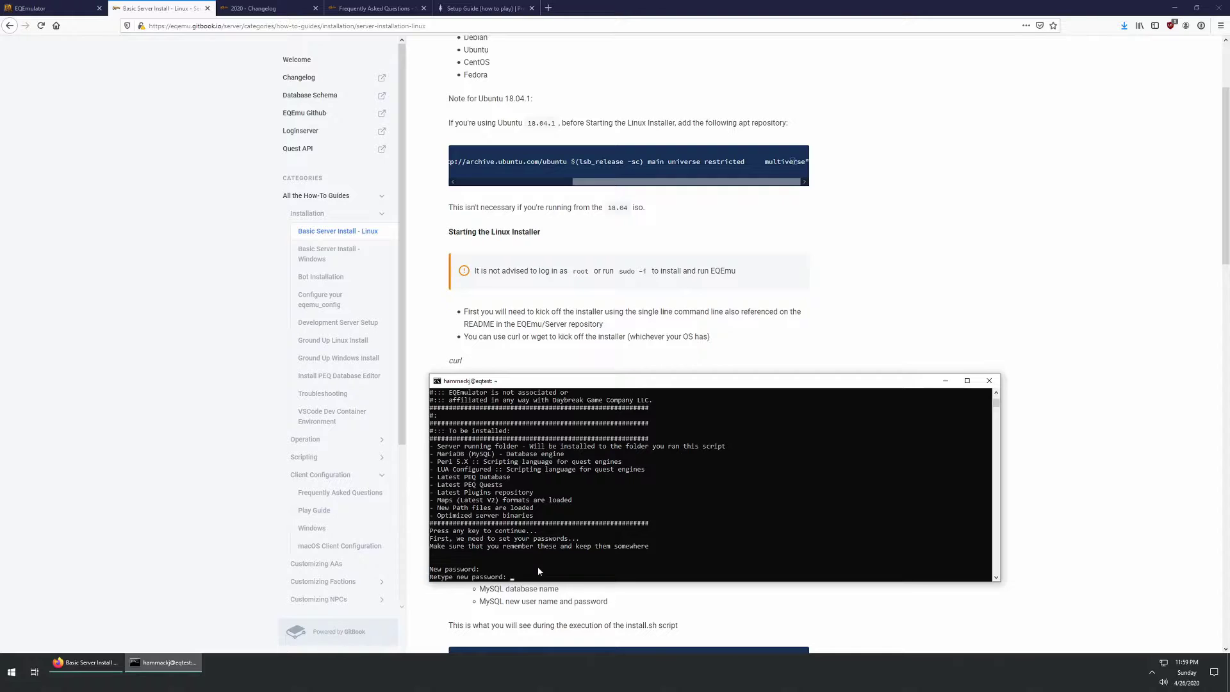
{"action": "key", "text": "Return"}
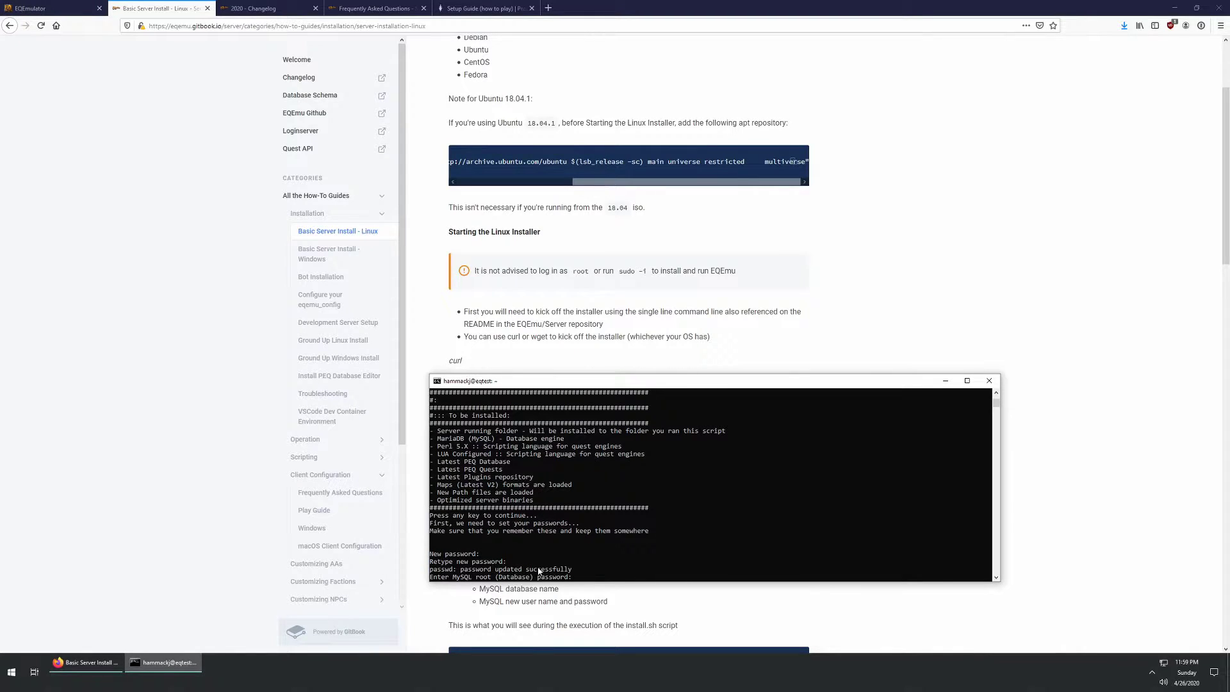
{"action": "key", "text": "Return"}
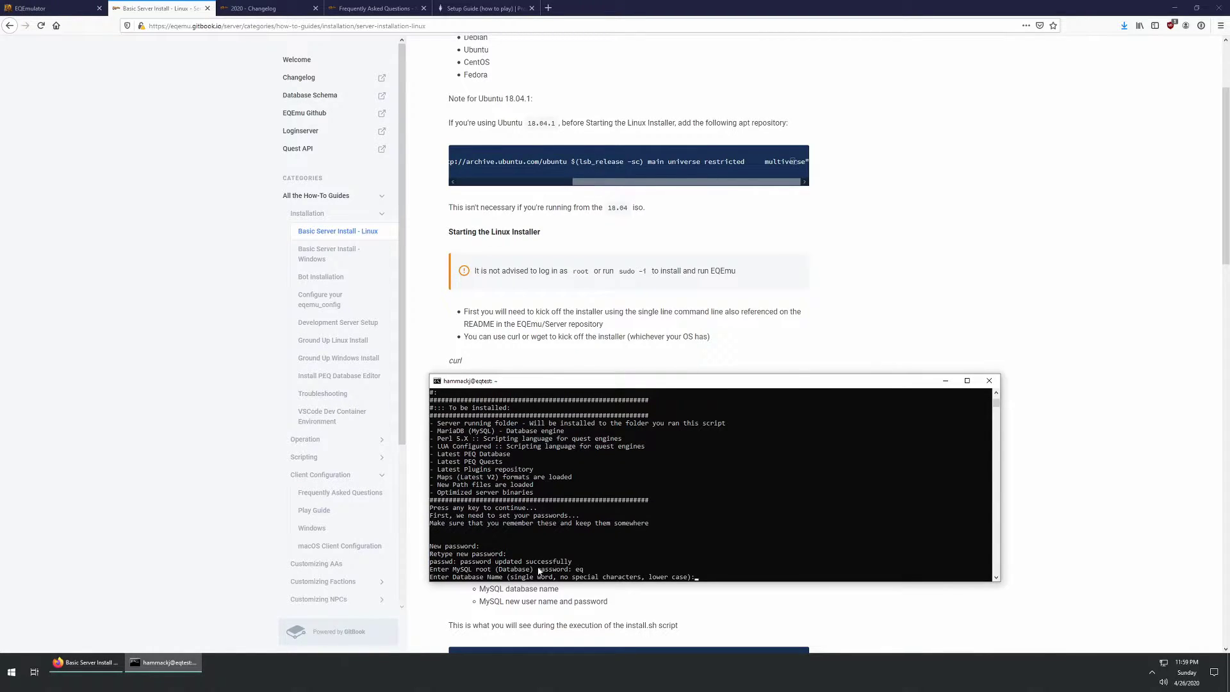
{"action": "type", "text": "eq"}
{"action": "key", "text": "Return"}
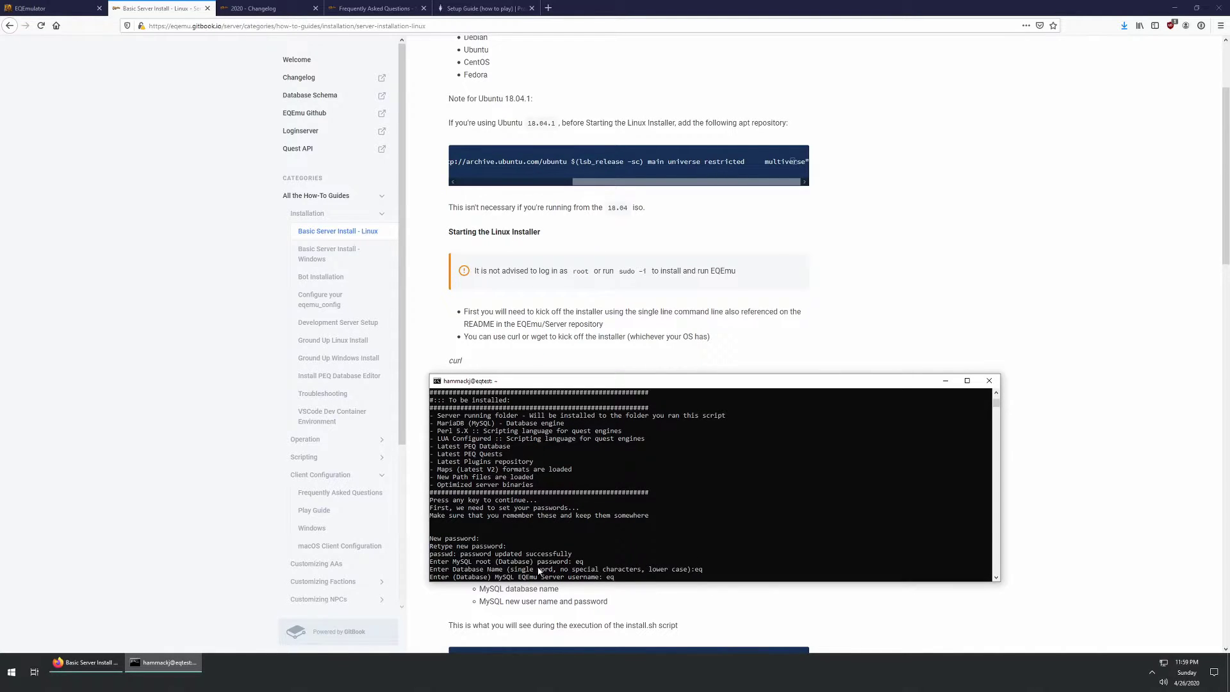
{"action": "type", "text": "eq"}
{"action": "key", "text": "Return"}
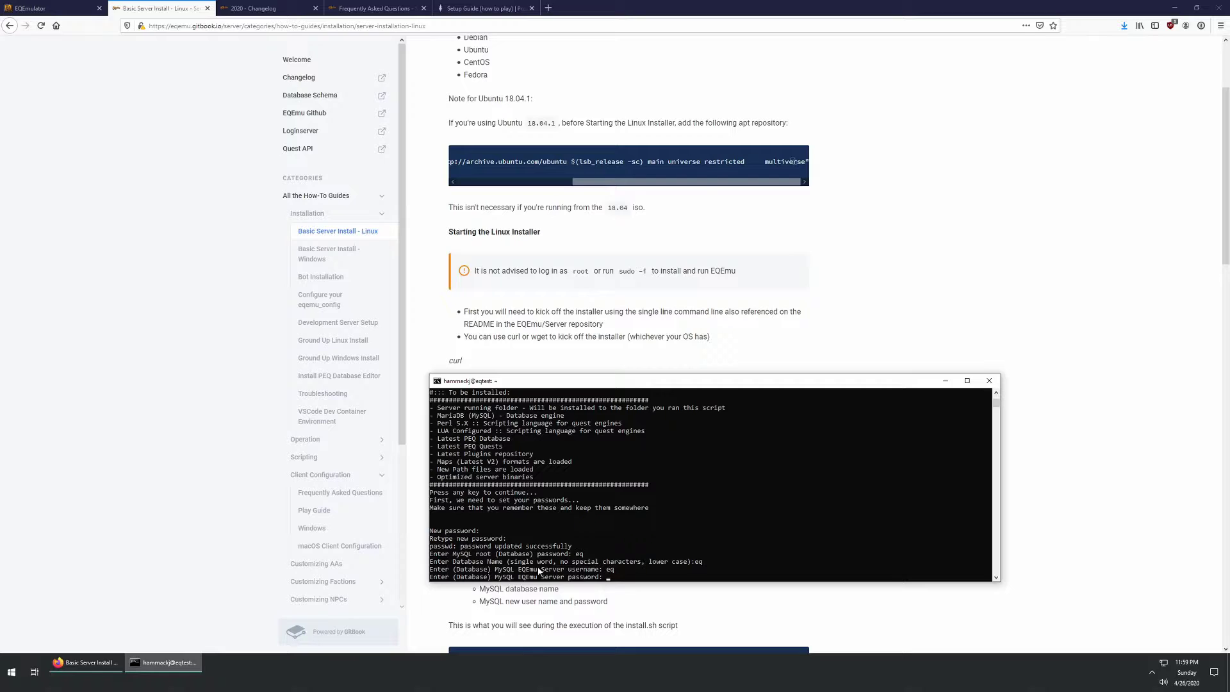
{"action": "key", "text": "Return"}
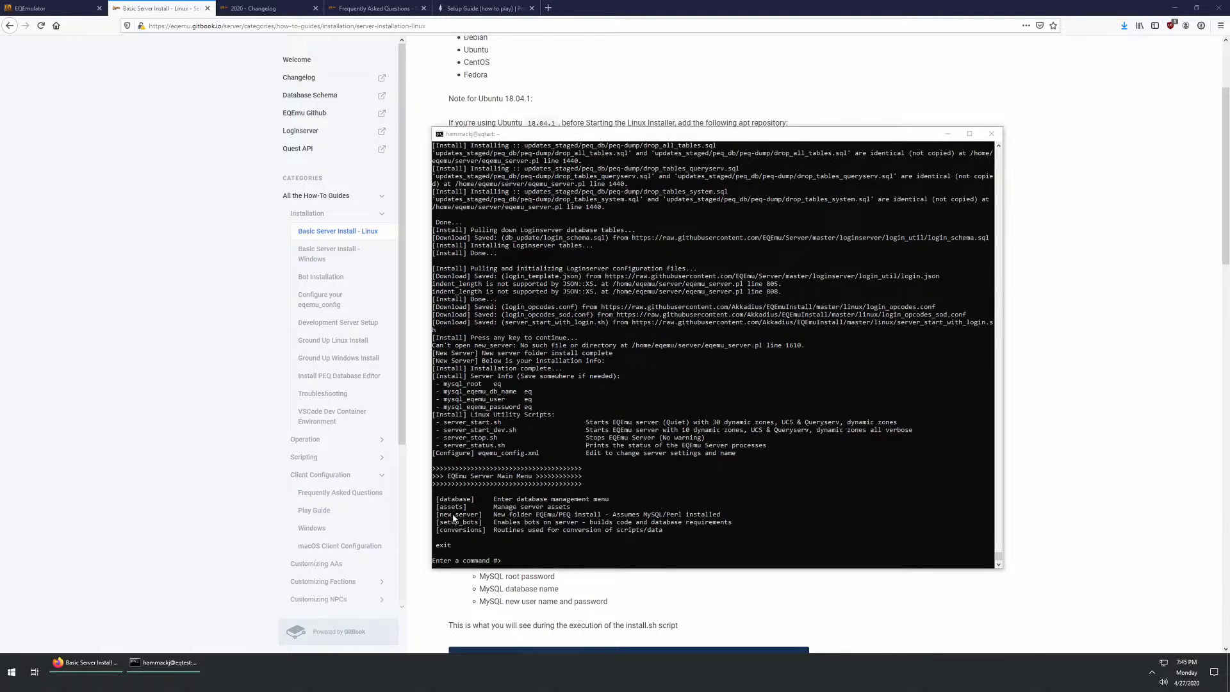
Step: Exit the EQEmu installer's main menu
{"action": "left_click", "coordinate": [574, 522]}
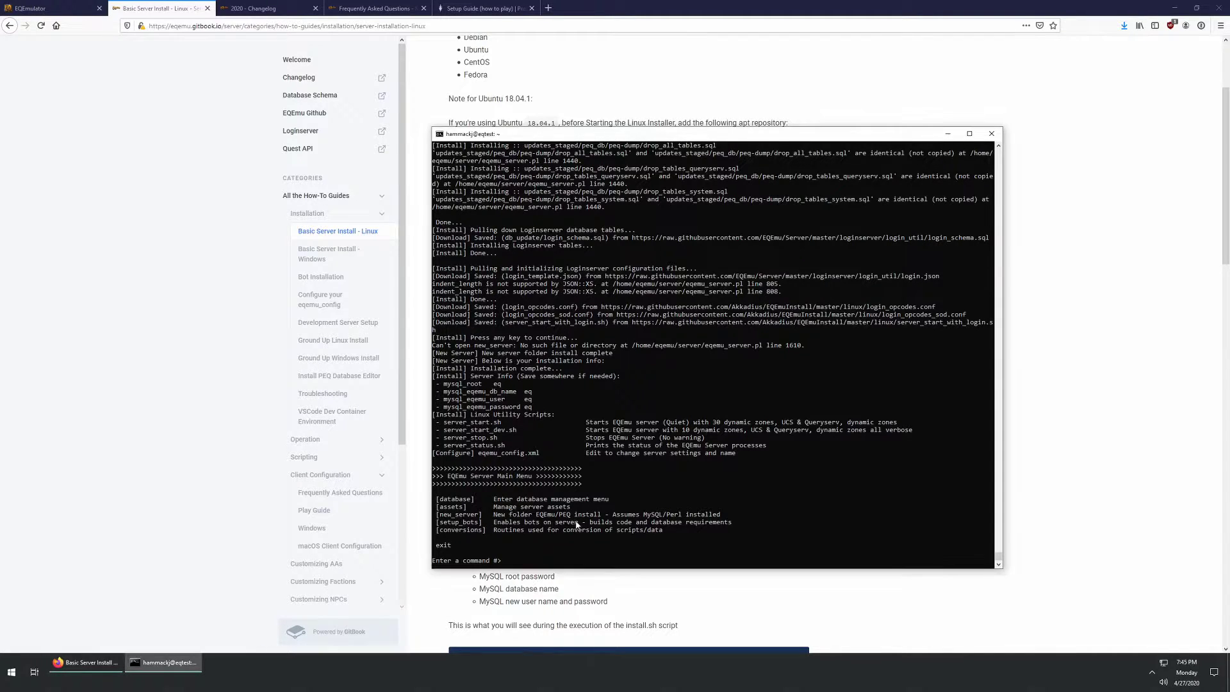
{"action": "key", "text": "Escape"}
{"action": "type", "text": "exit"}
{"action": "key", "text": "Return"}
Step: Change into /home/eqemu and then its server folder, listing each
{"action": "type", "text": "ls"}
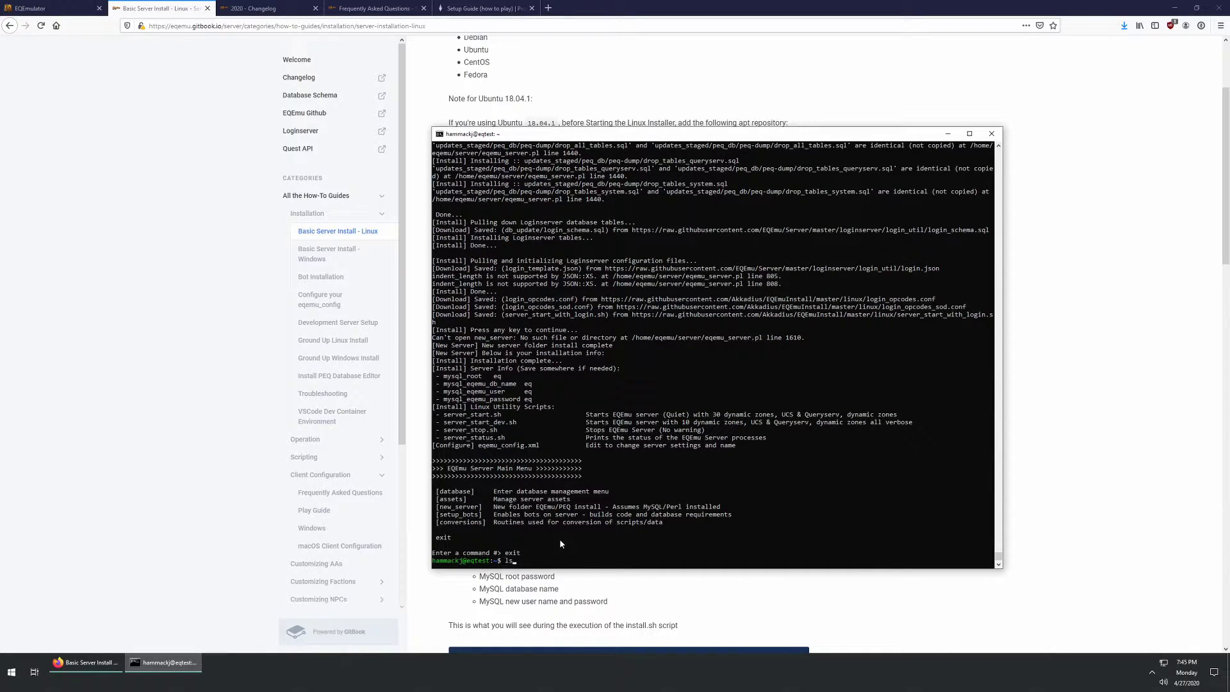
{"action": "key", "text": "BackSpace"}
{"action": "key", "text": "BackSpace"}
{"action": "type", "text": "cd /home/eqemu/"}
{"action": "key", "text": "Return"}
{"action": "type", "text": "ls"}
{"action": "key", "text": "Return"}
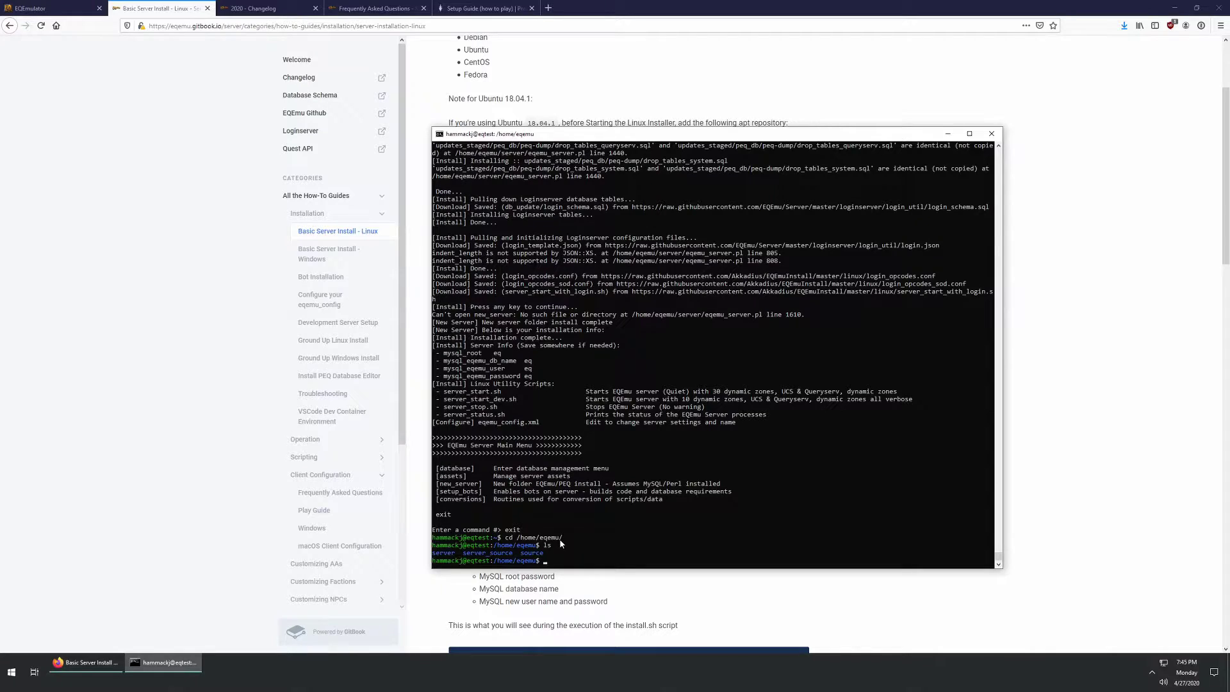
{"action": "key", "text": "BackSpace"}
{"action": "key", "text": "BackSpace"}
{"action": "type", "text": "cd server"}
{"action": "key", "text": "Return"}
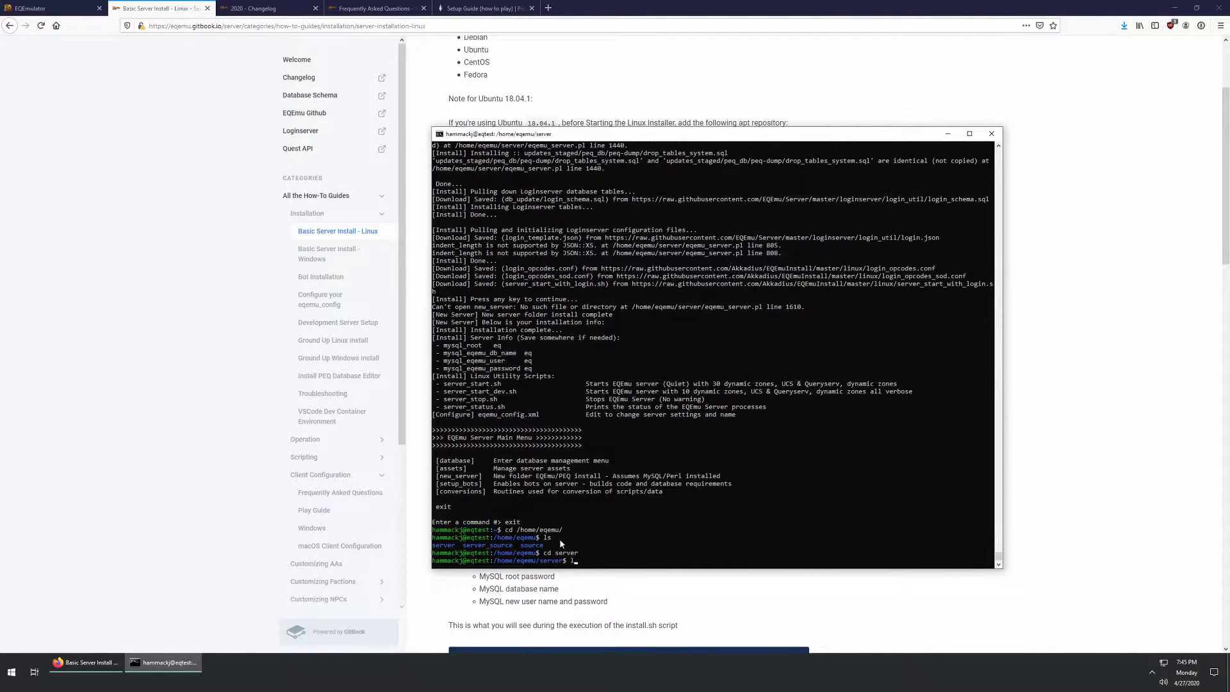
{"action": "type", "text": "ls"}
{"action": "key", "text": "Return"}
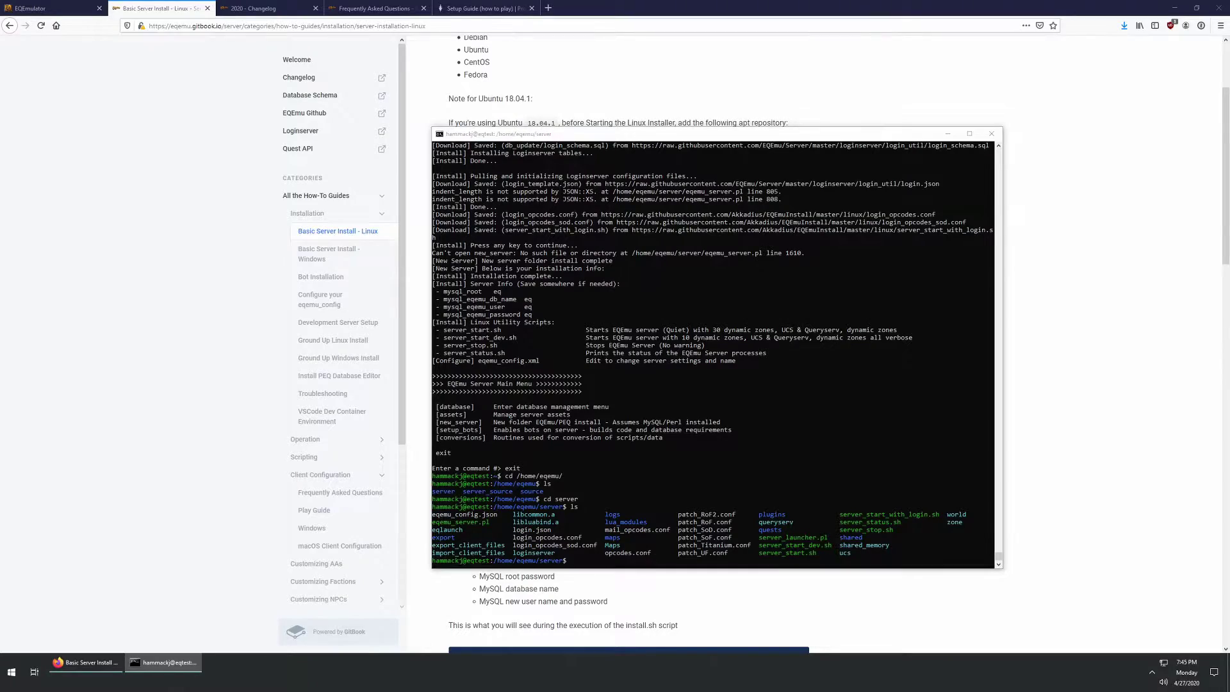
Step: Place the everquest6 terminal top-left, taller, and the eqtest terminal top-right
{"action": "left_click_drag", "start_coordinate": [1153, 246], "coordinate": [183, 59]}
{"action": "left_click_drag", "start_coordinate": [559, 136], "coordinate": [764, 57]}
{"action": "left_click_drag", "start_coordinate": [474, 294], "coordinate": [613, 572]}
{"action": "left_click", "coordinate": [357, 466]}
Step: In the everquest6 terminal, change to /home/eqemu/server and list its files
{"action": "type", "text": "cd "}
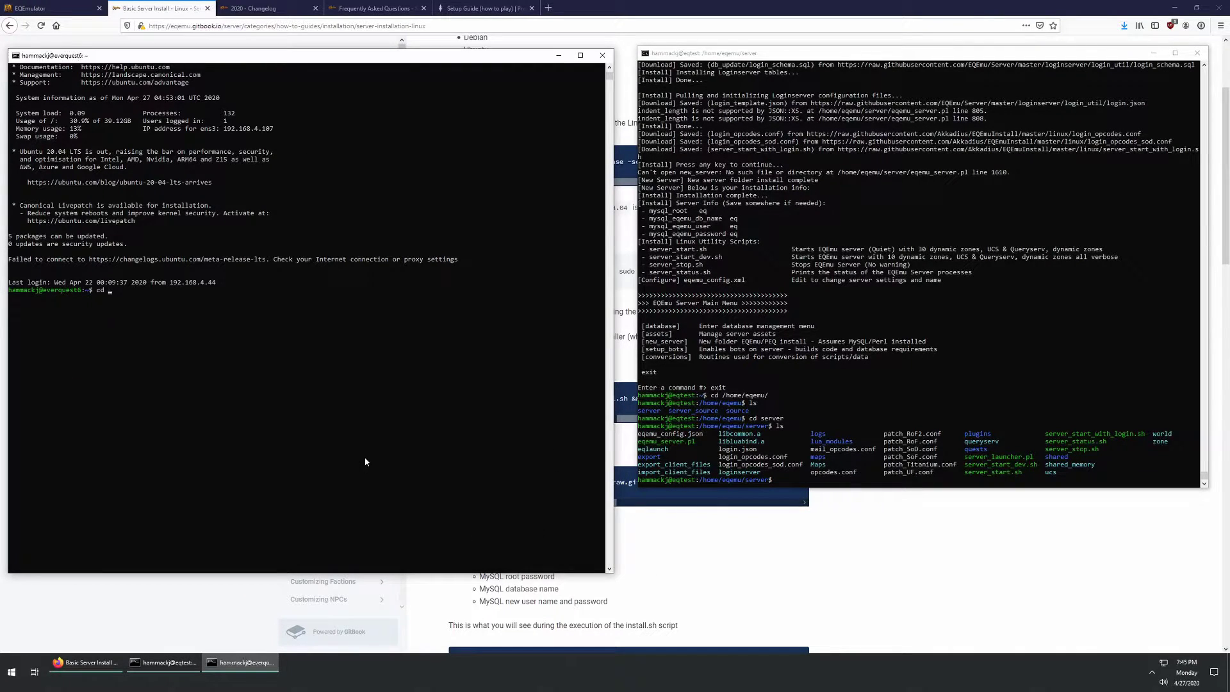
{"action": "type", "text": "/home/eqemu/"}
{"action": "type", "text": "sa"}
{"action": "type", "text": "rver"}
{"action": "key", "text": "Return"}
{"action": "type", "text": "ls"}
{"action": "key", "text": "Return"}
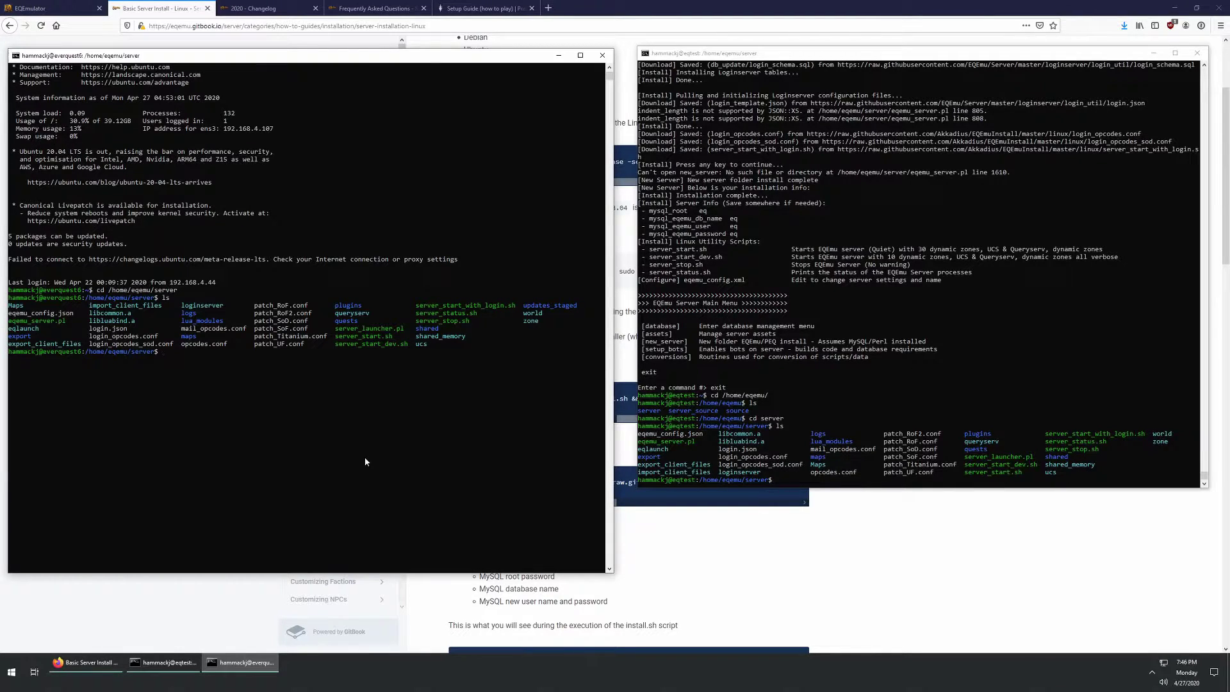
{"action": "key", "text": "ctrl+l"}
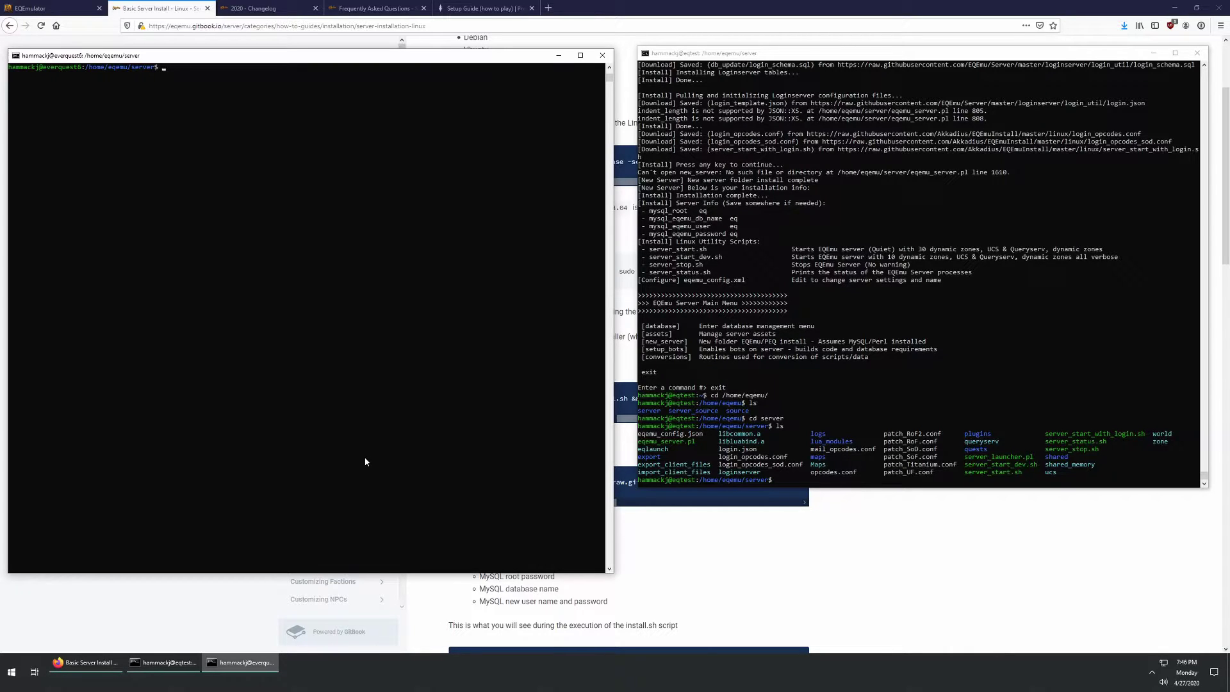
{"action": "type", "text": "ls"}
{"action": "key", "text": "Return"}
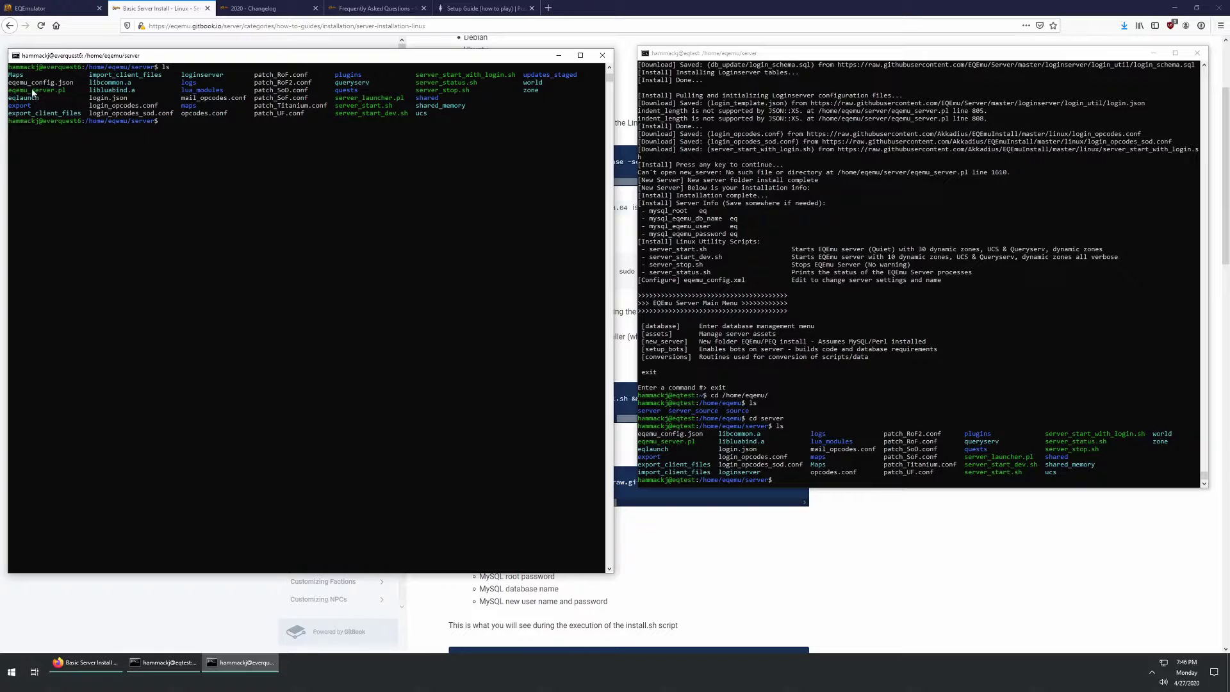
Step: Open eqemu_config.json in vi in the everquest6 session
{"action": "type", "text": "vi eqemu_"}
{"action": "type", "text": "c"}
{"action": "key", "text": "Tab"}
{"action": "key", "text": "Return"}
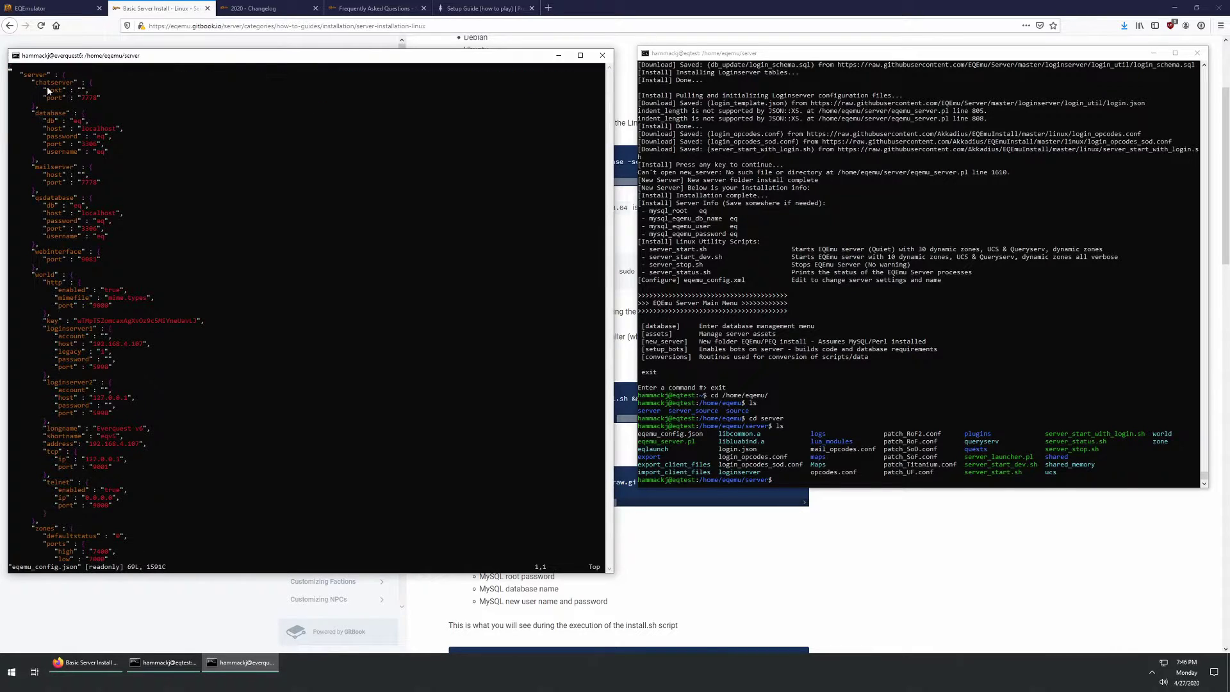
{"action": "left_click", "coordinate": [723, 282]}
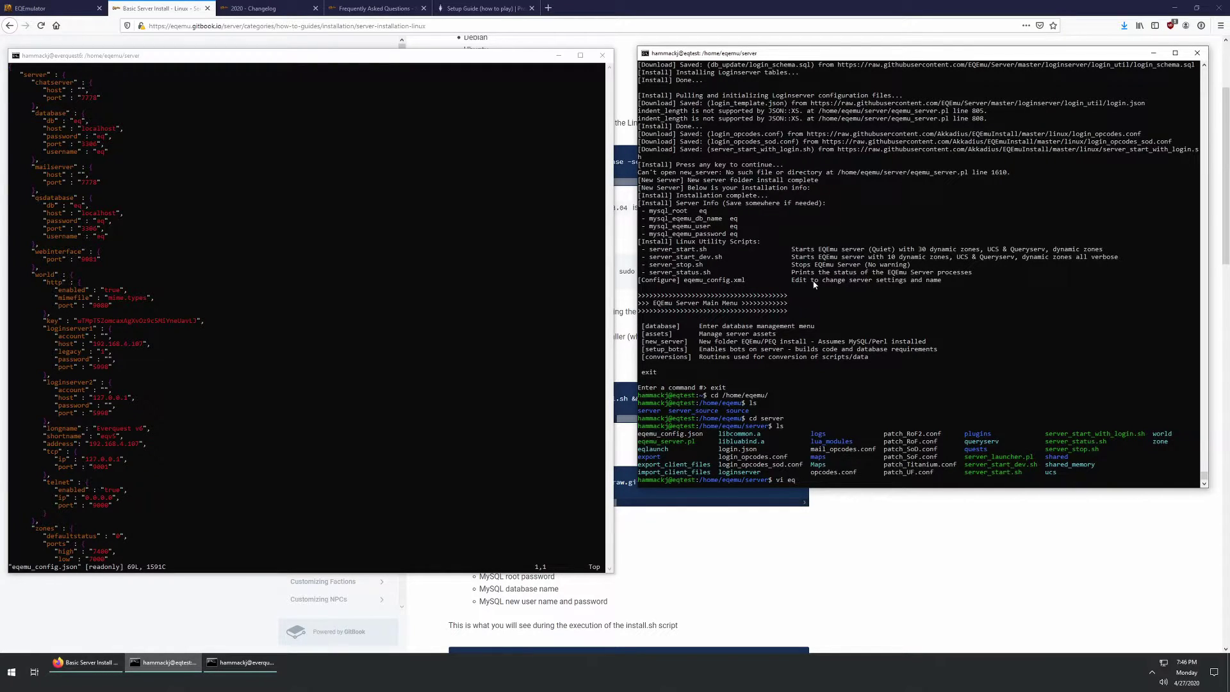
Step: Open eqemu_config.json in vi and move to the world longname line
{"action": "type", "text": "vi eqe"}
{"action": "key", "text": "BackSpace"}
{"action": "type", "text": "w"}
{"action": "type", "text": "emu_"}
{"action": "type", "text": "config.json"}
{"action": "key", "text": "Return"}
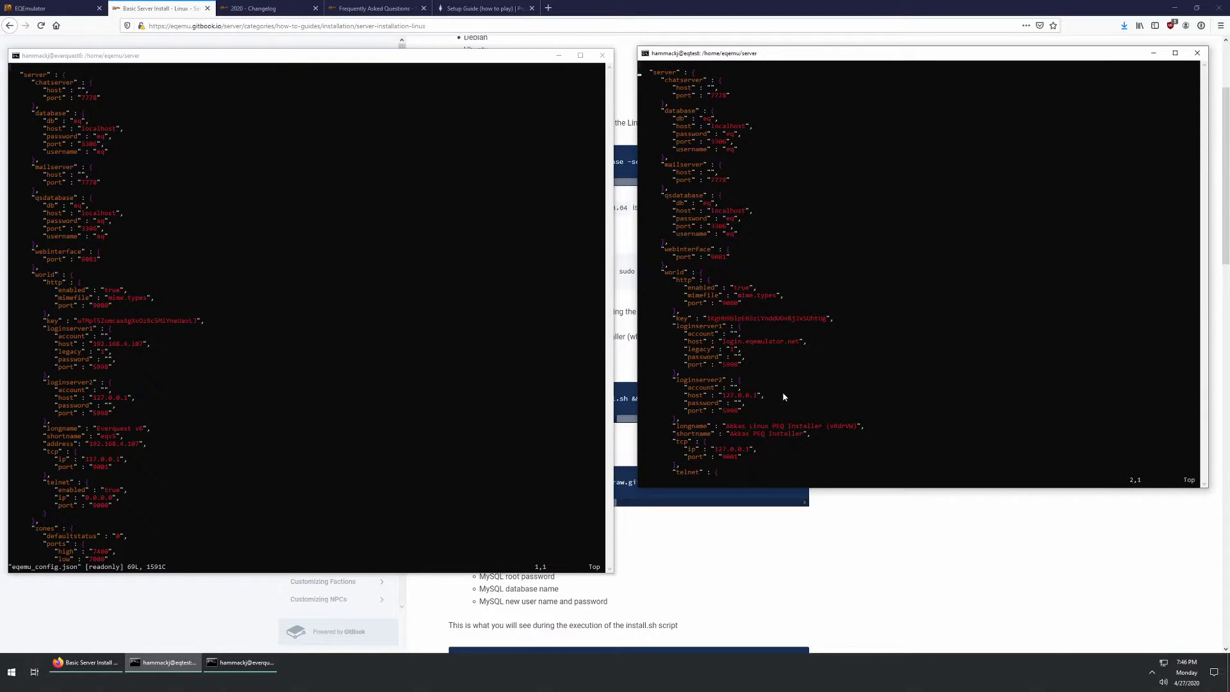
{"action": "key", "text": "Down"}
{"action": "key", "text": "Down"}
{"action": "key", "text": "Down"}
{"action": "key", "text": "Down"}
{"action": "key", "text": "Down"}
{"action": "key", "text": "Down"}
{"action": "key", "text": "Down"}
{"action": "key", "text": "Down"}
{"action": "key", "text": "Down"}
{"action": "key", "text": "Down"}
{"action": "key", "text": "Down"}
{"action": "key", "text": "Down"}
{"action": "key", "text": "Down"}
{"action": "key", "text": "Down"}
{"action": "key", "text": "Down"}
{"action": "key", "text": "Down"}
{"action": "key", "text": "Down"}
{"action": "key", "text": "Down"}
{"action": "key", "text": "Down"}
{"action": "key", "text": "Down"}
{"action": "key", "text": "Left"}
{"action": "key", "text": "Down"}
{"action": "key", "text": "i"}
Step: Quit the read-only editor and rerun the config edit with sudo
{"action": "key", "text": "Escape"}
{"action": "type", "text": ":q"}
{"action": "key", "text": "Return"}
{"action": "key", "text": "Up"}
{"action": "type", "text": "sudo"}
{"action": "key", "text": "Return"}
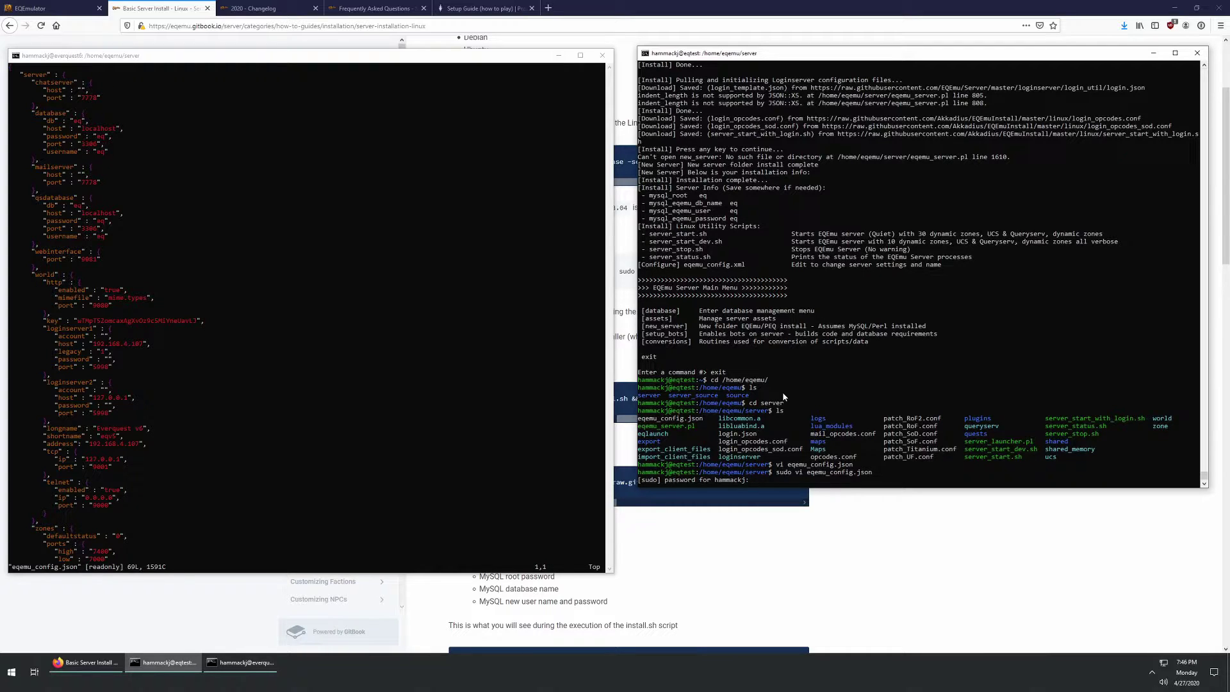
Step: Enter the sudo password, then set longname to EQTest and shortname to eqtest
{"action": "key", "text": "Return"}
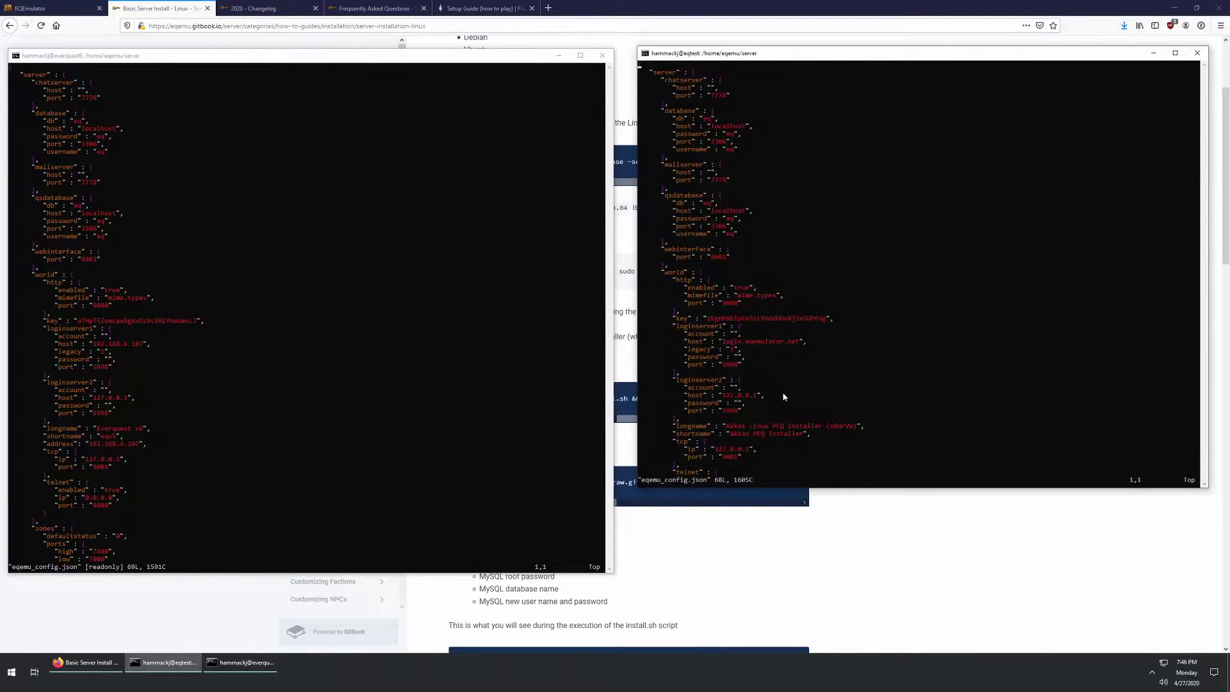
{"action": "key", "text": "L"}
{"action": "key", "text": "A"}
{"action": "key", "text": "BackSpace"}
{"action": "key", "text": "BackSpace"}
{"action": "key", "text": "BackSpace"}
{"action": "key", "text": "BackSpace"}
{"action": "key", "text": "BackSpace"}
{"action": "key", "text": "BackSpace"}
{"action": "key", "text": "BackSpace"}
{"action": "key", "text": "BackSpace"}
{"action": "key", "text": "BackSpace"}
{"action": "key", "text": "BackSpace"}
{"action": "key", "text": "BackSpace"}
{"action": "key", "text": "BackSpace"}
{"action": "key", "text": "BackSpace"}
{"action": "key", "text": "BackSpace"}
{"action": "key", "text": "BackSpace"}
{"action": "key", "text": "BackSpace"}
{"action": "key", "text": "BackSpace"}
{"action": "key", "text": "BackSpace"}
{"action": "key", "text": "BackSpace"}
{"action": "key", "text": "BackSpace"}
{"action": "key", "text": "BackSpace"}
{"action": "key", "text": "BackSpace"}
{"action": "key", "text": "BackSpace"}
{"action": "key", "text": "BackSpace"}
{"action": "key", "text": "BackSpace"}
{"action": "key", "text": "BackSpace"}
{"action": "key", "text": "BackSpace"}
{"action": "type", "text": "EQTest"}
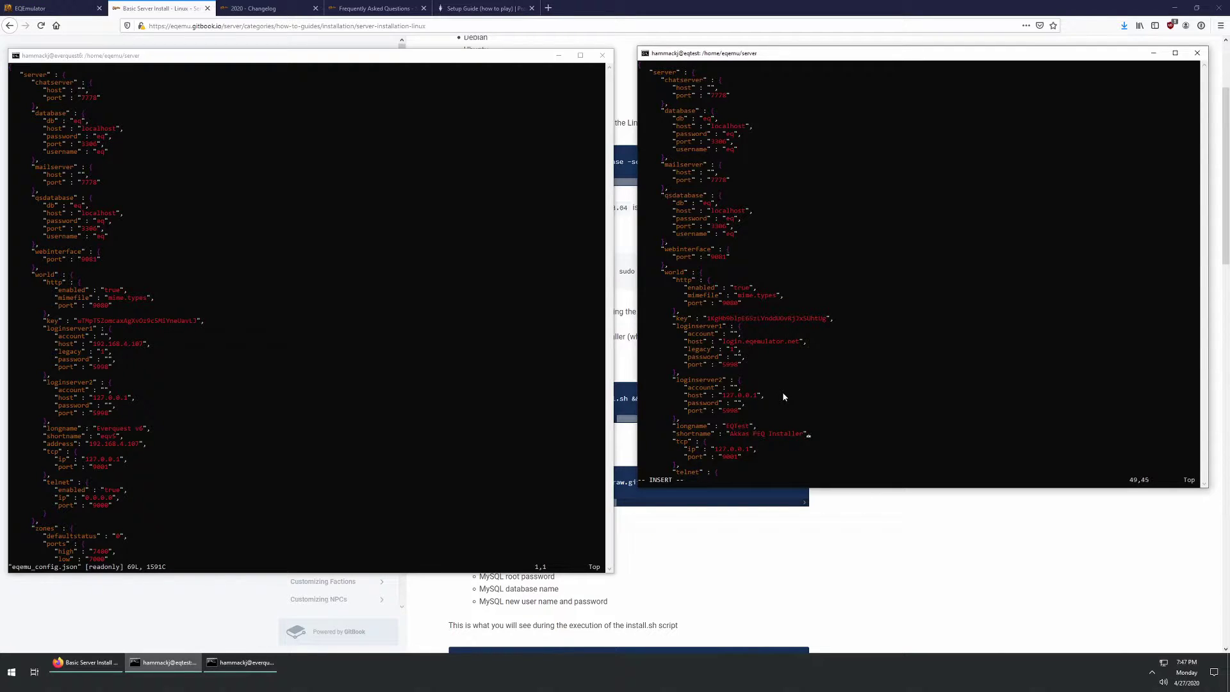
{"action": "key", "text": "BackSpace"}
{"action": "key", "text": "BackSpace"}
{"action": "key", "text": "BackSpace"}
{"action": "key", "text": "BackSpace"}
{"action": "key", "text": "BackSpace"}
{"action": "key", "text": "BackSpace"}
{"action": "key", "text": "BackSpace"}
{"action": "key", "text": "BackSpace"}
{"action": "key", "text": "BackSpace"}
{"action": "key", "text": "BackSpace"}
{"action": "key", "text": "BackSpace"}
{"action": "key", "text": "BackSpace"}
{"action": "key", "text": "BackSpace"}
{"action": "key", "text": "BackSpace"}
{"action": "key", "text": "BackSpace"}
{"action": "key", "text": "BackSpace"}
{"action": "key", "text": "BackSpace"}
{"action": "type", "text": "eq_test"}
{"action": "key", "text": "Delete"}
Step: Look through the rest of the file and return to the world section
{"action": "key", "text": "Down"}
{"action": "key", "text": "Down"}
{"action": "key", "text": "Down"}
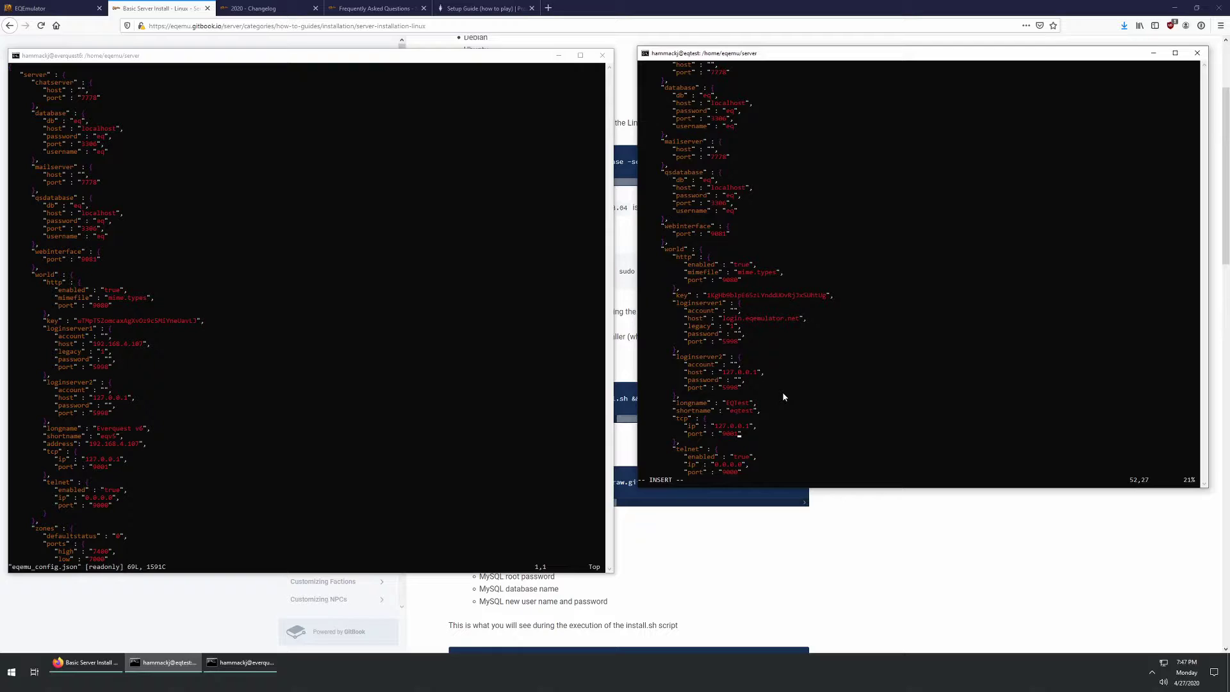
{"action": "key", "text": "Up"}
{"action": "key", "text": "Up"}
{"action": "key", "text": "Up"}
{"action": "key", "text": "Up"}
{"action": "key", "text": "Down"}
{"action": "key", "text": "Down"}
{"action": "key", "text": "Down"}
{"action": "key", "text": "Down"}
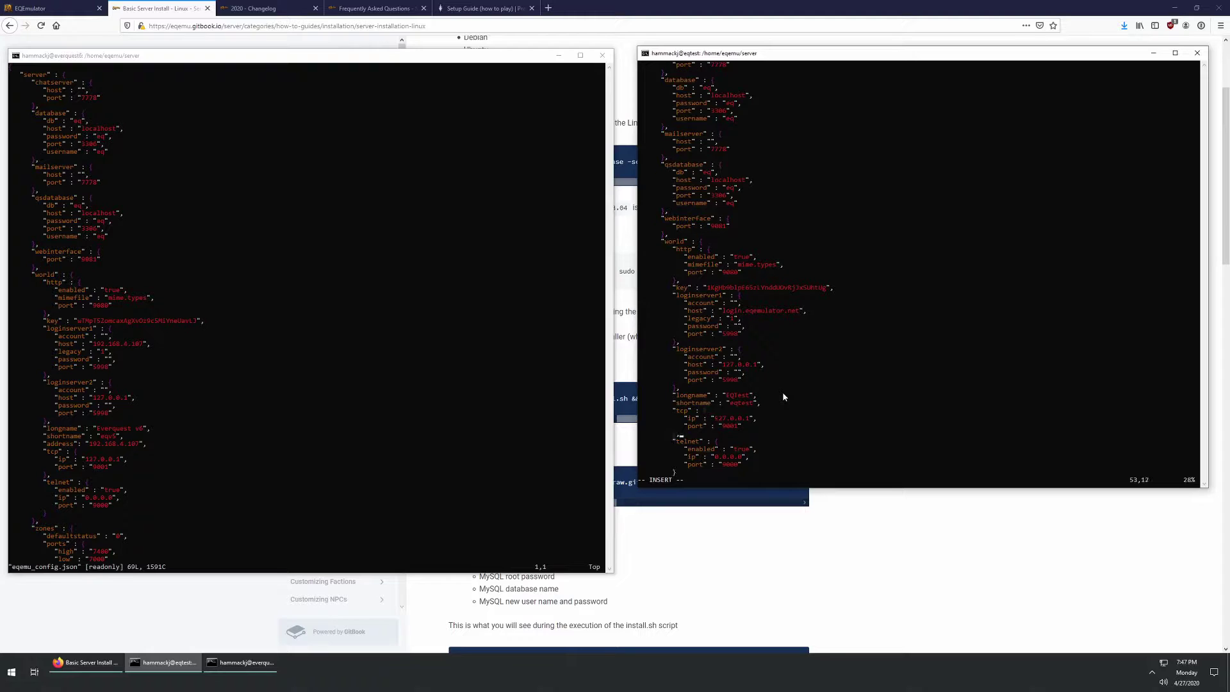
{"action": "key", "text": "Page_Down"}
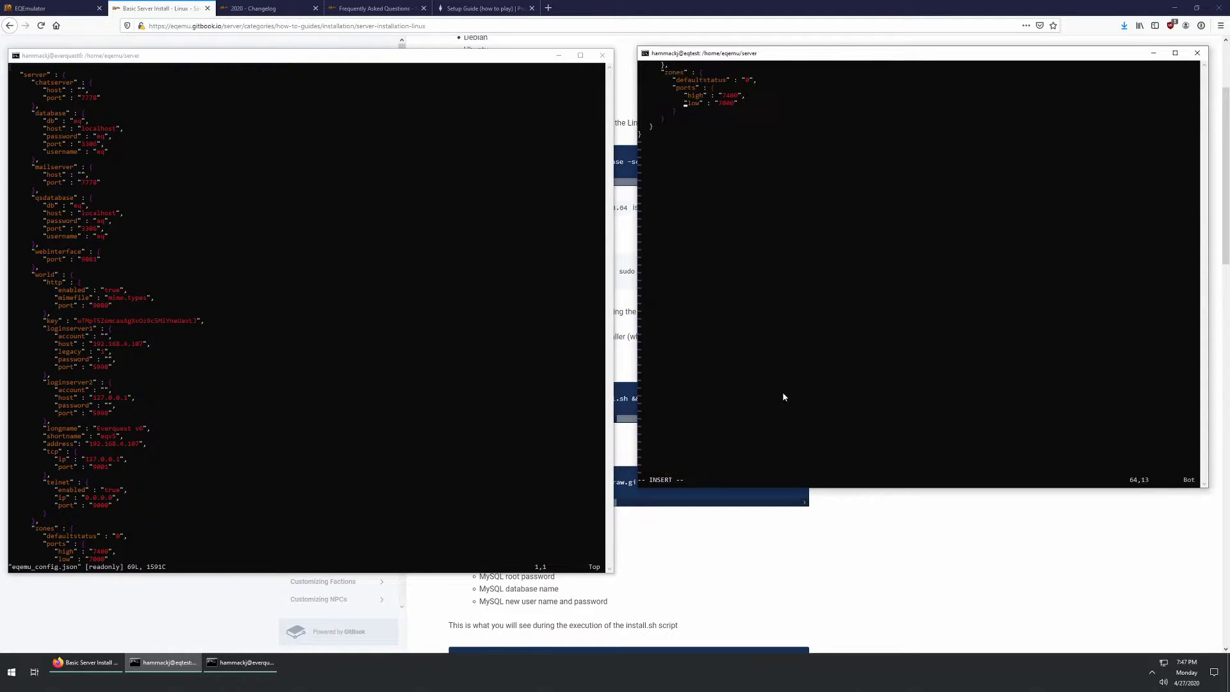
{"action": "key", "text": "Page_Up"}
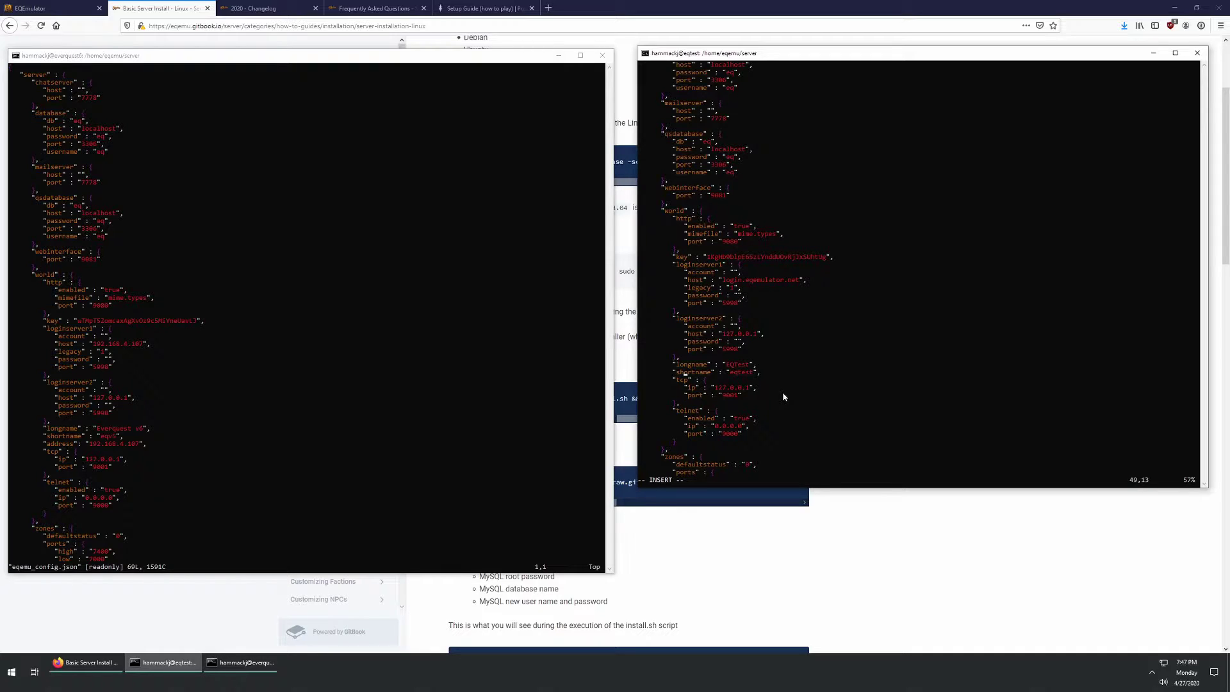
Step: Add world address 192.168.4.108 and set the first login server host to 192.168.4.108
{"action": "key", "text": "Return"}
{"action": "type", "text": "\"address"}
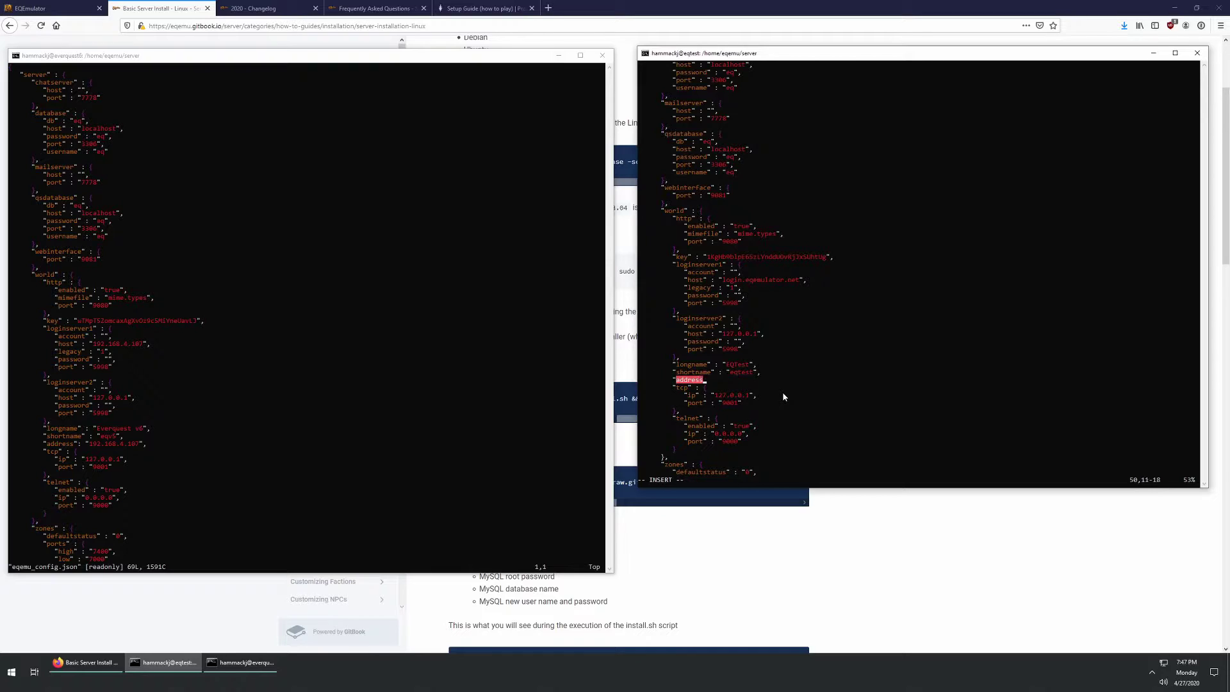
{"action": "type", "text": "\" :"}
{"action": "type", "text": "\"192.168.4.108\","}
{"action": "key", "text": "Up"}
{"action": "key", "text": "BackSpace"}
{"action": "key", "text": "BackSpace"}
{"action": "key", "text": "BackSpace"}
{"action": "key", "text": "BackSpace"}
{"action": "key", "text": "BackSpace"}
{"action": "key", "text": "BackSpace"}
{"action": "key", "text": "BackSpace"}
{"action": "key", "text": "BackSpace"}
{"action": "key", "text": "BackSpace"}
{"action": "key", "text": "BackSpace"}
{"action": "key", "text": "BackSpace"}
{"action": "key", "text": "BackSpace"}
{"action": "key", "text": "BackSpace"}
{"action": "key", "text": "BackSpace"}
{"action": "key", "text": "BackSpace"}
{"action": "key", "text": "BackSpace"}
{"action": "key", "text": "BackSpace"}
{"action": "key", "text": "BackSpace"}
{"action": "key", "text": "BackSpace"}
{"action": "key", "text": "BackSpace"}
{"action": "type", "text": "192.168.4.108"}
Step: Save the config with :wq and exit vi
{"action": "key", "text": "ctrl+End"}
{"action": "key", "text": "Escape"}
{"action": "type", "text": ":wq"}
{"action": "key", "text": "Return"}
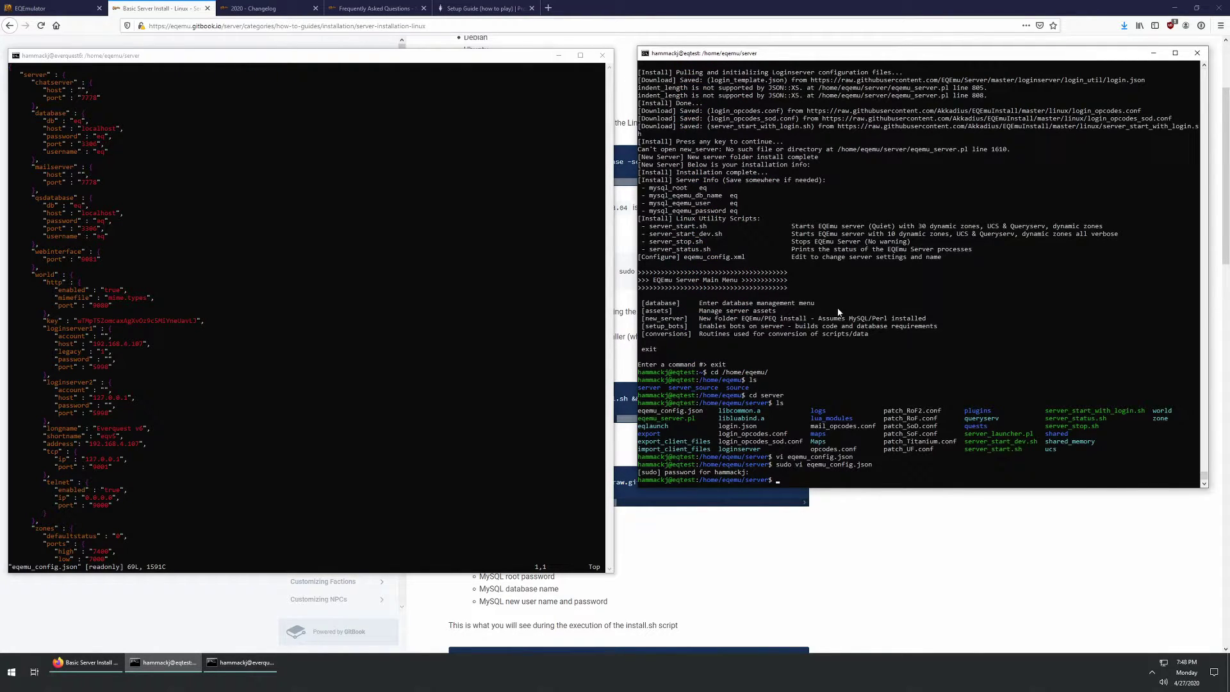
{"action": "left_click", "coordinate": [263, 378]}
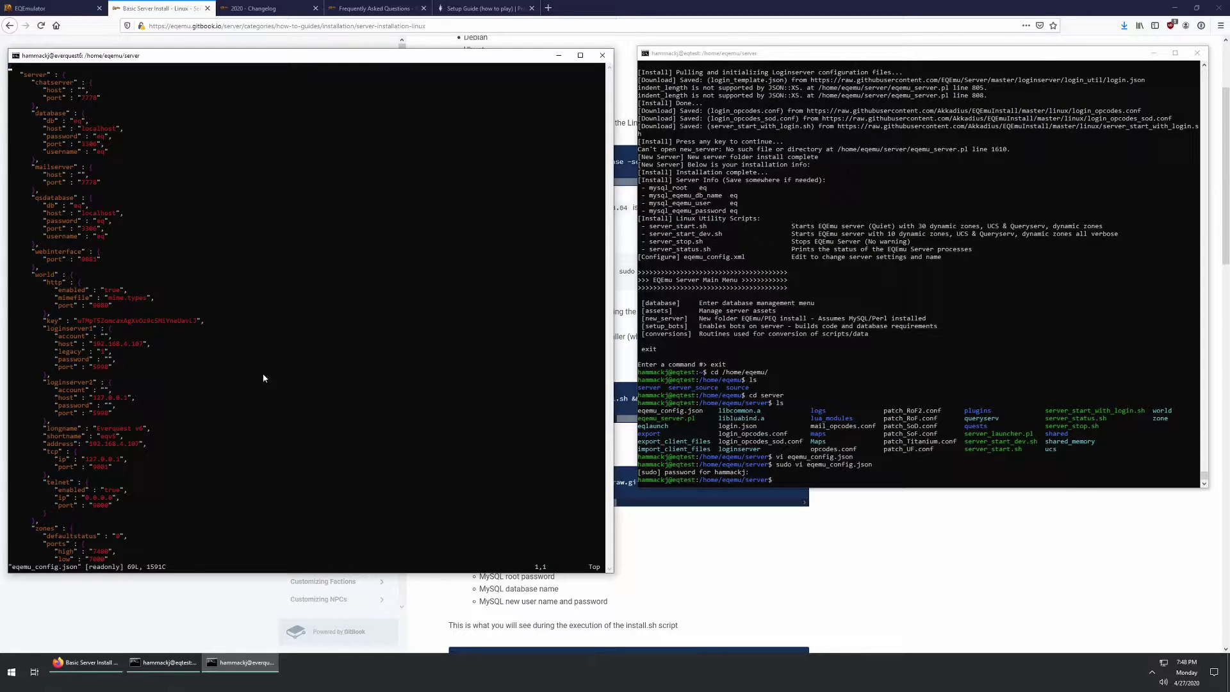
Step: Quit the read-only config view in vi and list the everquest6 server folder's files
{"action": "type", "text": ":q"}
{"action": "key", "text": "Return"}
{"action": "type", "text": "ls"}
{"action": "key", "text": "Return"}
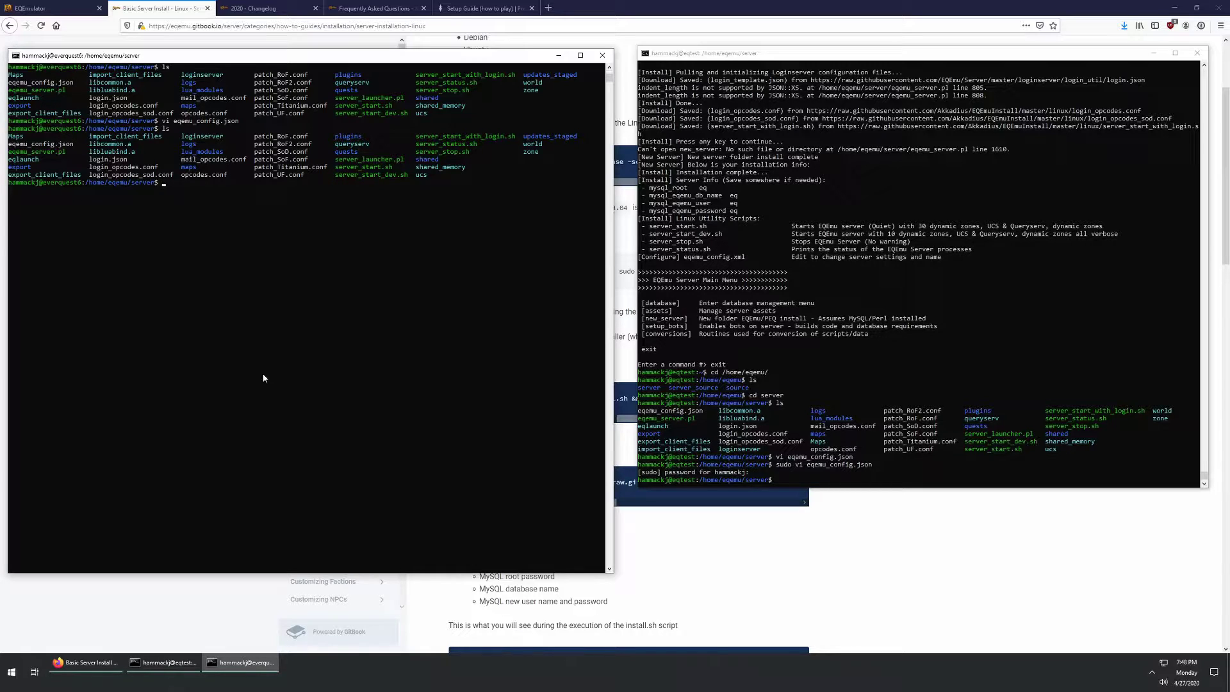
Step: Open login.json in vi on everquest6, then switch to the eqtest terminal
{"action": "type", "text": "vi login,"}
{"action": "key", "text": "BackSpace"}
{"action": "type", "text": "json"}
{"action": "key", "text": "Return"}
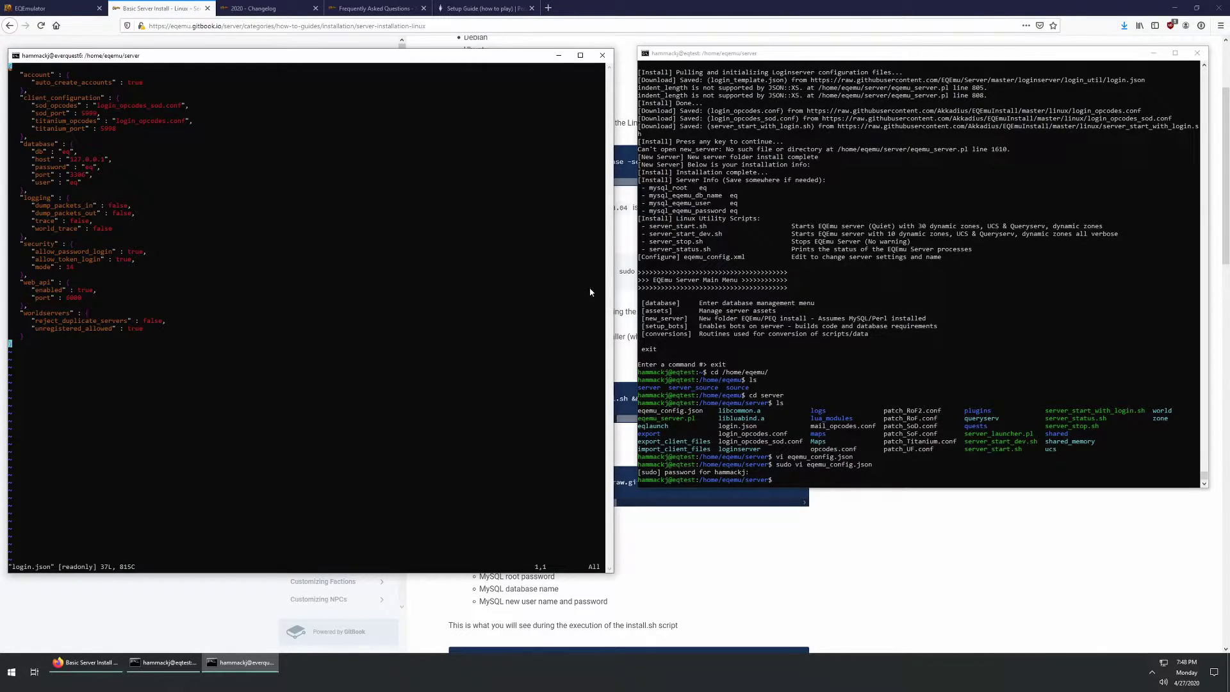
{"action": "left_click", "coordinate": [840, 487]}
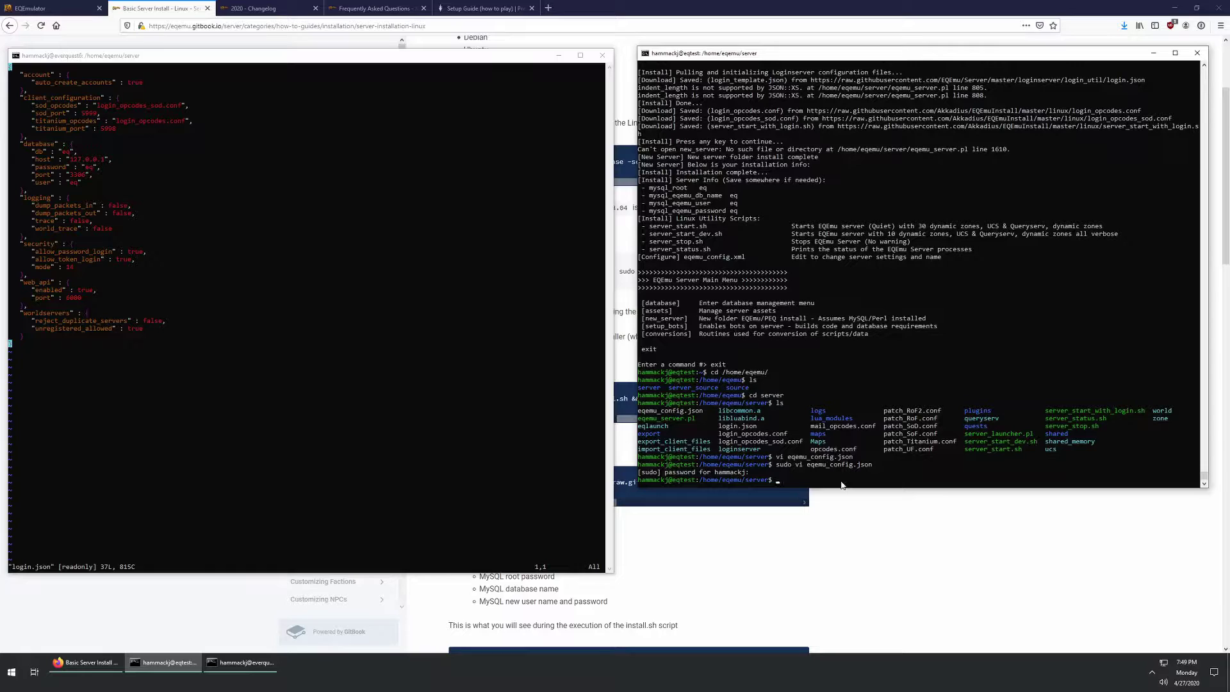
Step: Start a tmux session and launch sudo ./server_start_with_login.sh on eqtest
{"action": "type", "text": "tmux"}
{"action": "key", "text": "Return"}
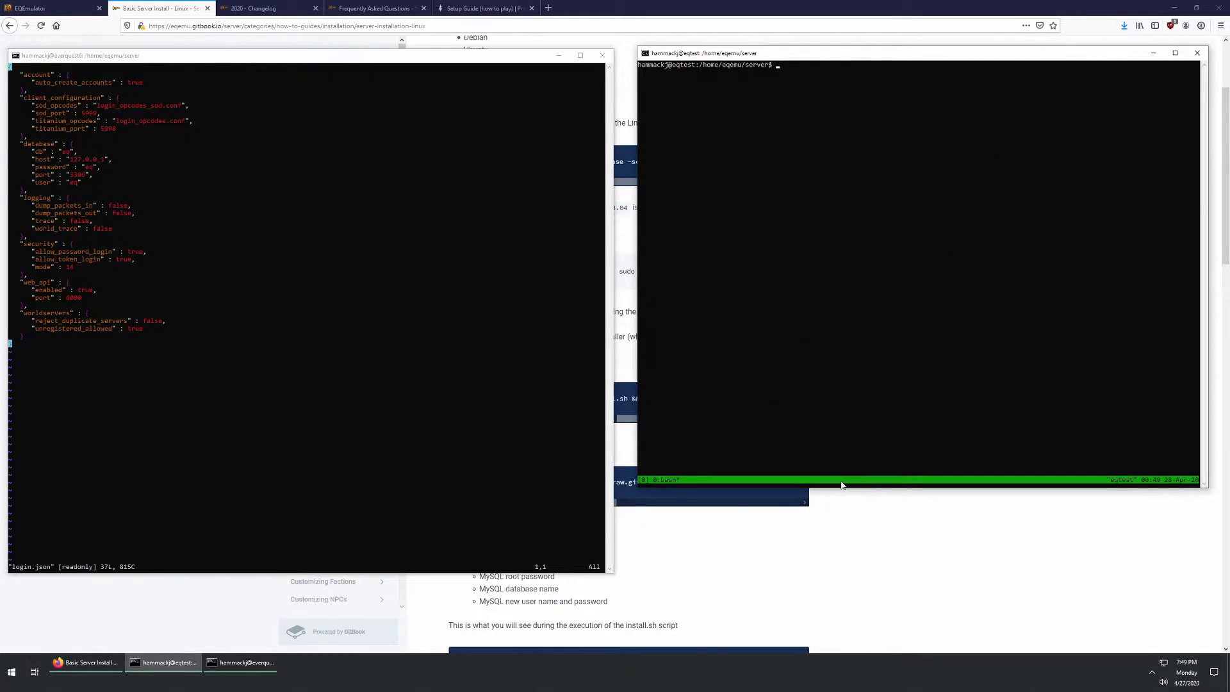
{"action": "type", "text": "sudo ."}
{"action": "key", "text": "BackSpace"}
{"action": "key", "text": "BackSpace"}
{"action": "type", "text": "/server_st"}
{"action": "key", "text": "Tab"}
{"action": "key", "text": "Tab"}
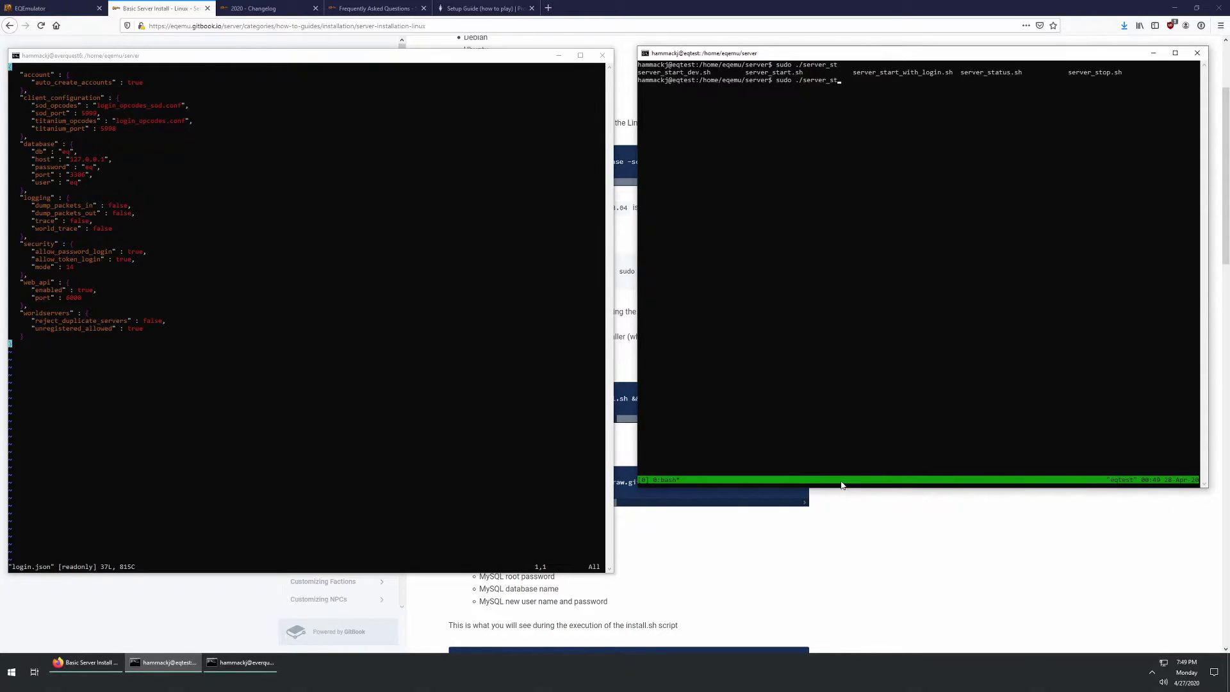
{"action": "type", "text": "art_with)"}
{"action": "key", "text": "BackSpace"}
{"action": "key", "text": "BackSpace"}
{"action": "key", "text": "BackSpace"}
{"action": "type", "text": "login"}
{"action": "key", "text": "Tab"}
{"action": "key", "text": "Return"}
{"action": "key", "text": "Return"}
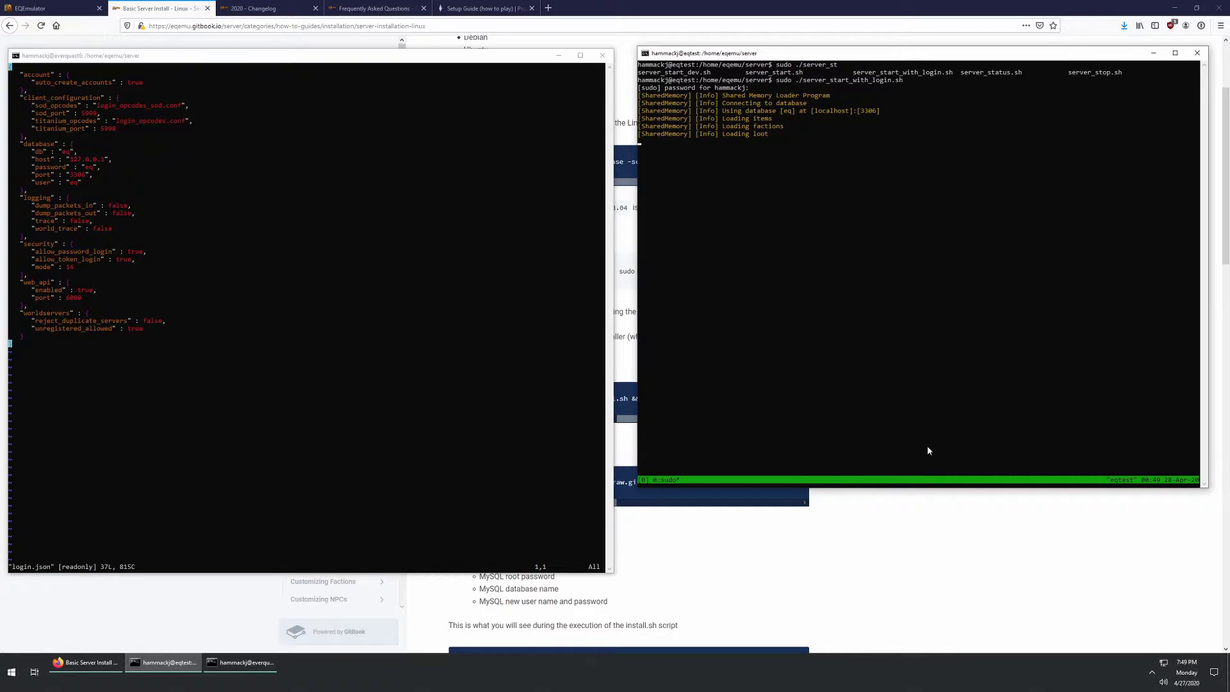
Step: Rearrange the terminals and run ./server_status.sh, confirming World, 30 zones, UCS and Queryserv up
{"action": "left_click_drag", "start_coordinate": [386, 59], "coordinate": [1229, 385]}
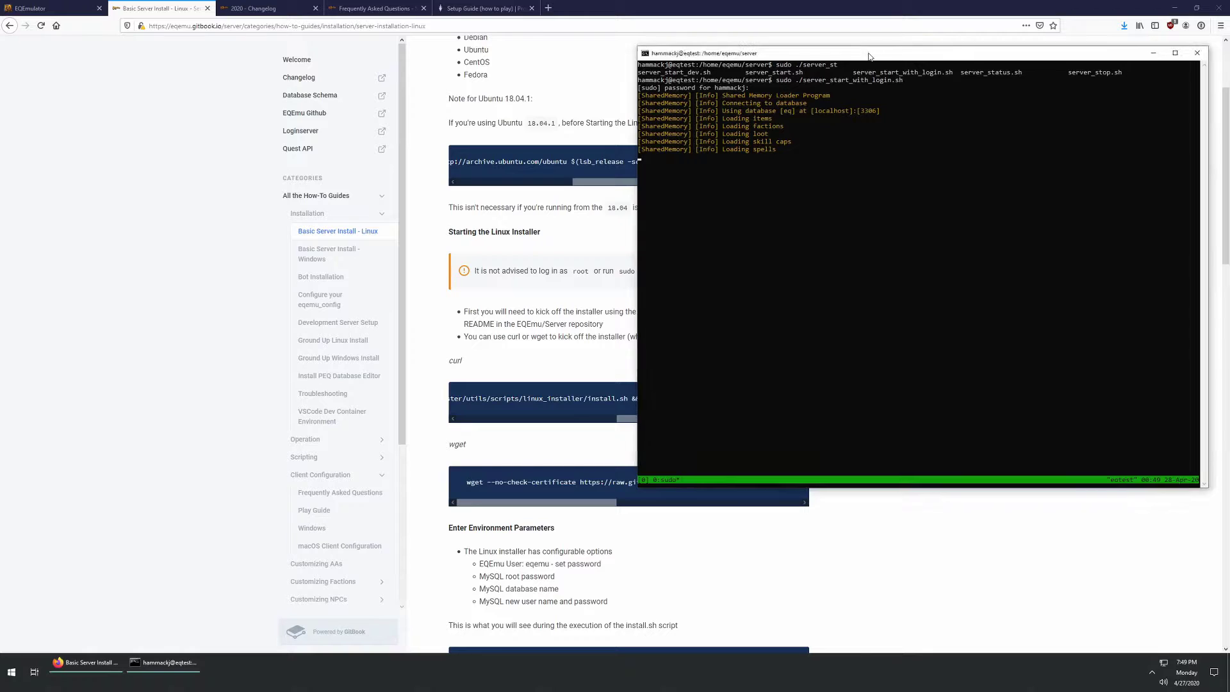
{"action": "left_click_drag", "start_coordinate": [861, 50], "coordinate": [779, 177]}
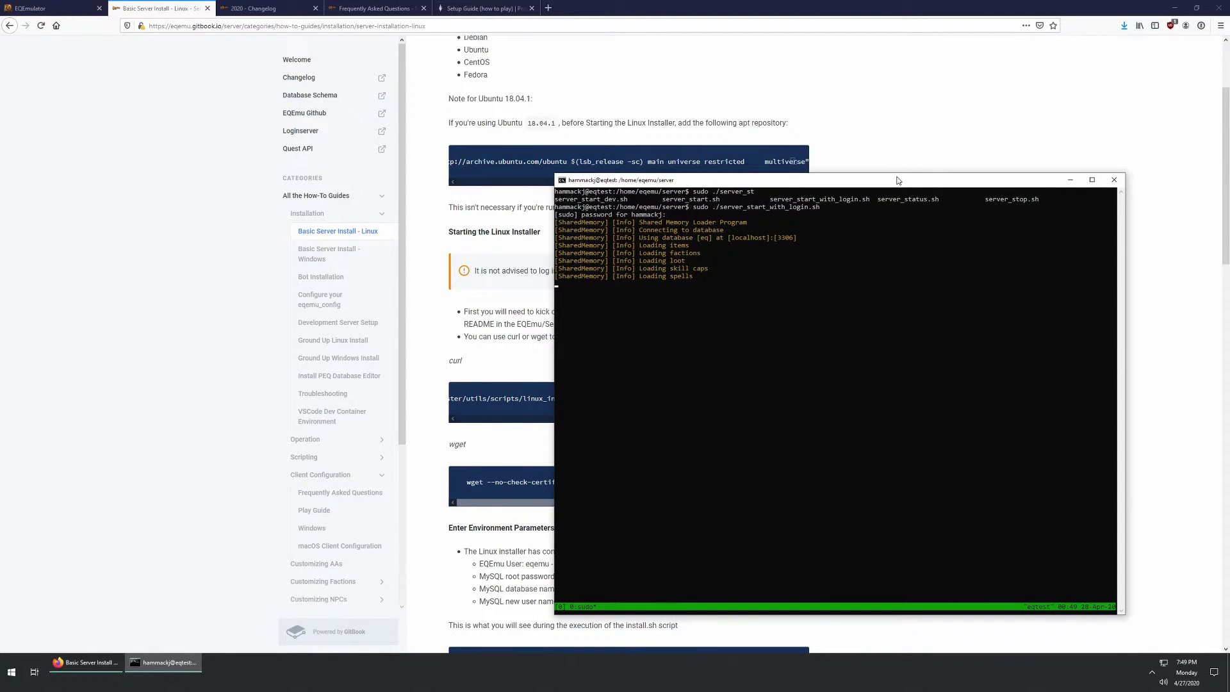
{"action": "left_click_drag", "start_coordinate": [897, 174], "coordinate": [883, 320]}
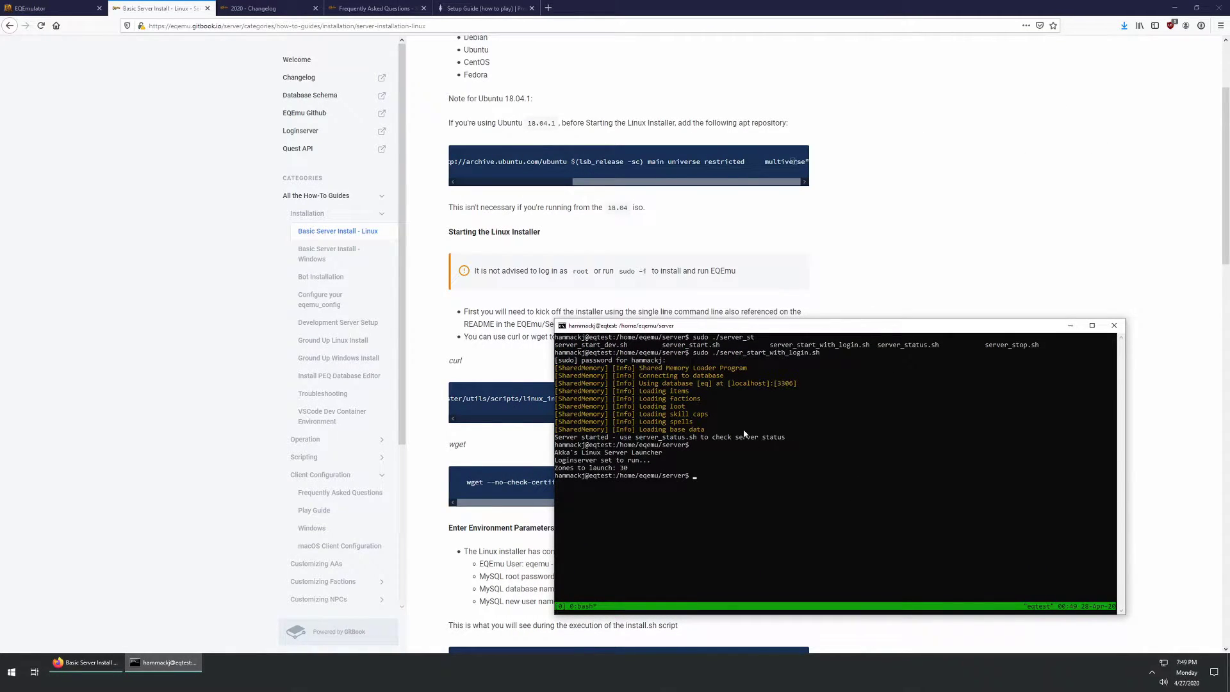
{"action": "left_click_drag", "start_coordinate": [763, 328], "coordinate": [797, 294]}
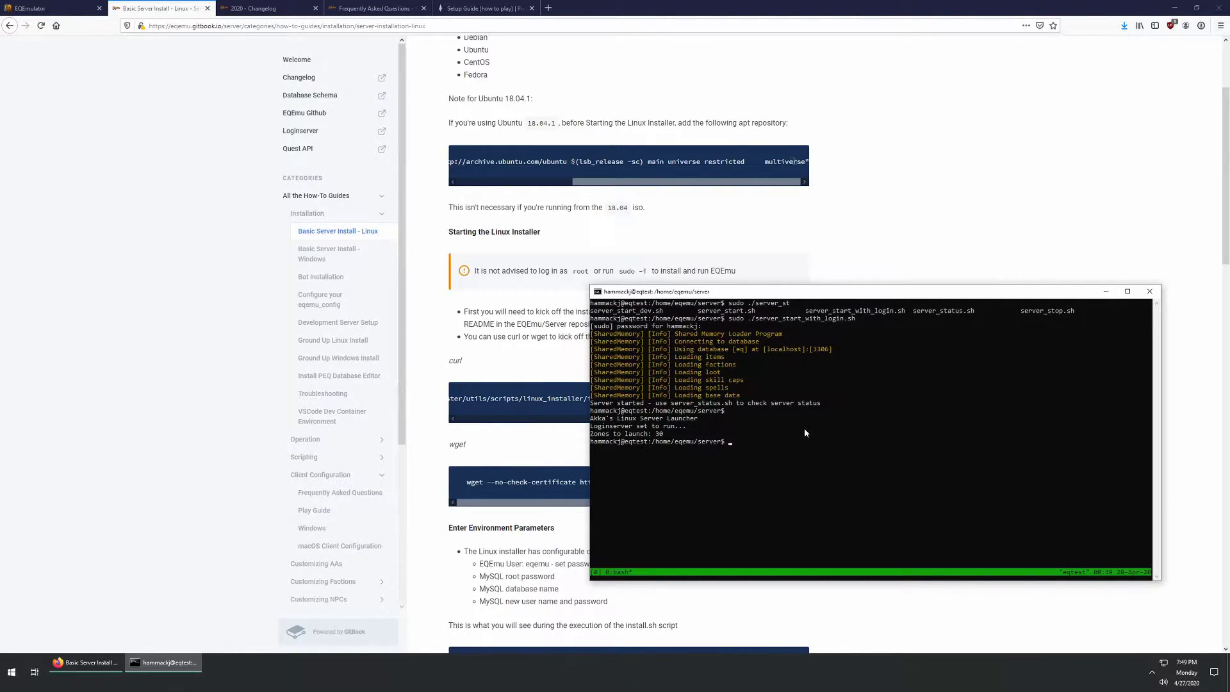
{"action": "type", "text": "./server_status.sh"}
{"action": "key", "text": "Return"}
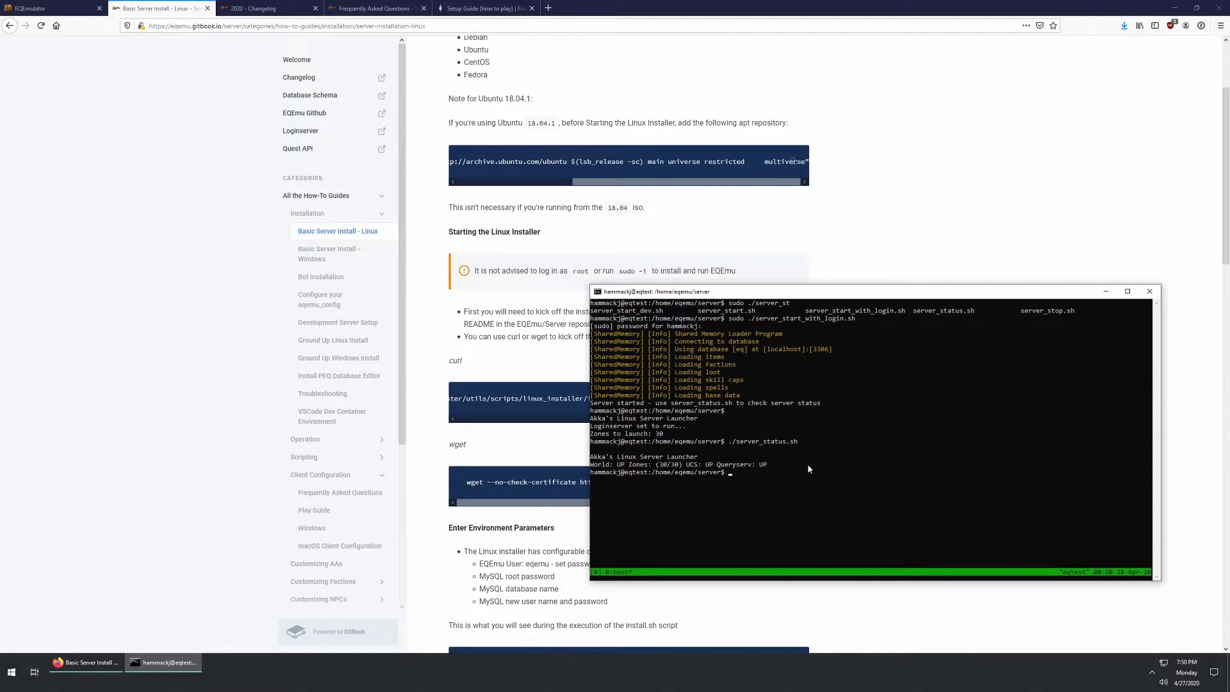
{"action": "left_click_drag", "start_coordinate": [794, 296], "coordinate": [1229, 295]}
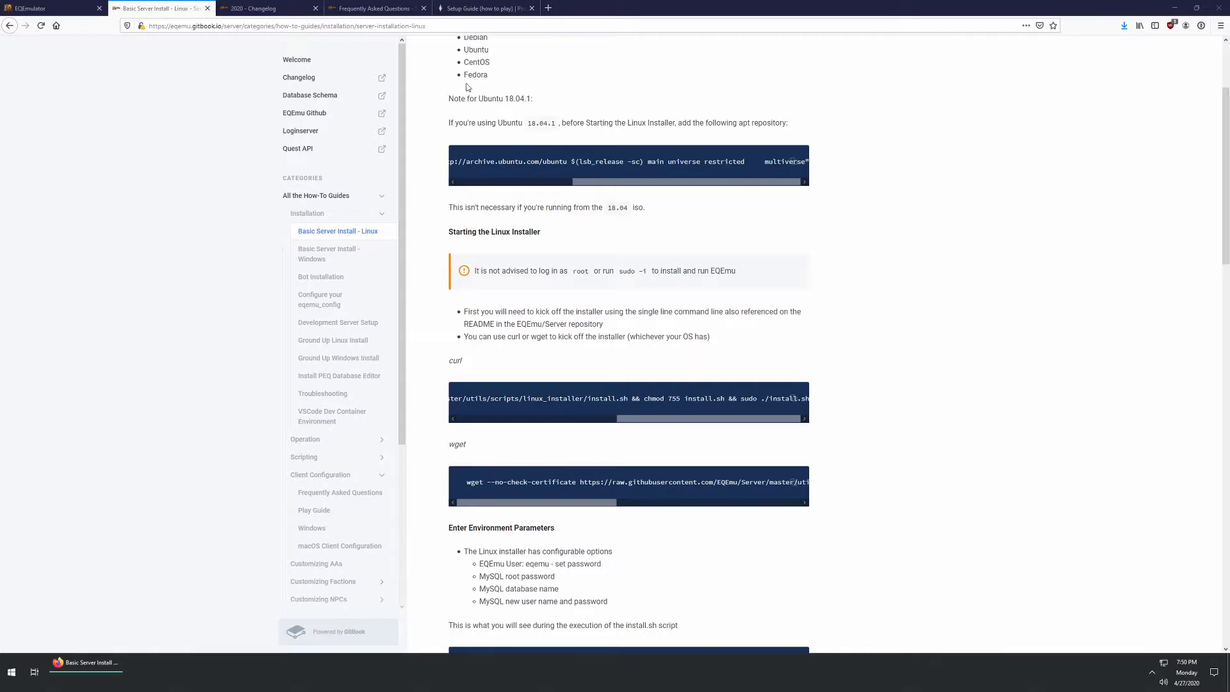
{"action": "left_click", "coordinate": [485, 11]}
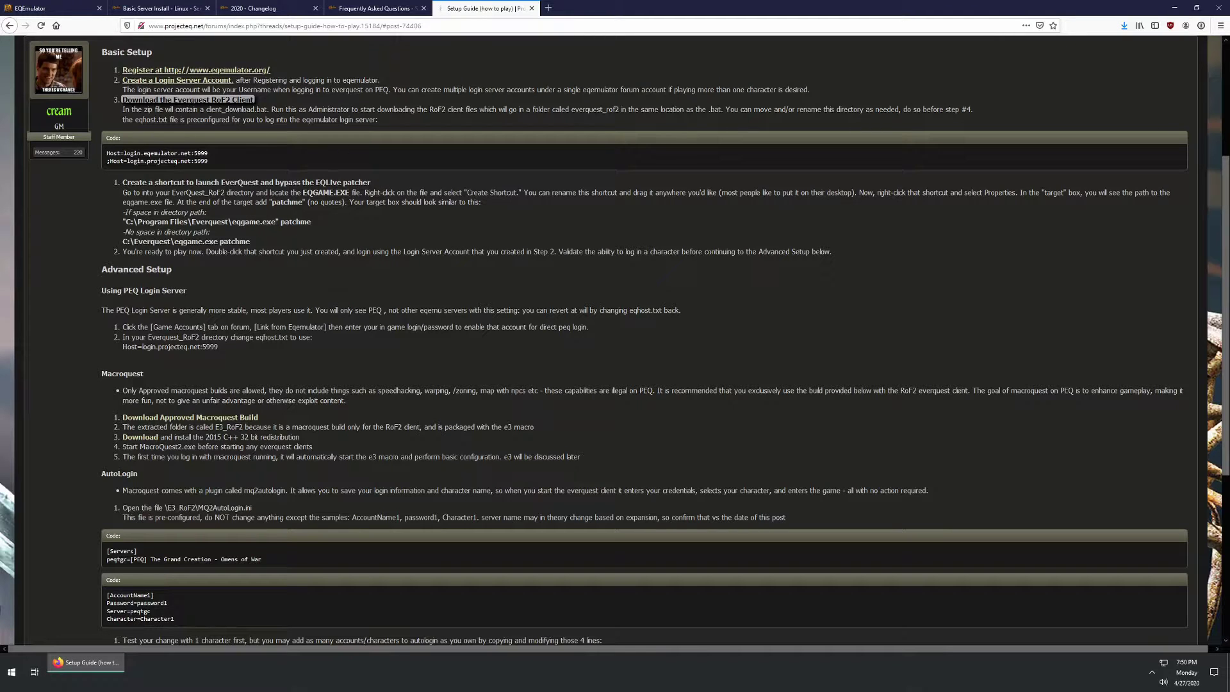
{"action": "scroll", "coordinate": [348, 193], "scroll_direction": "up", "scroll_amount": 3}
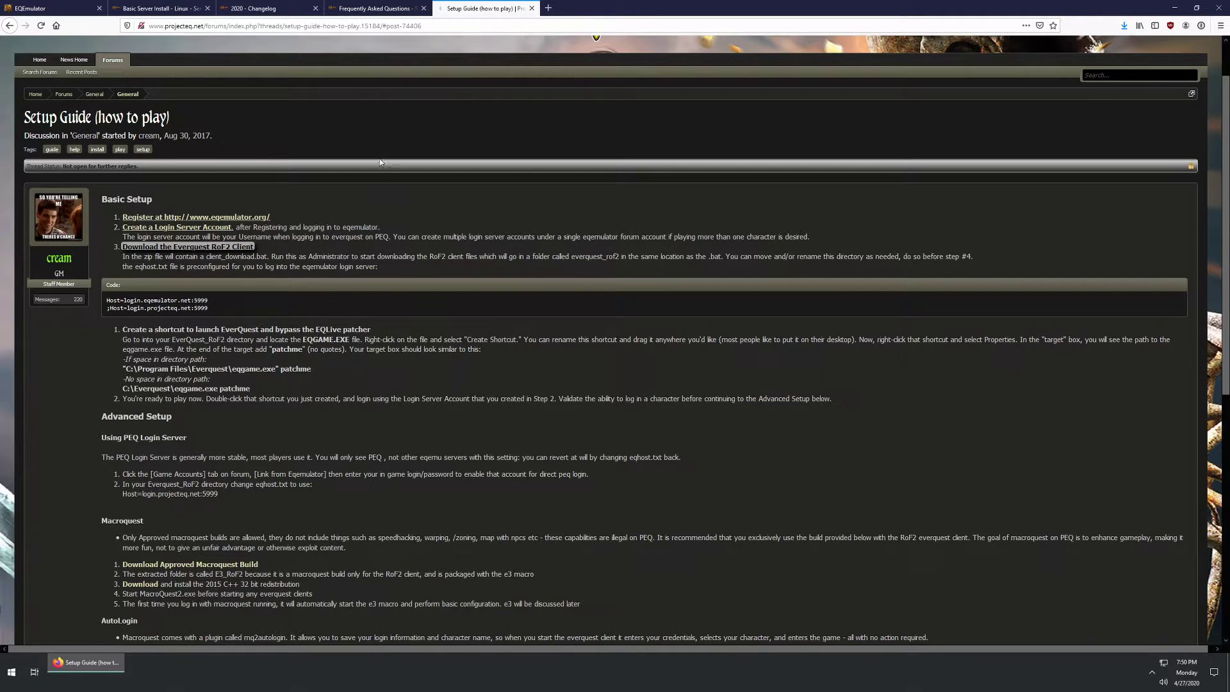
{"action": "left_click", "coordinate": [372, 9]}
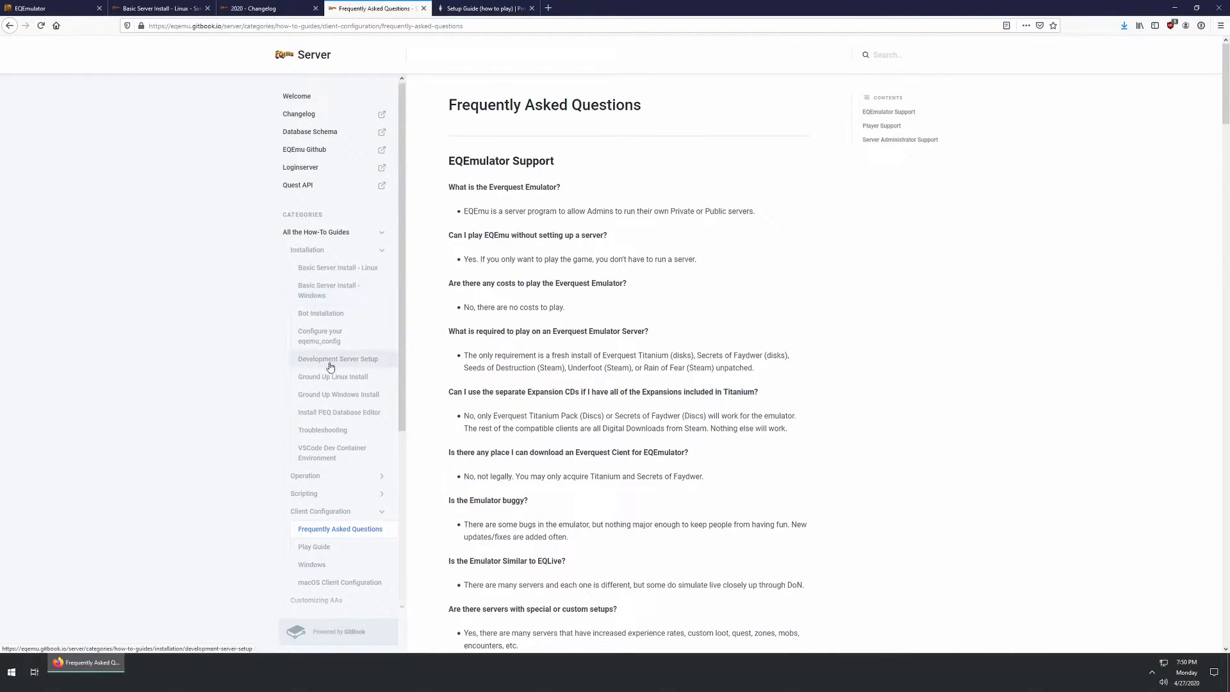
{"action": "scroll", "coordinate": [330, 372], "scroll_direction": "down", "scroll_amount": 4}
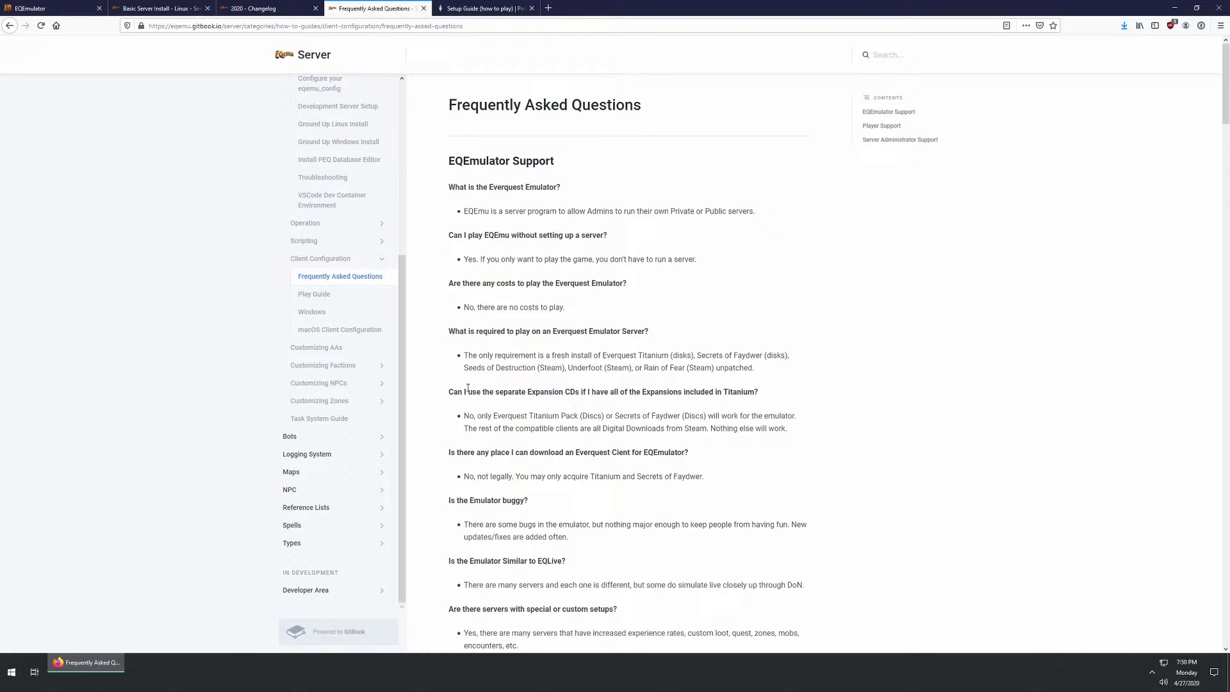
{"action": "left_click", "coordinate": [483, 9]}
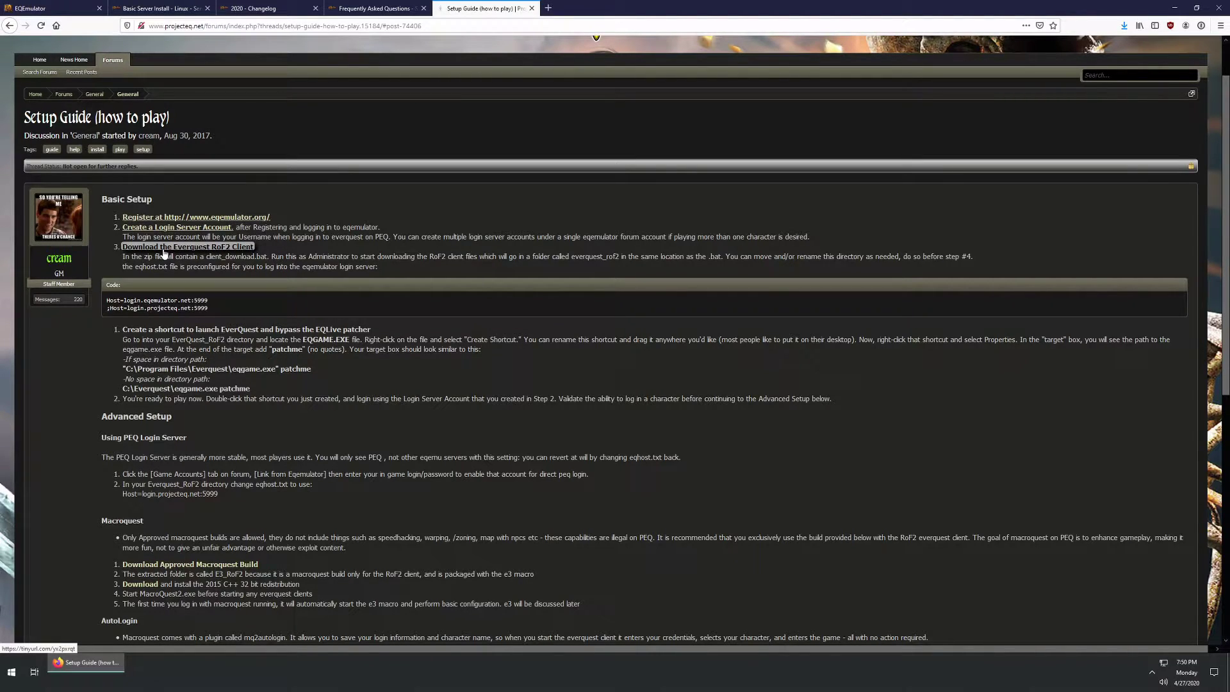
{"action": "left_click_drag", "start_coordinate": [182, 257], "coordinate": [271, 257]}
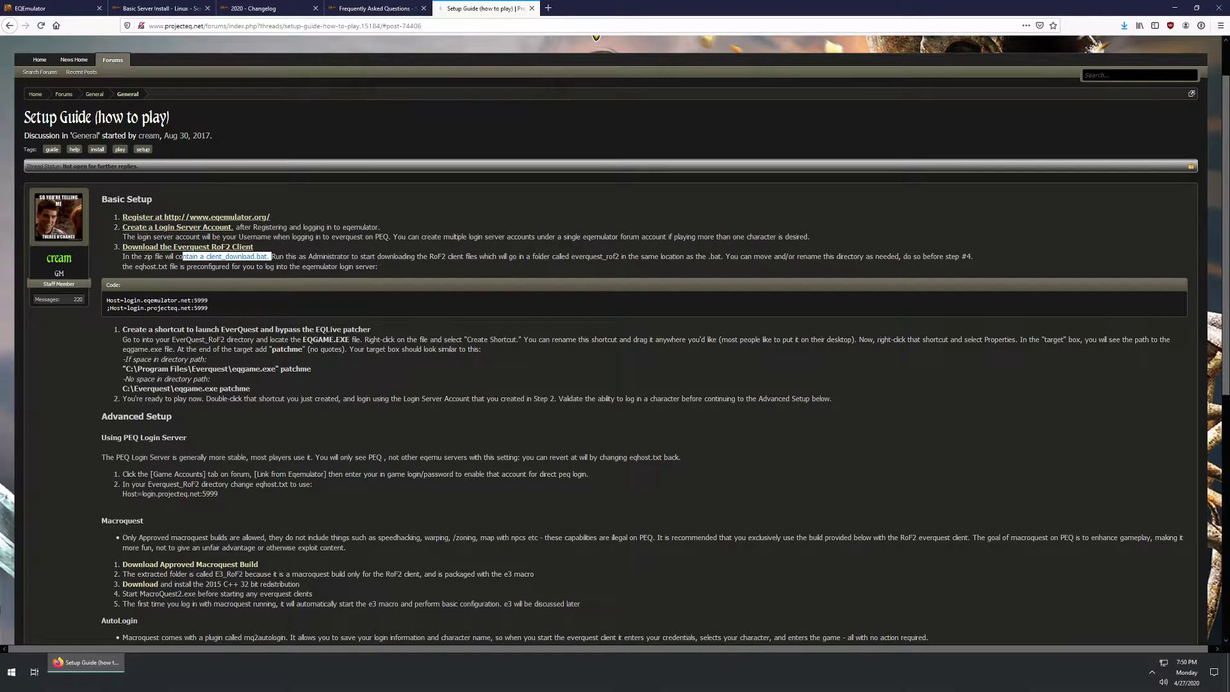
{"action": "left_click", "coordinate": [272, 257]}
{"action": "left_click_drag", "start_coordinate": [432, 256], "coordinate": [738, 256]}
{"action": "left_click", "coordinate": [666, 268]}
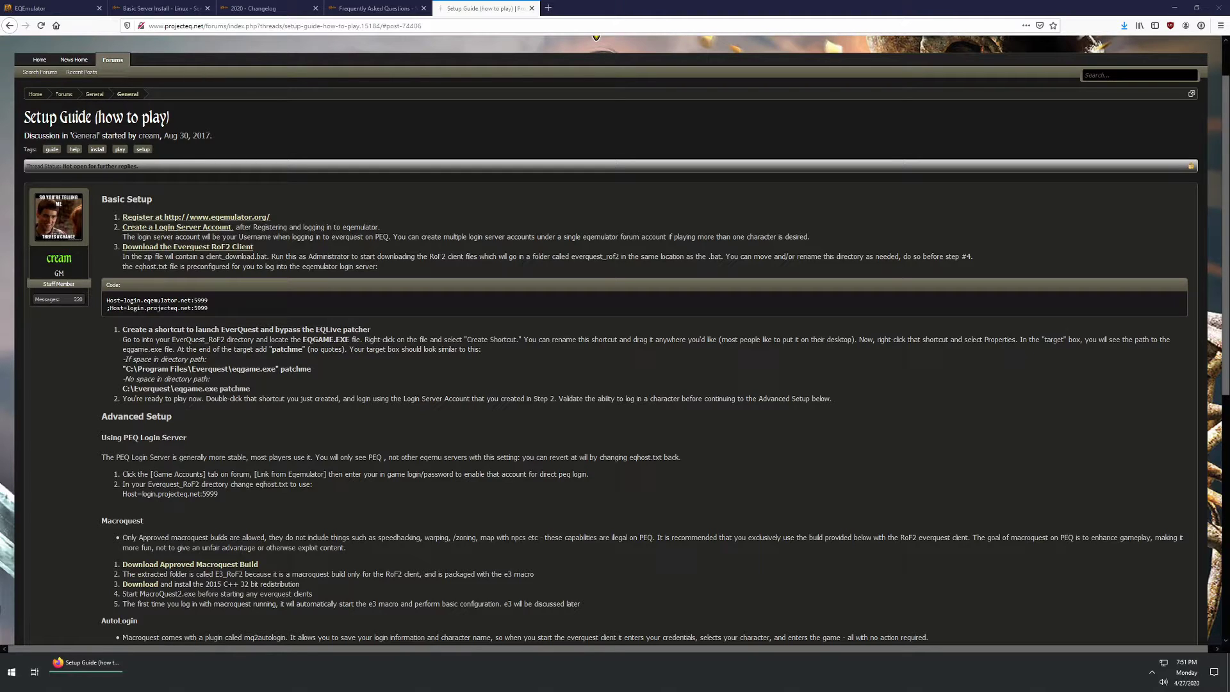
Step: Open File Explorer and browse E:\everquest to the everquest_rof2_test folder
{"action": "key", "text": "super+e"}
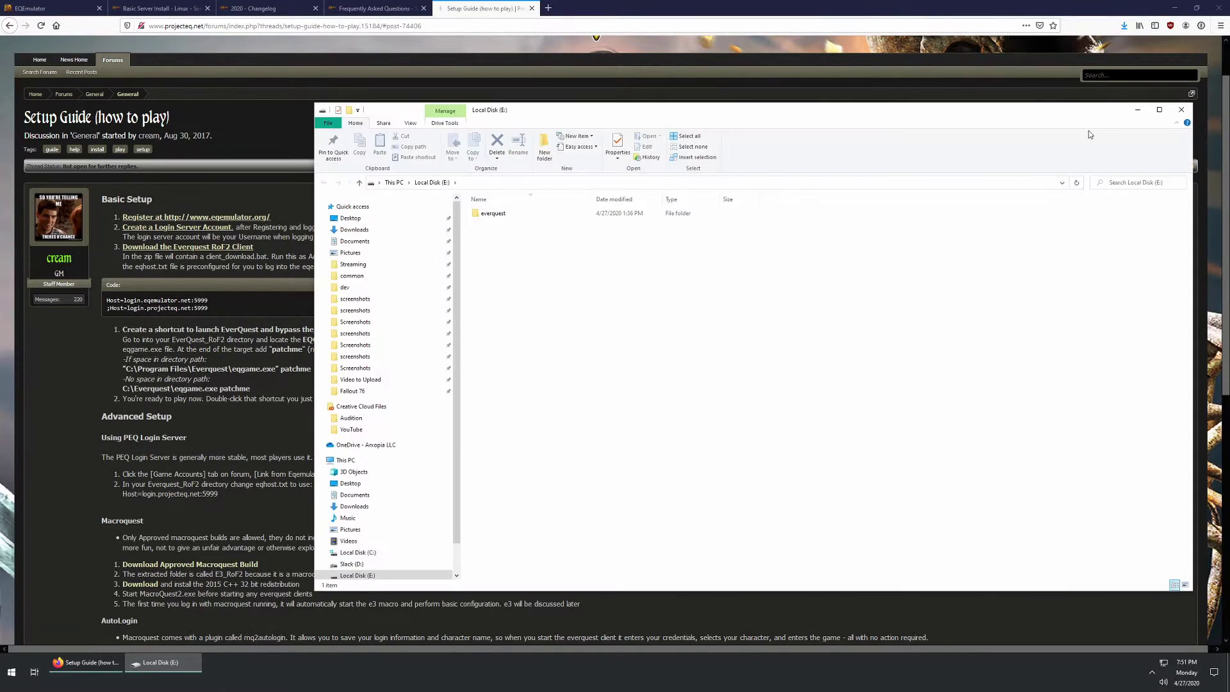
{"action": "left_click", "coordinate": [509, 215]}
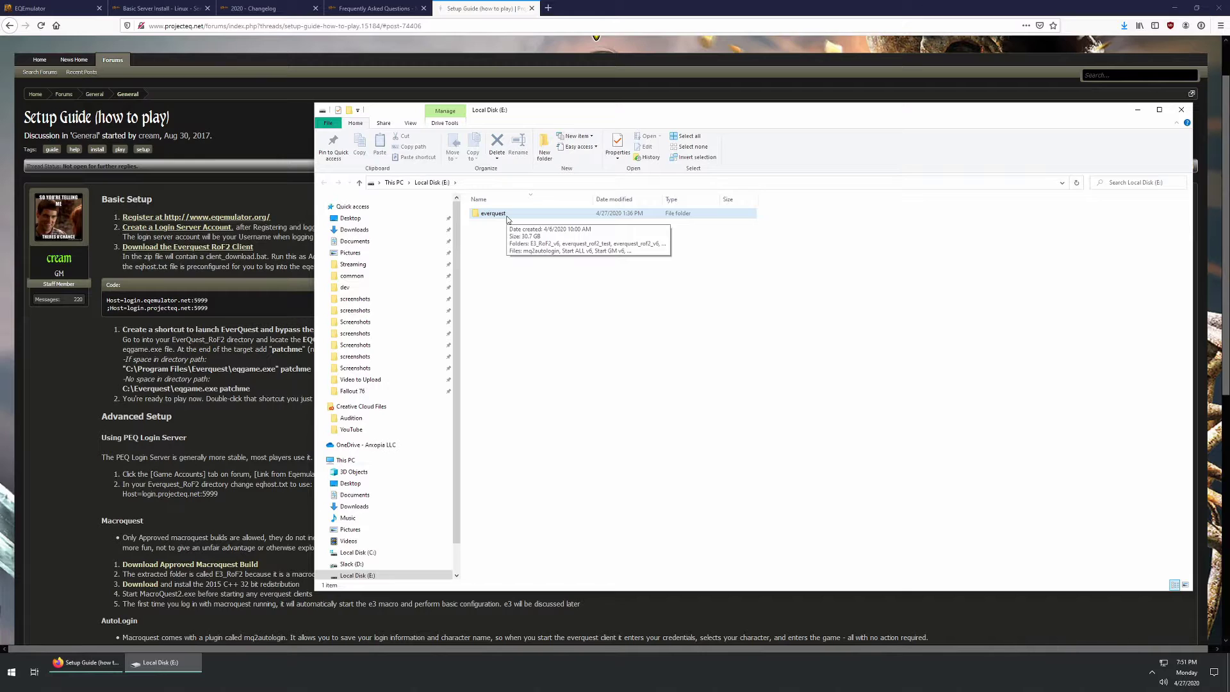
{"action": "double_click", "coordinate": [506, 216]}
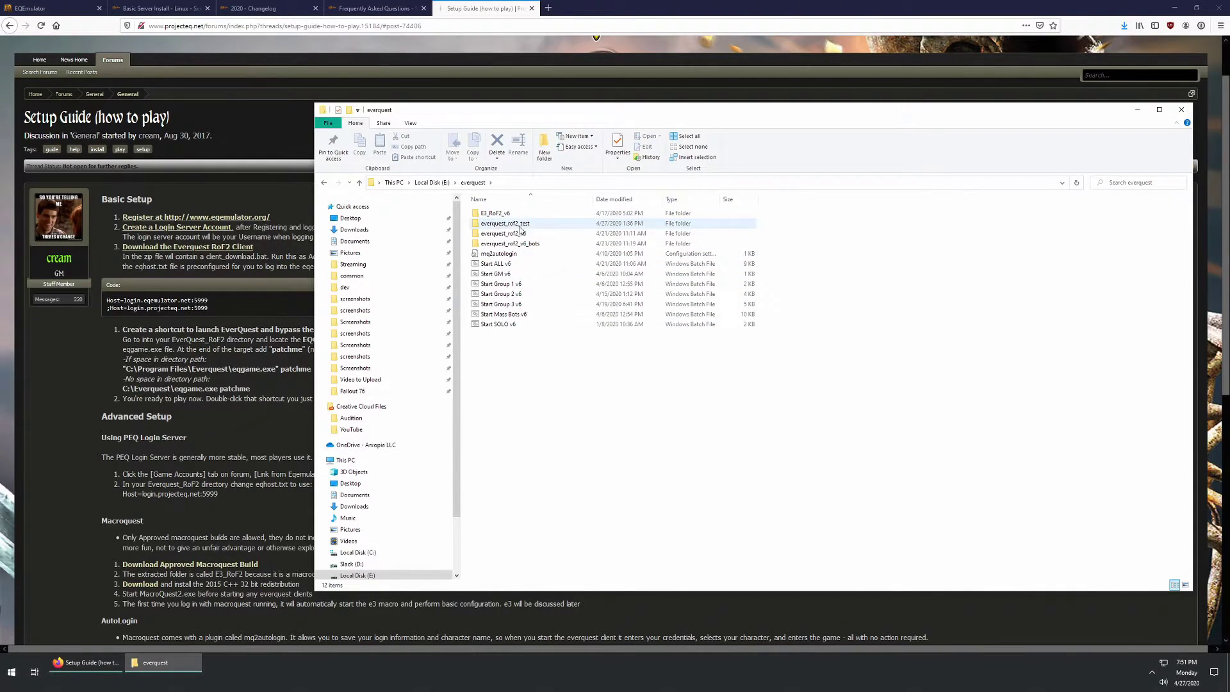
{"action": "left_click_drag", "start_coordinate": [453, 115], "coordinate": [412, 124]}
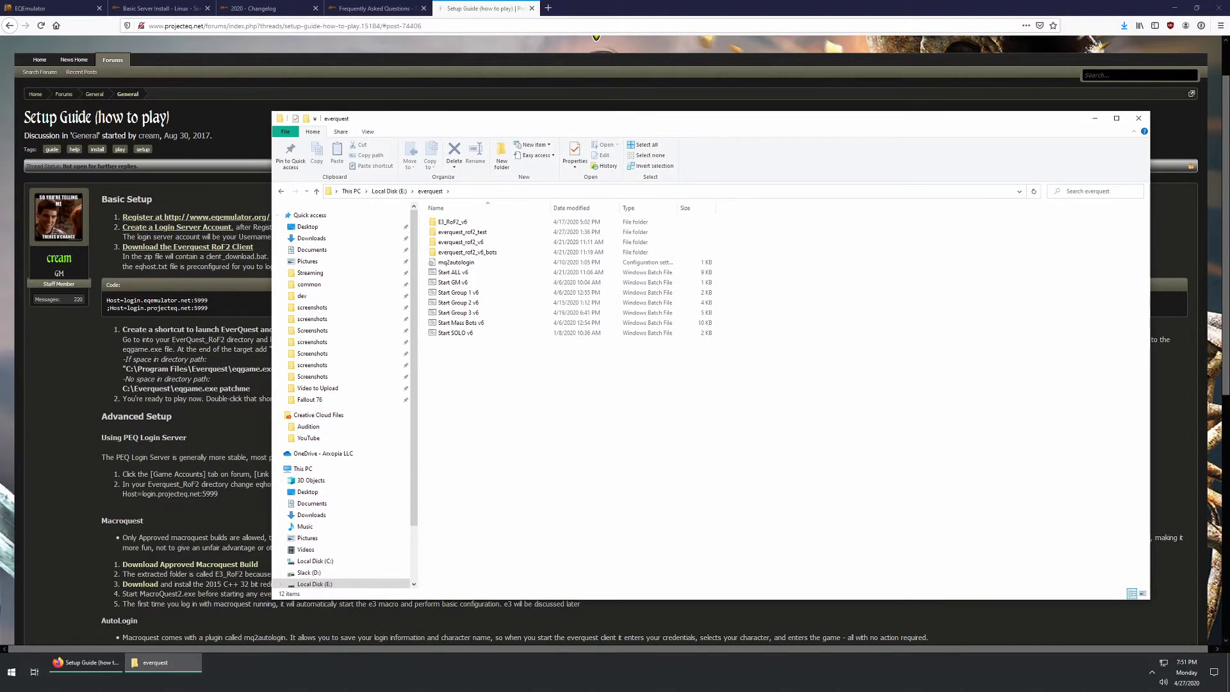
{"action": "left_click", "coordinate": [216, 280]}
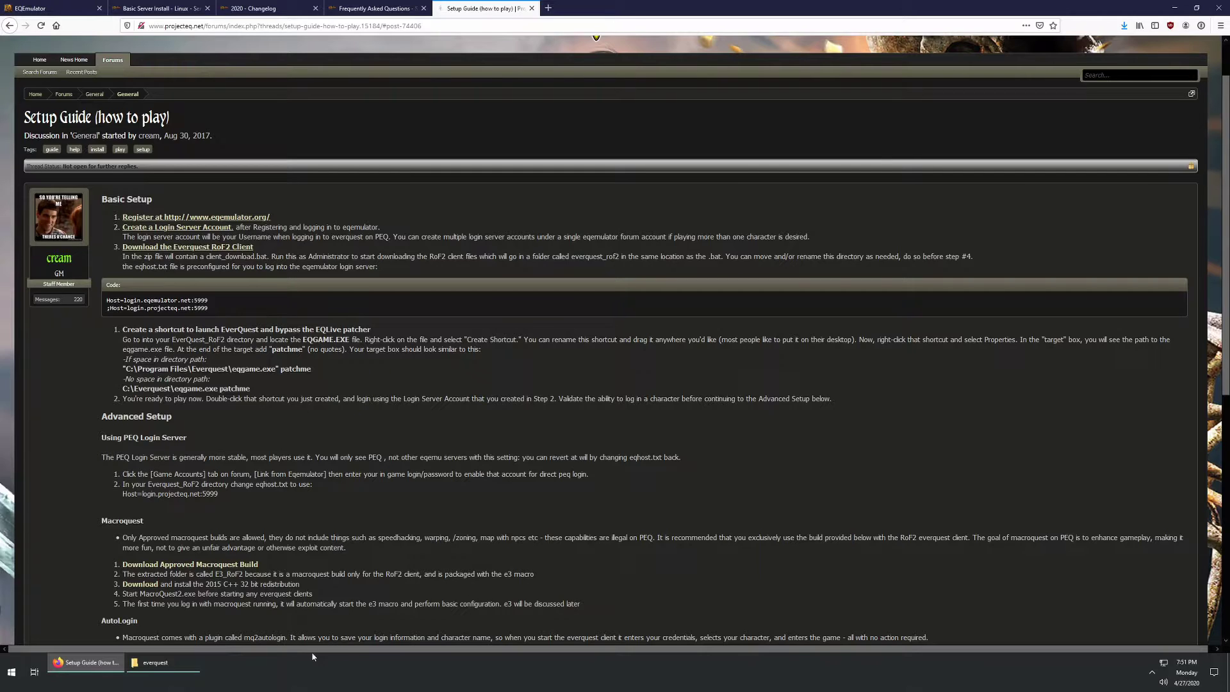
{"action": "left_click", "coordinate": [155, 662]}
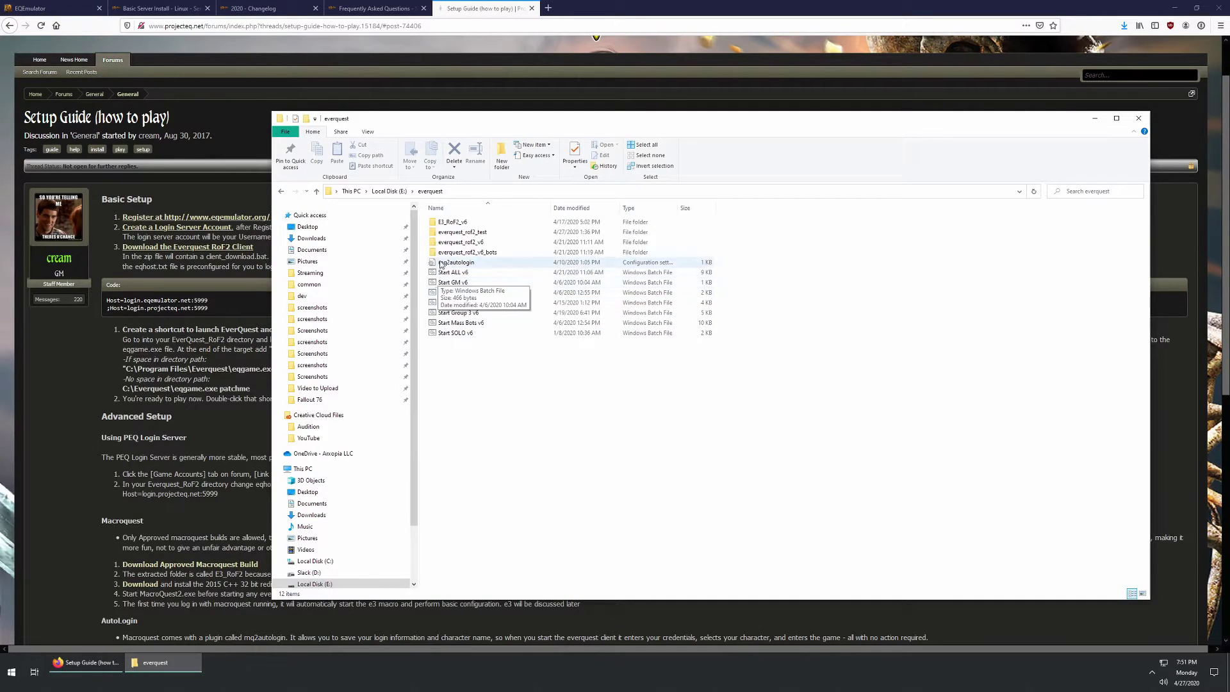
{"action": "double_click", "coordinate": [461, 232]}
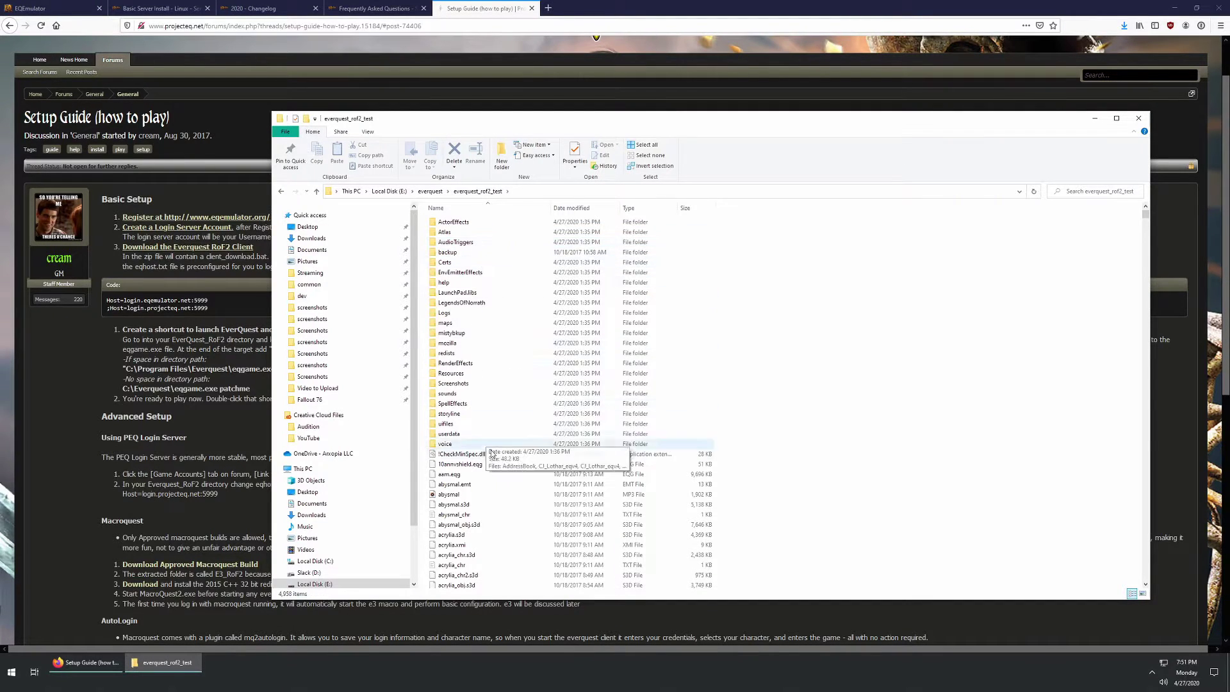
{"action": "left_click", "coordinate": [430, 191]}
Step: Check the everquest_rof2_test folder's properties
{"action": "right_click", "coordinate": [460, 234]}
{"action": "left_click", "coordinate": [391, 566]}
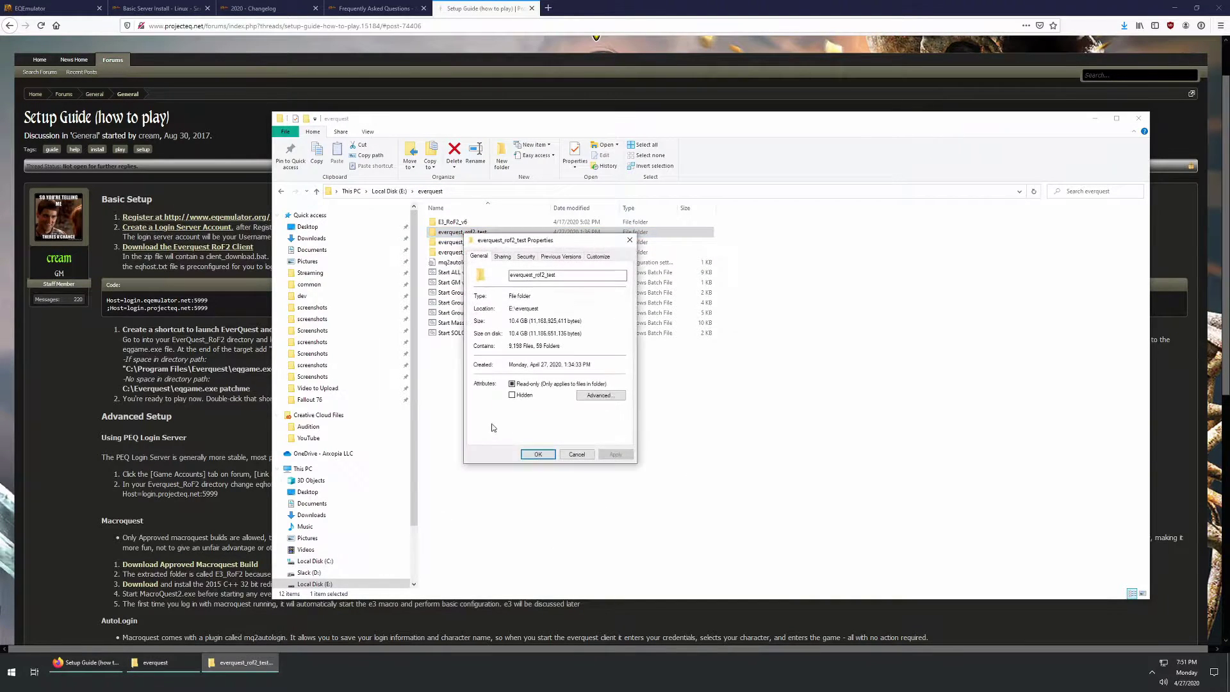
{"action": "left_click", "coordinate": [584, 454]}
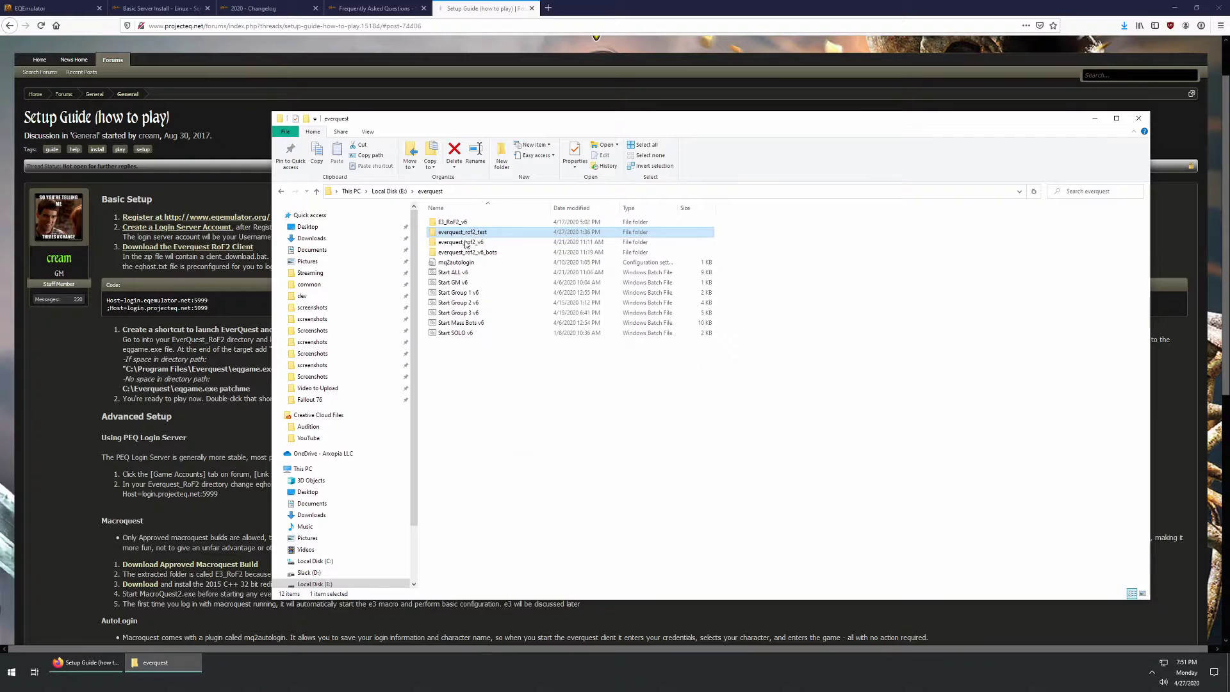
Step: Inside everquest_rof2_test, jump to the 'eq' files and open eqhost.txt
{"action": "double_click", "coordinate": [462, 232]}
{"action": "left_click", "coordinate": [474, 474]}
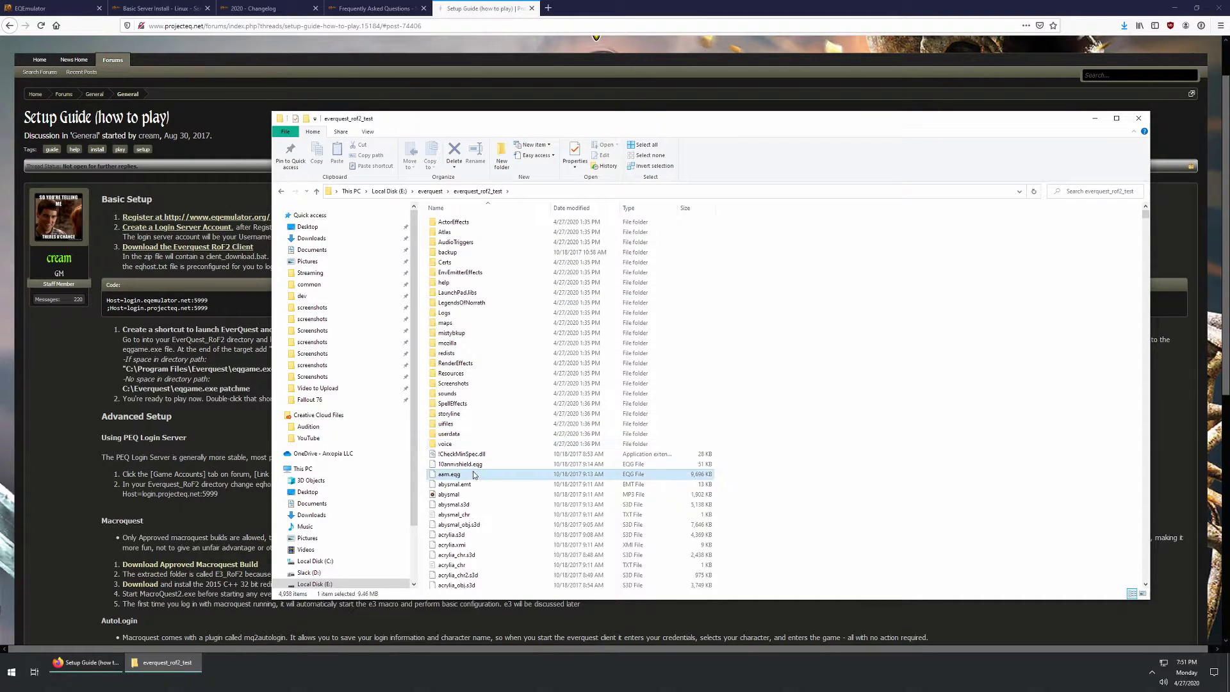
{"action": "type", "text": "eq"}
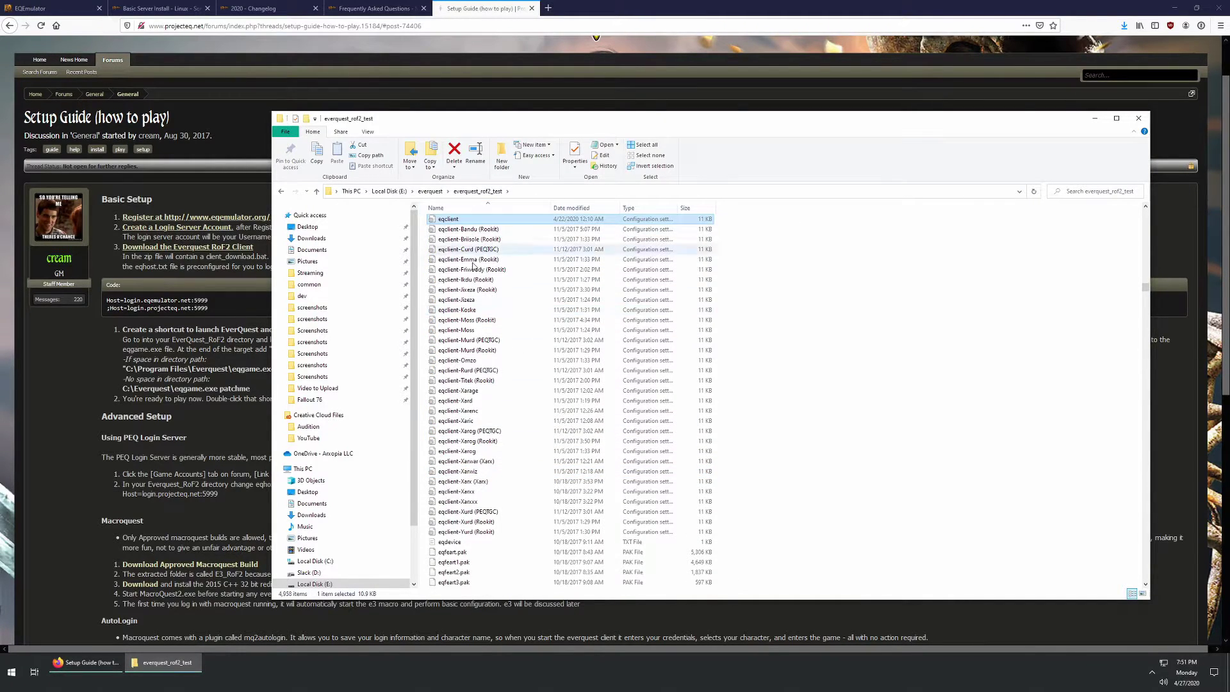
{"action": "scroll", "coordinate": [481, 397], "scroll_direction": "down", "scroll_amount": 12}
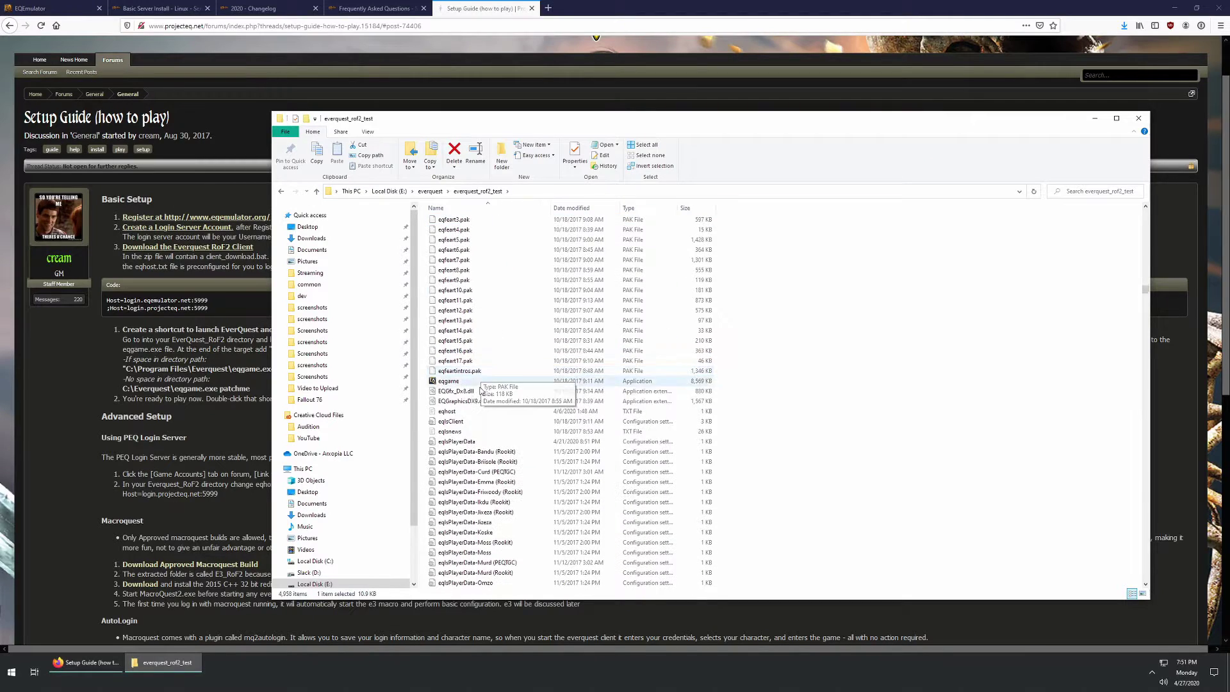
{"action": "left_click", "coordinate": [452, 412]}
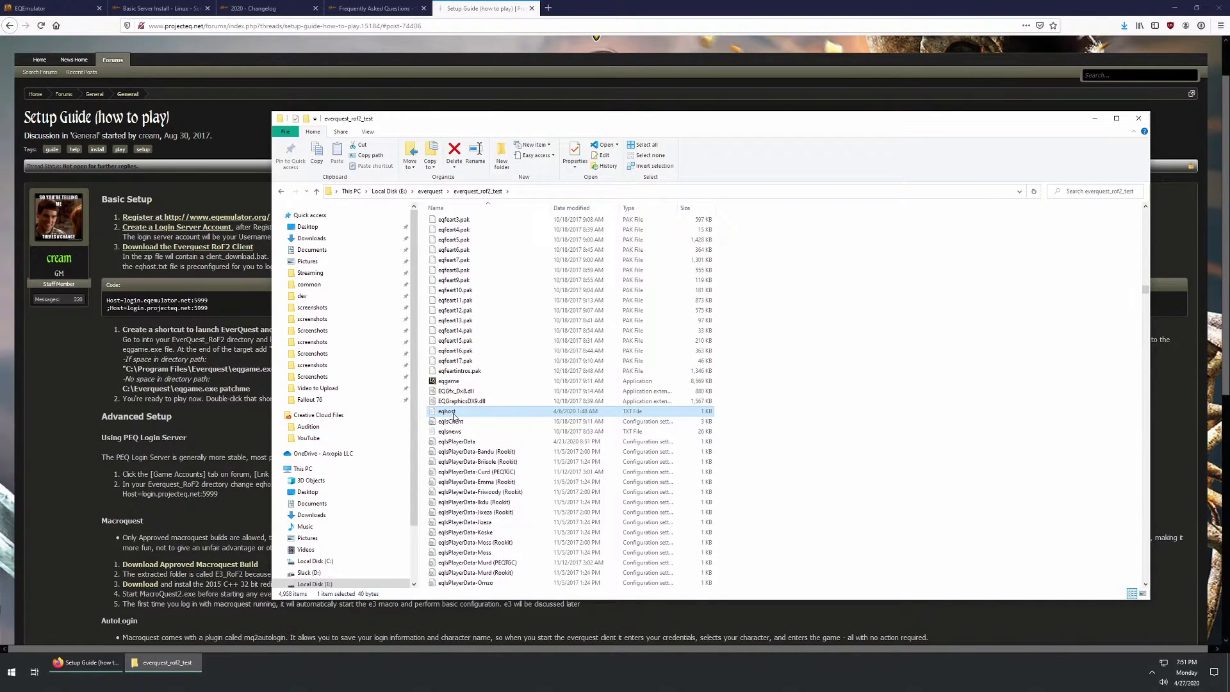
{"action": "double_click", "coordinate": [453, 416]}
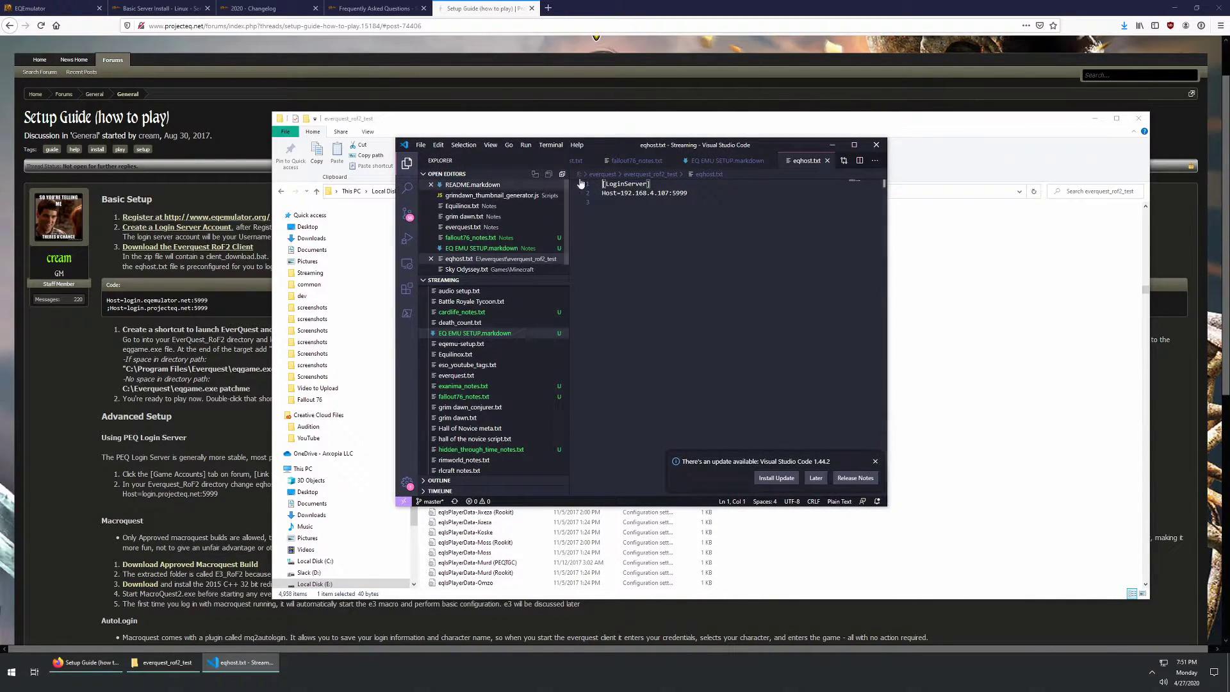
Step: Change eqhost.txt's Host to 192.168.4.108:5999, save it, and move the editor to the other monitor
{"action": "left_click", "coordinate": [407, 165]}
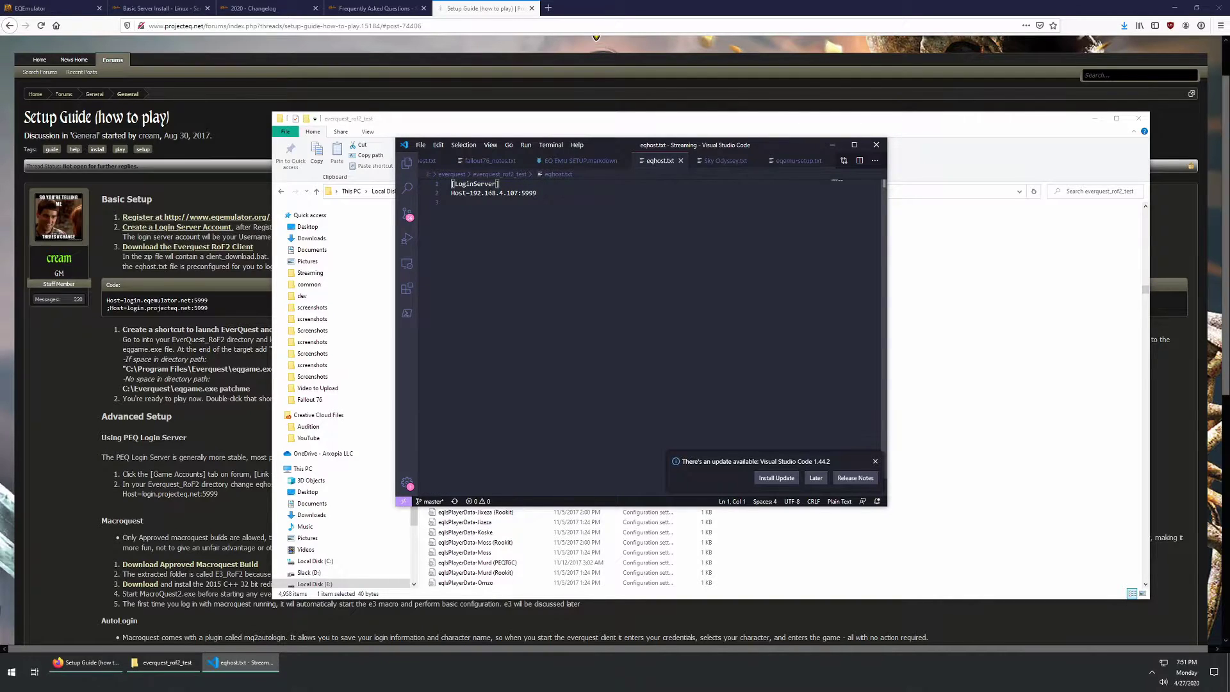
{"action": "left_click", "coordinate": [558, 193]}
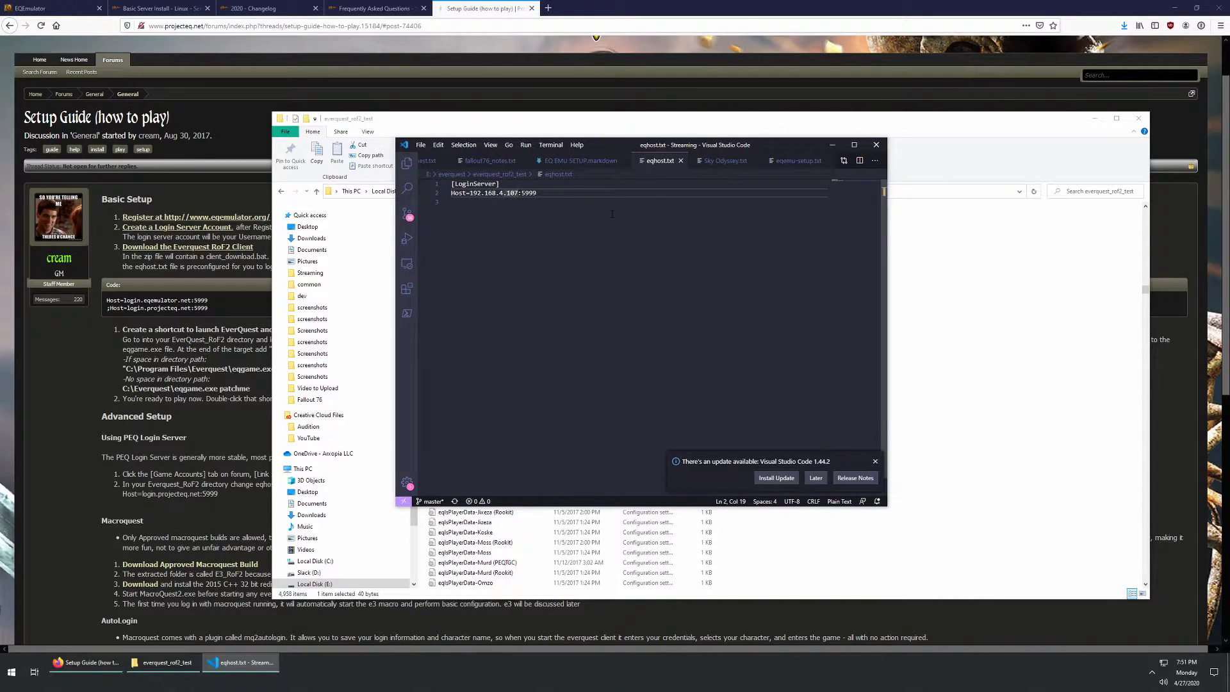
{"action": "key", "text": "BackSpace"}
{"action": "type", "text": "8"}
{"action": "key", "text": "ctrl+s"}
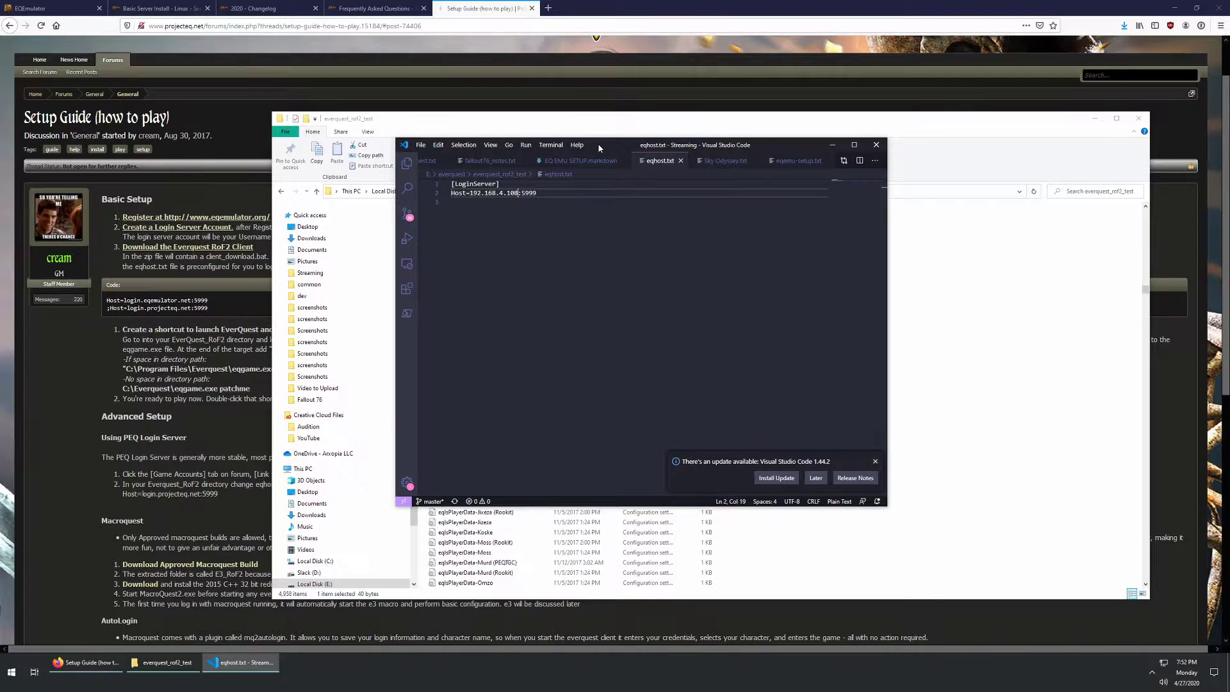
{"action": "left_click_drag", "start_coordinate": [599, 142], "coordinate": [612, 151]}
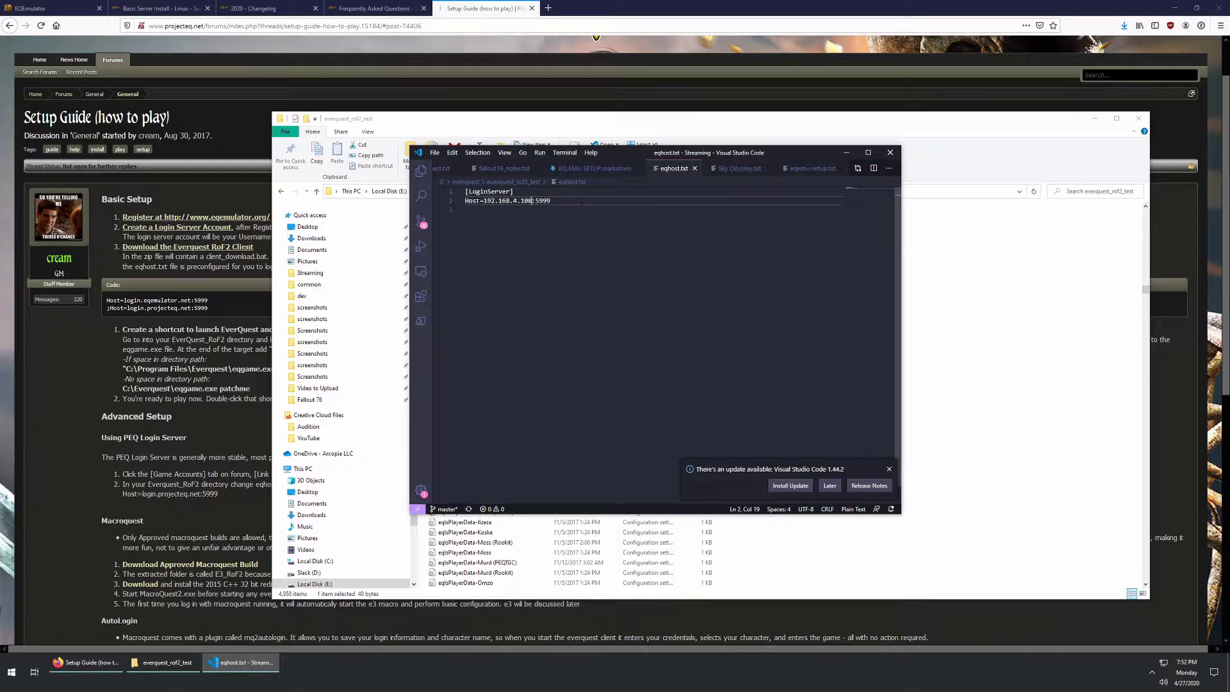
{"action": "left_click_drag", "start_coordinate": [631, 154], "coordinate": [1229, 231]}
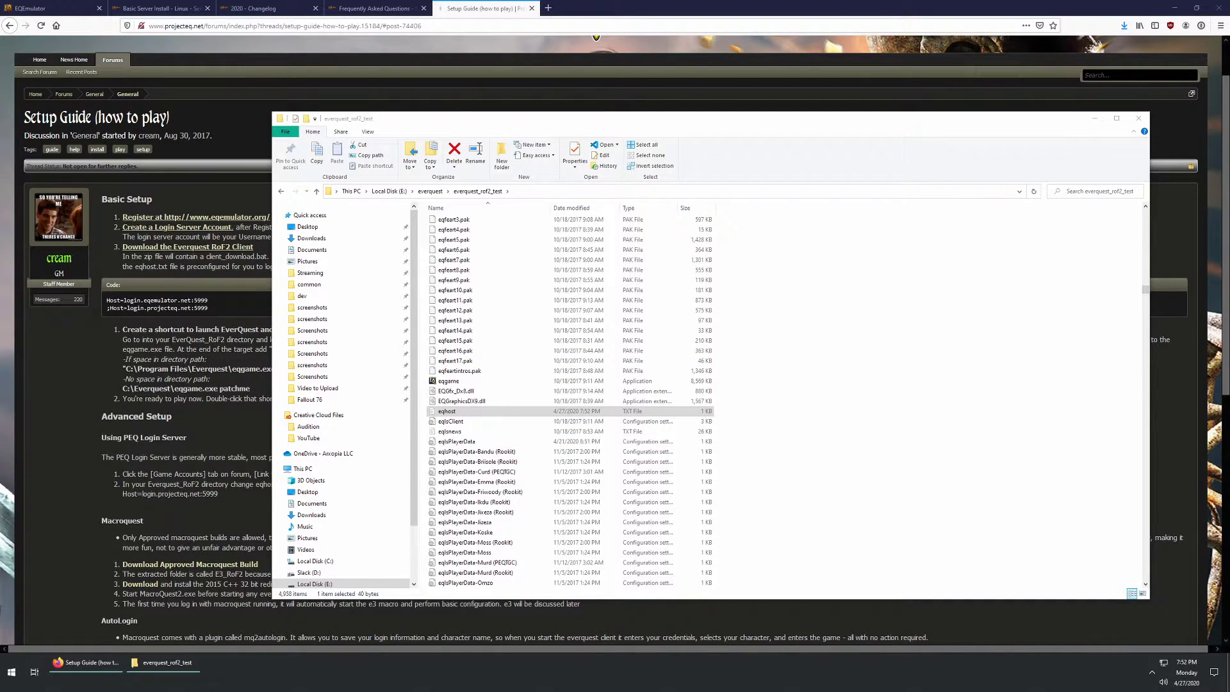
Step: Bring the everquest folder window onto this screen, cancelling an accidental file move
{"action": "left_click_drag", "start_coordinate": [1229, 106], "coordinate": [530, 103]}
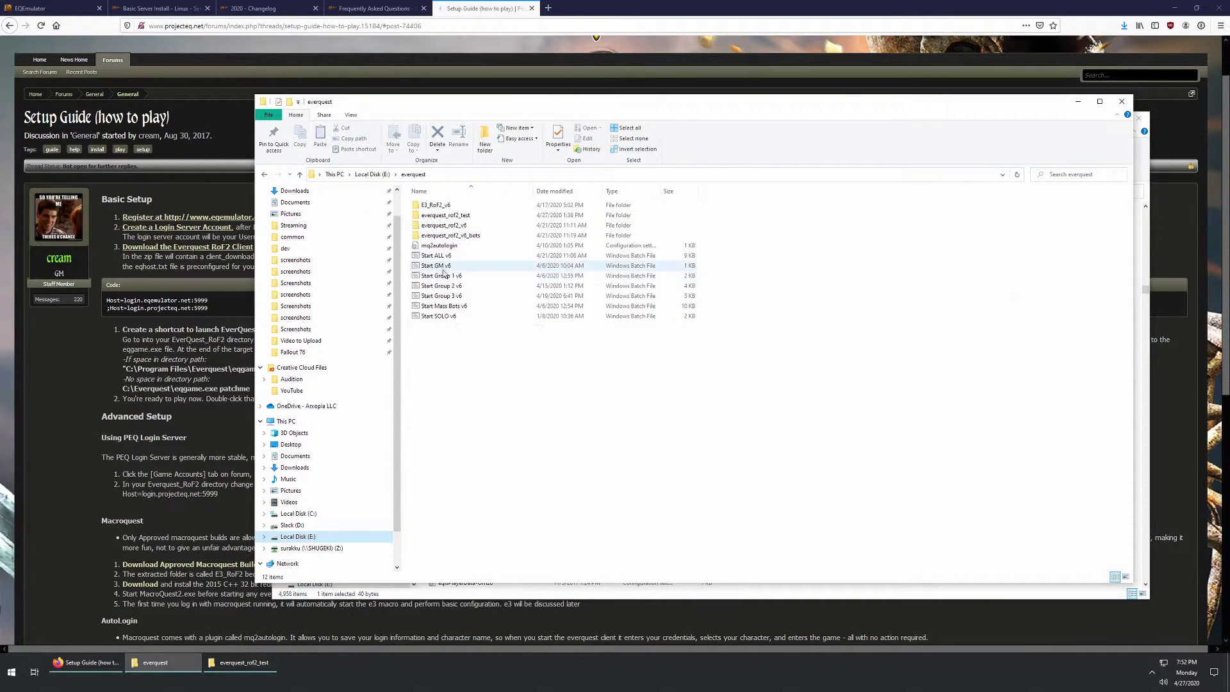
{"action": "left_click_drag", "start_coordinate": [444, 268], "coordinate": [476, 364]}
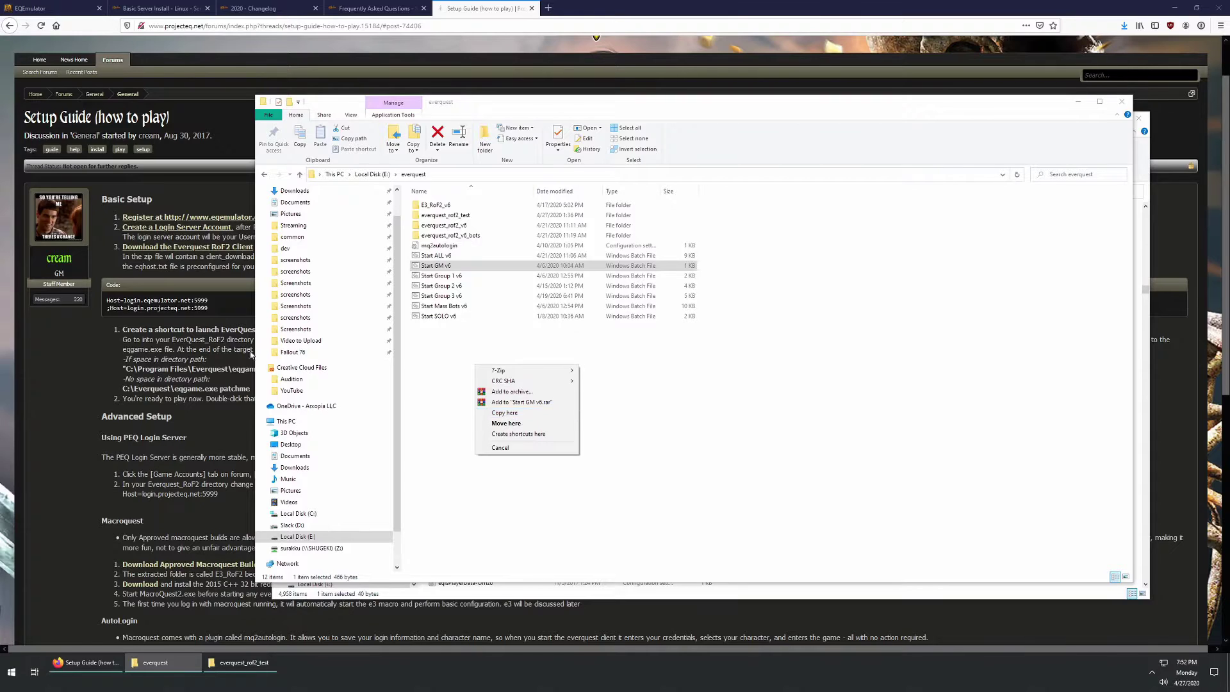
{"action": "left_click", "coordinate": [192, 321]}
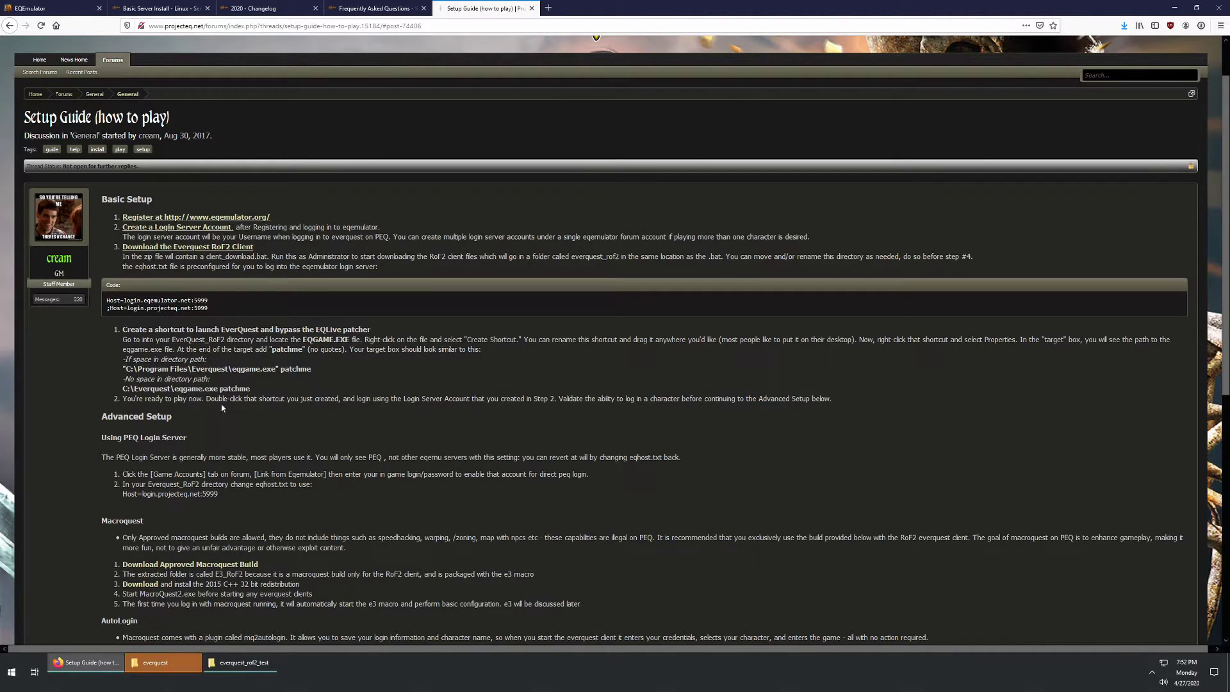
{"action": "left_click", "coordinate": [240, 663]}
{"action": "left_click", "coordinate": [156, 662]}
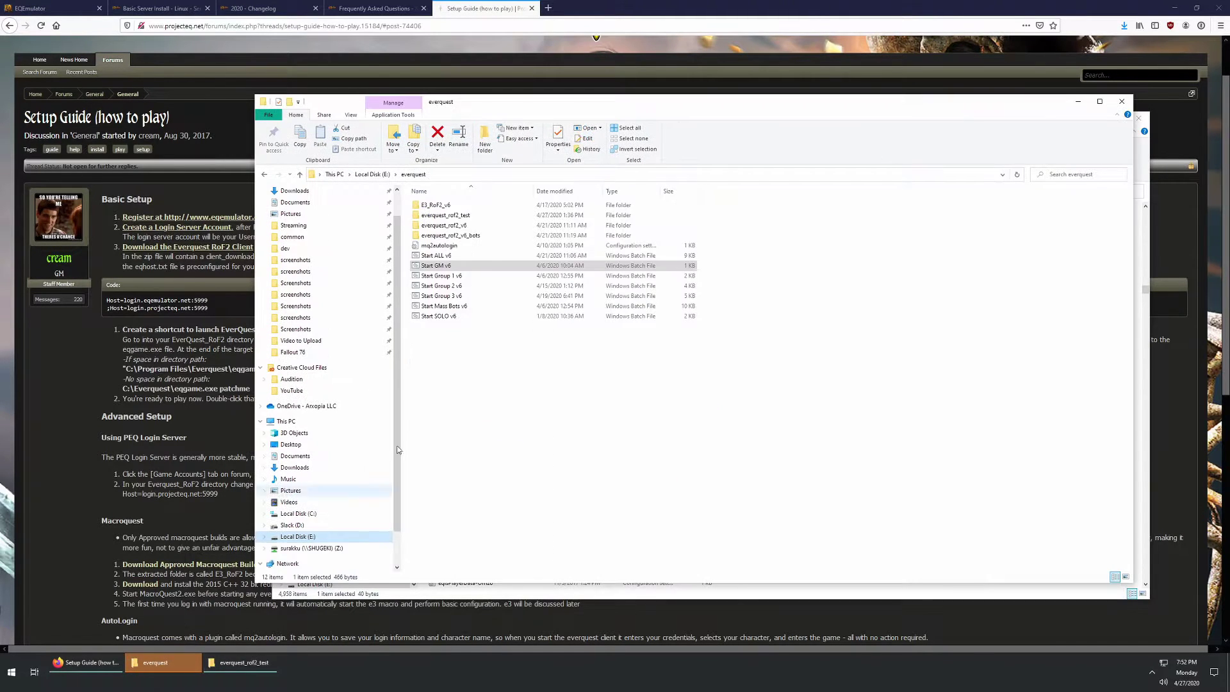
Step: Browse E3_RoF2_v6 > macroquest > Creamo_Utilities, return to everquest, and bring up Start GM v6's options
{"action": "double_click", "coordinate": [449, 215]}
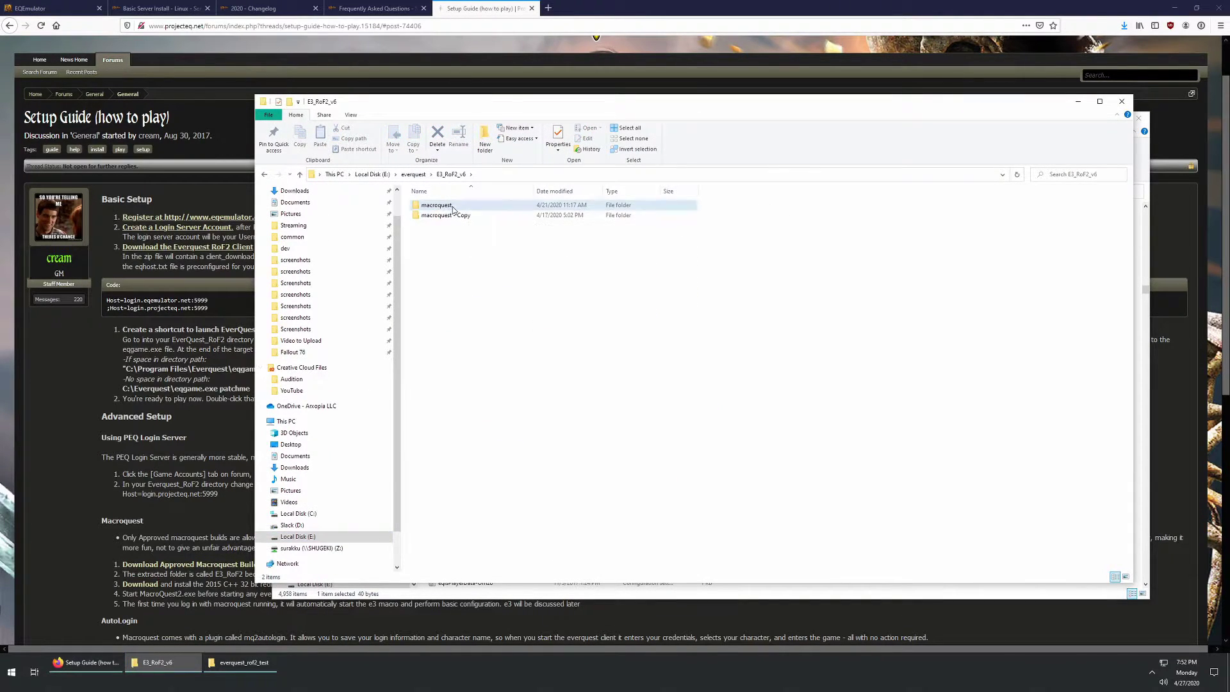
{"action": "double_click", "coordinate": [451, 206]}
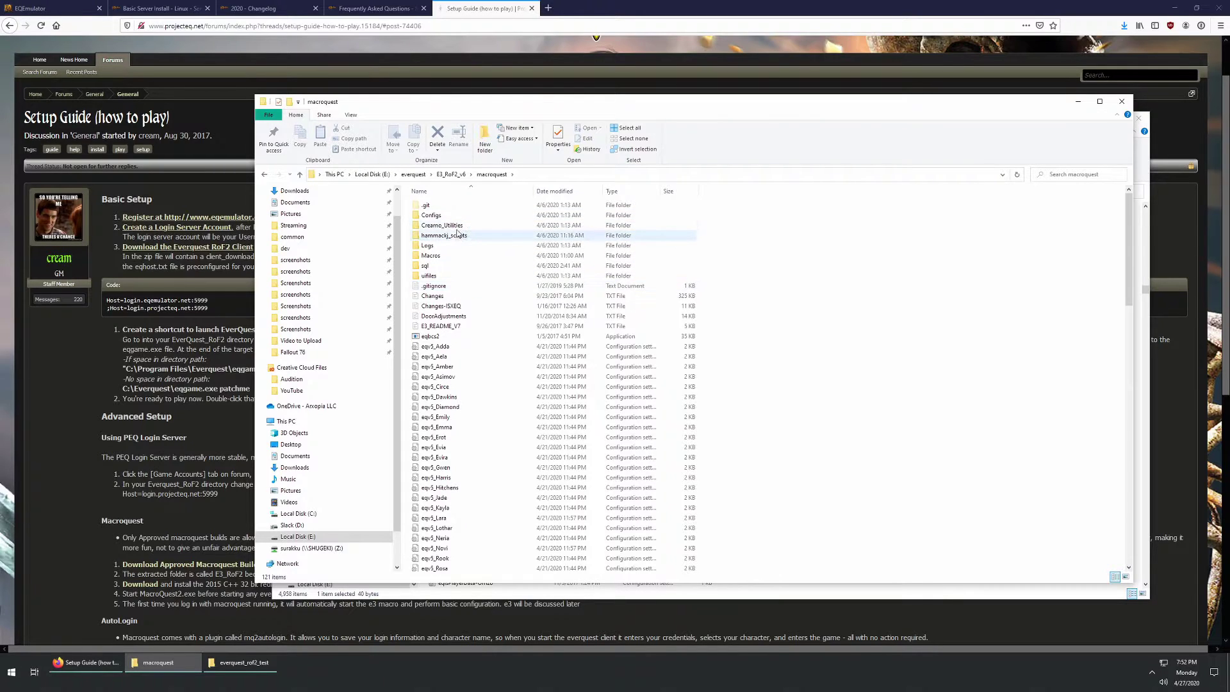
{"action": "double_click", "coordinate": [460, 225]}
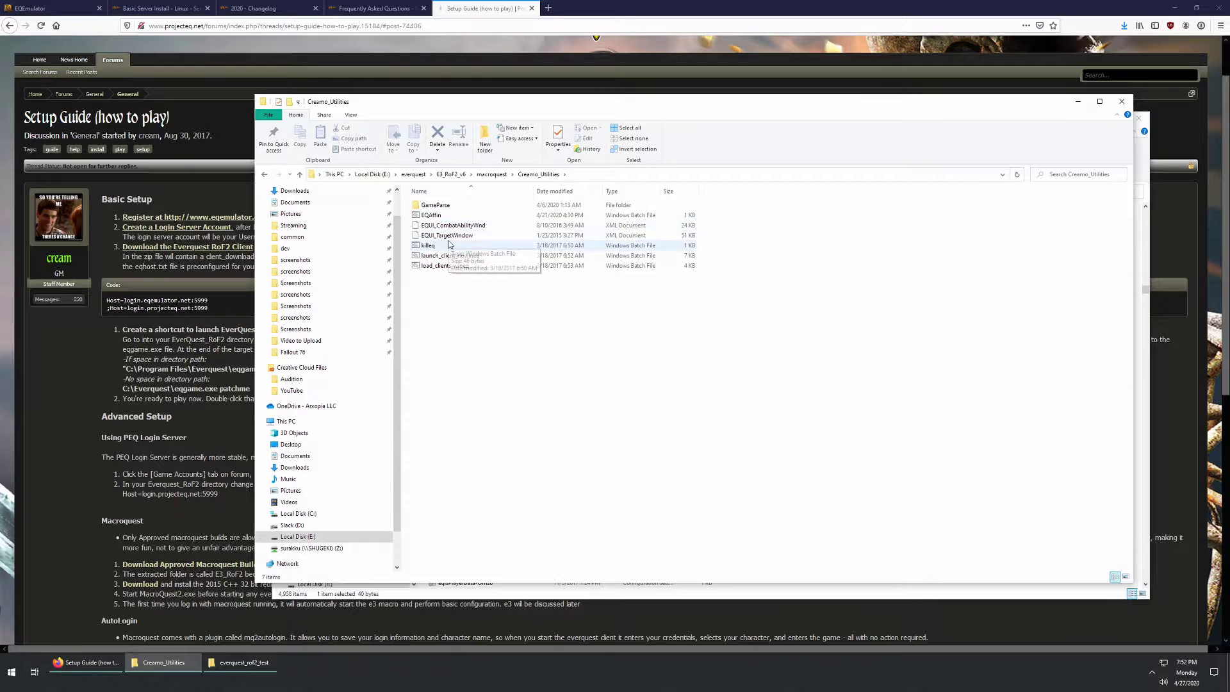
{"action": "left_click", "coordinate": [264, 175]}
{"action": "left_click", "coordinate": [264, 174]}
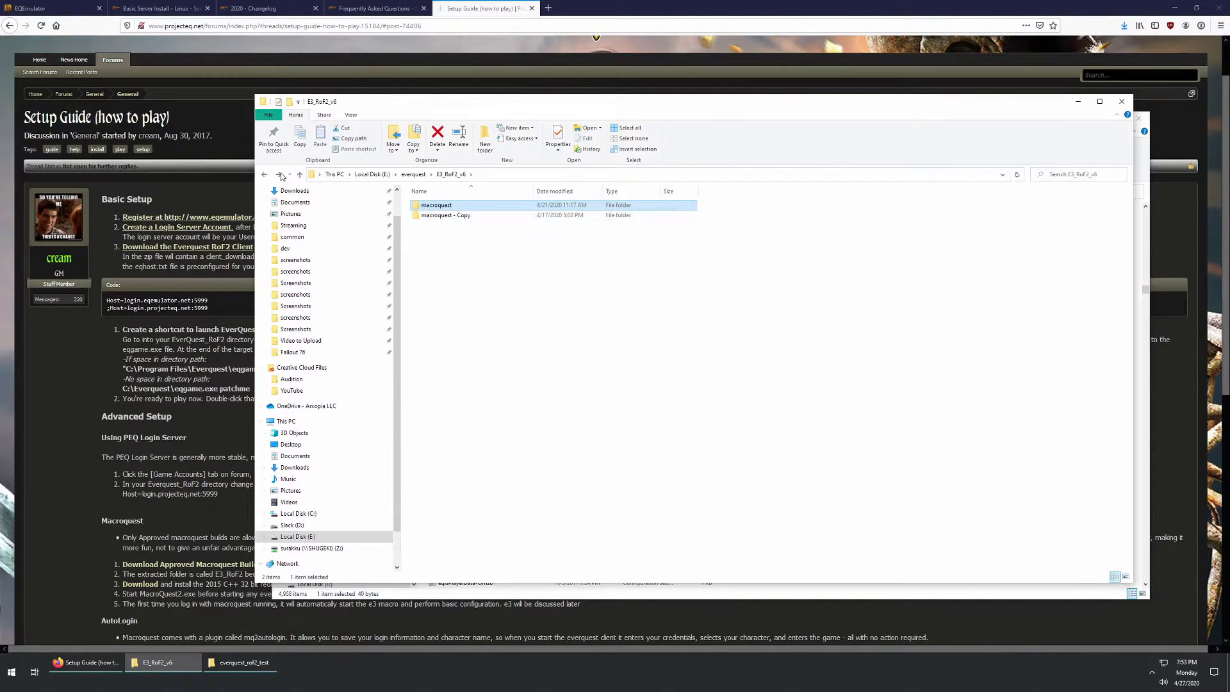
{"action": "left_click", "coordinate": [265, 174]}
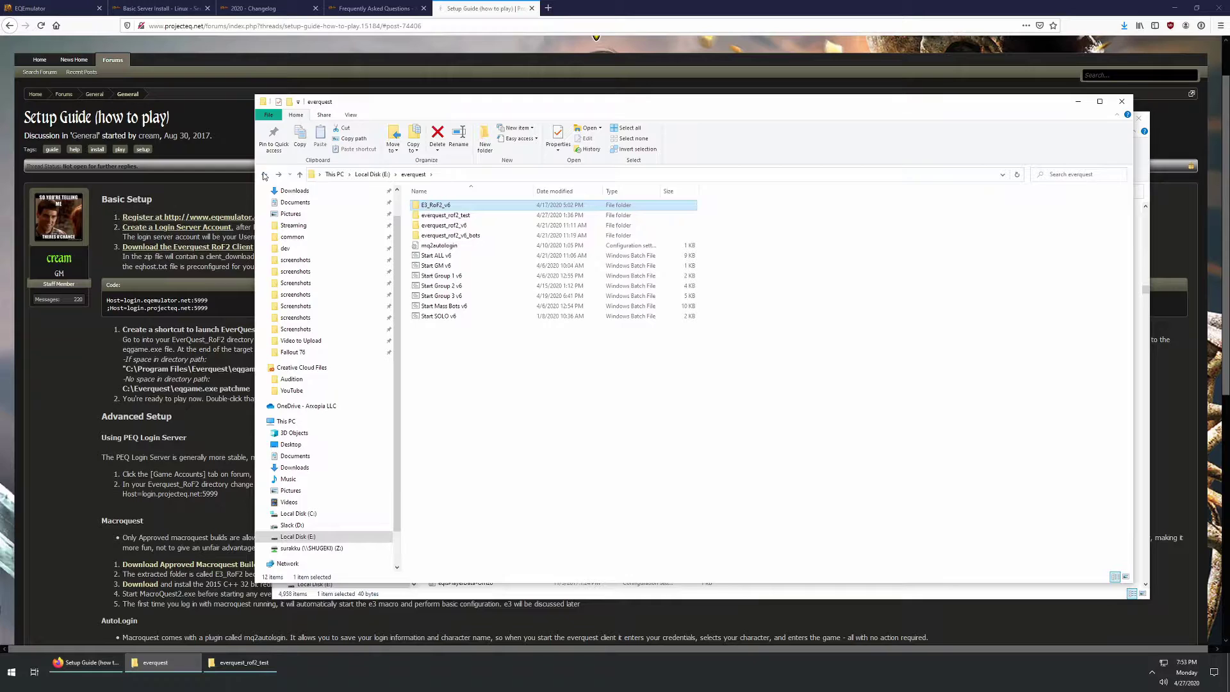
{"action": "right_click", "coordinate": [447, 265]}
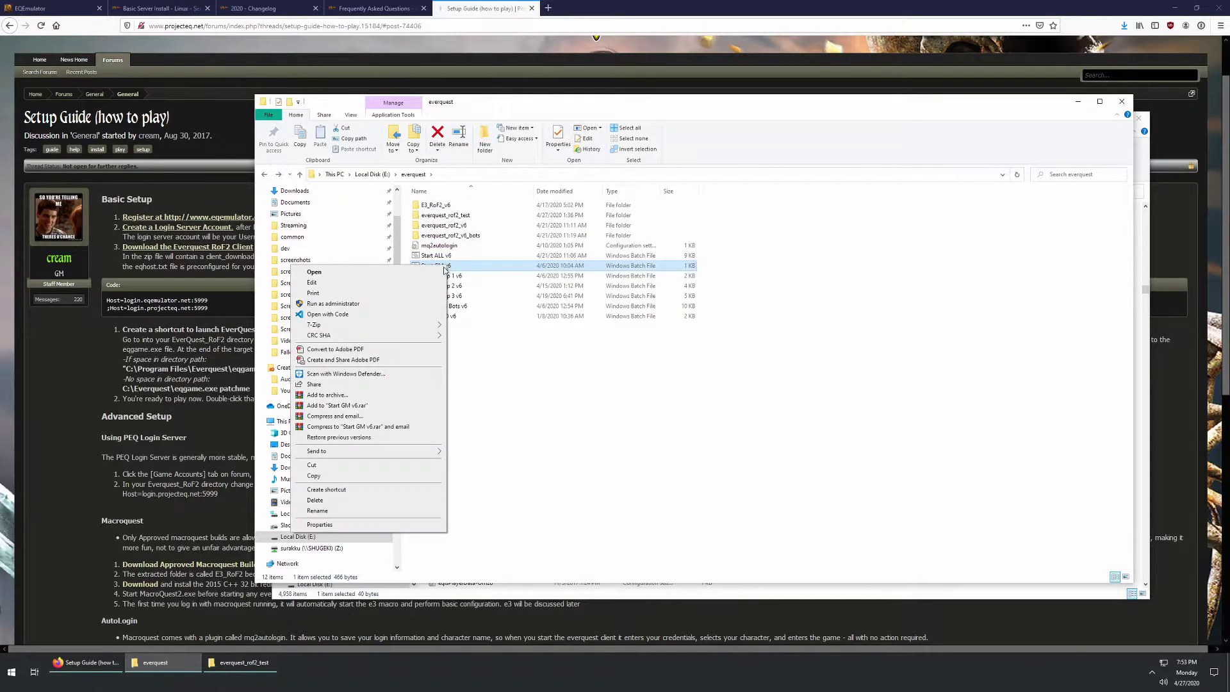
Step: Open Start GM v6 in Notepad and widen it to show the full tasklist line
{"action": "left_click", "coordinate": [374, 284]}
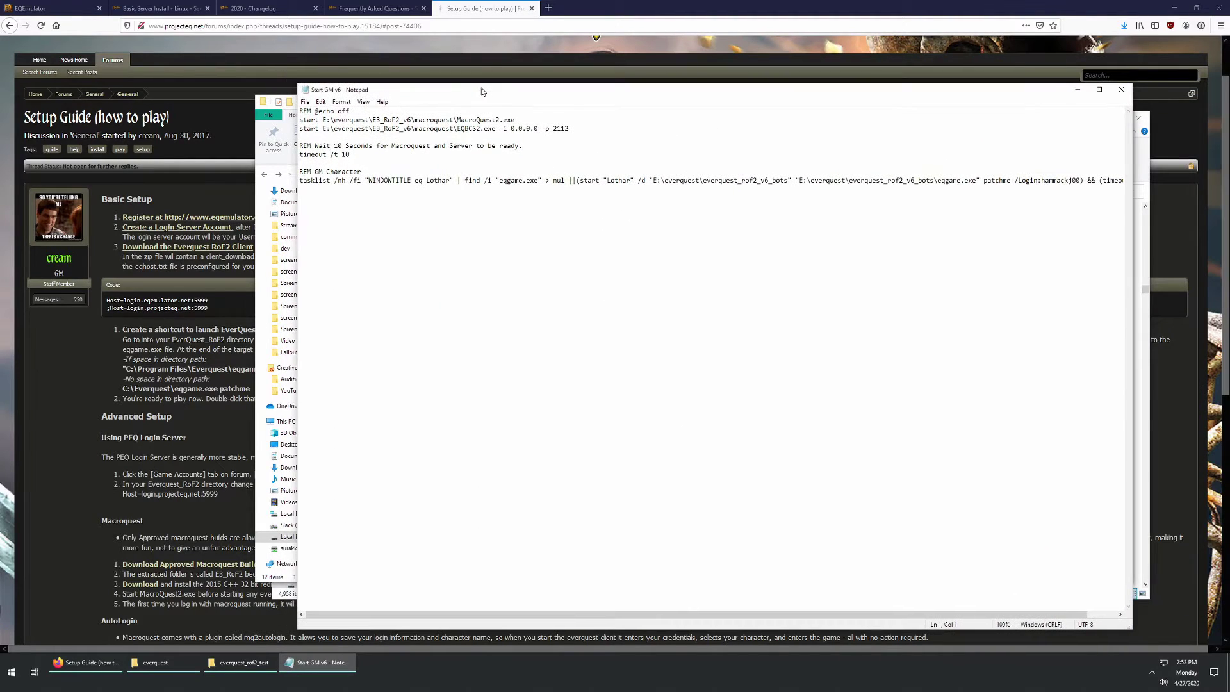
{"action": "left_click_drag", "start_coordinate": [298, 185], "coordinate": [35, 180]}
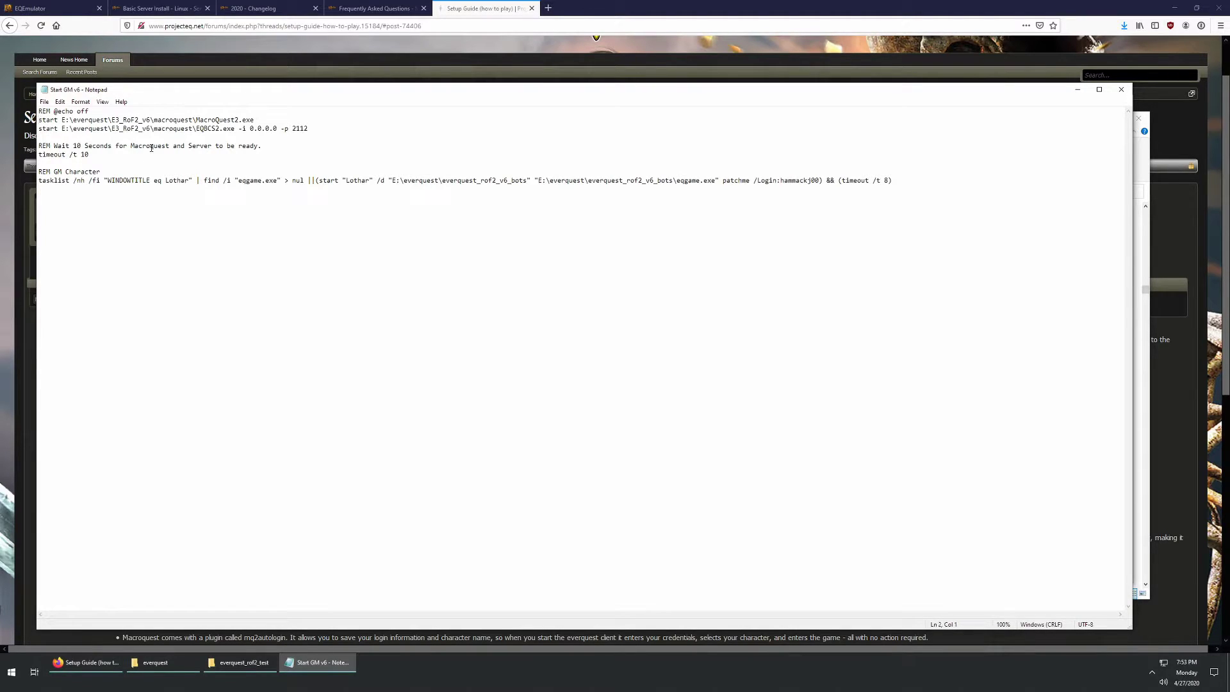
{"action": "type", "text": "REM"}
{"action": "key", "text": "BackSpace"}
{"action": "key", "text": "BackSpace"}
{"action": "key", "text": "BackSpace"}
{"action": "left_click_drag", "start_coordinate": [256, 121], "coordinate": [196, 120]}
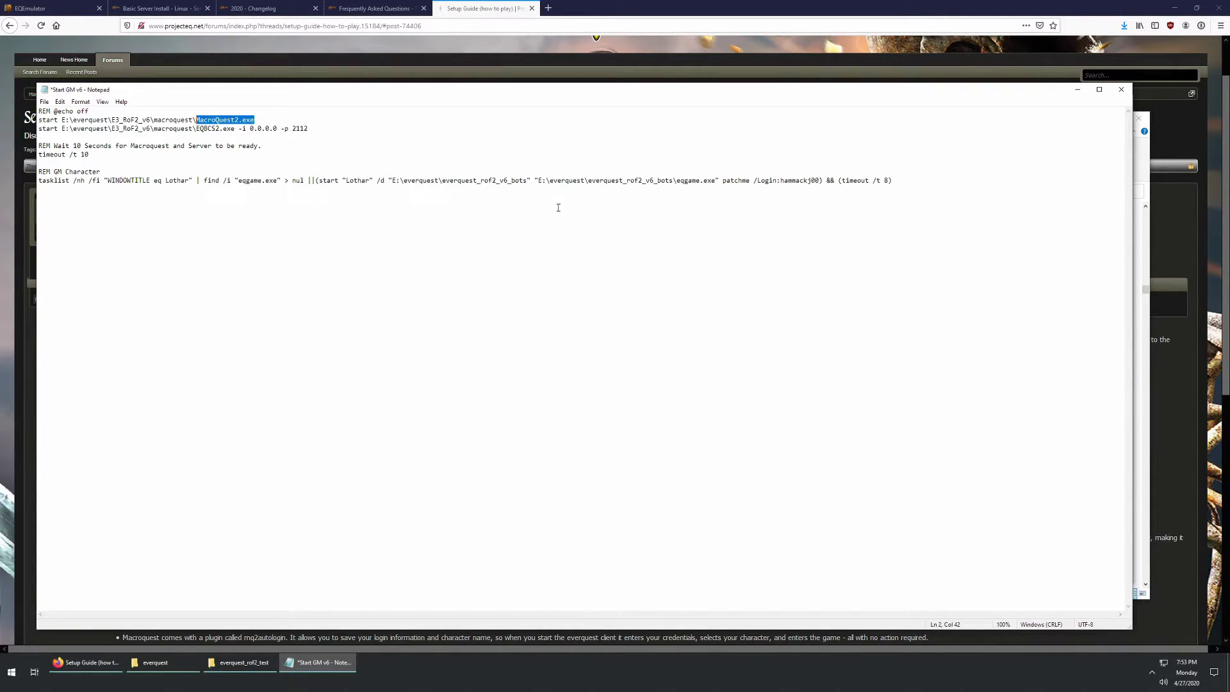
{"action": "left_click_drag", "start_coordinate": [360, 90], "coordinate": [378, 242]}
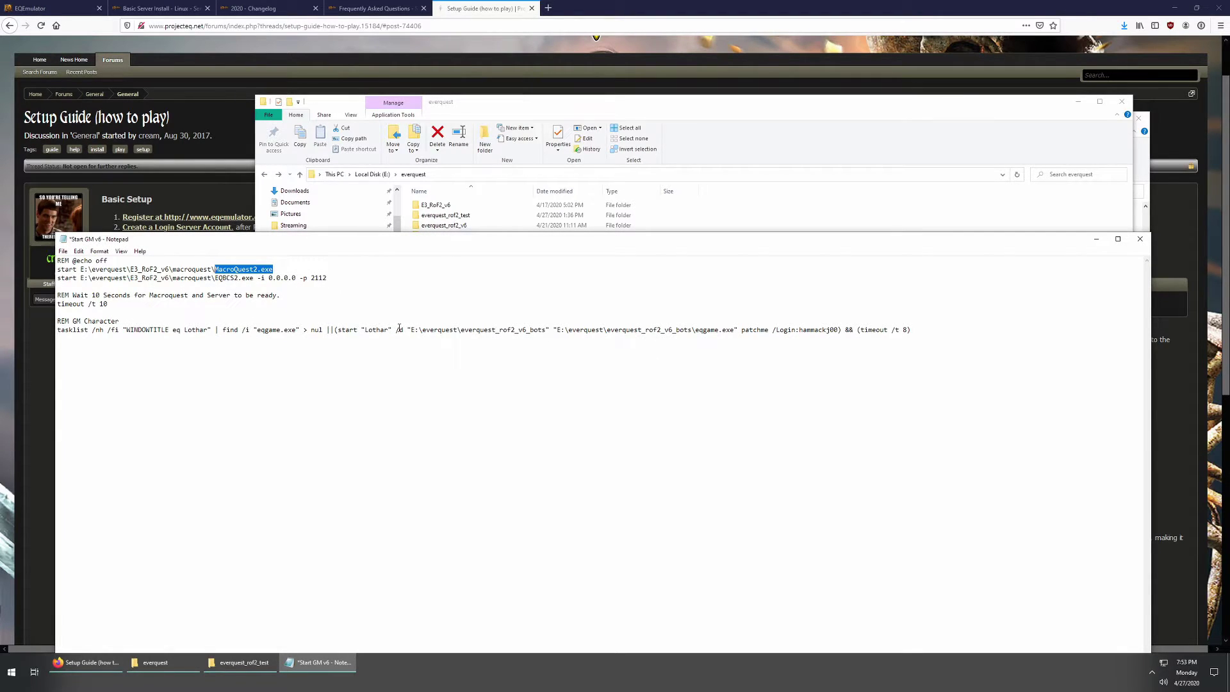
Step: Replace 'bots' with 'test' in both quoted tasklist paths and begin Save As
{"action": "left_click", "coordinate": [546, 330]}
{"action": "key", "text": "BackSpace"}
{"action": "key", "text": "BackSpace"}
{"action": "key", "text": "BackSpace"}
{"action": "key", "text": "BackSpace"}
{"action": "type", "text": "test"}
{"action": "key", "text": "BackSpace"}
{"action": "key", "text": "BackSpace"}
{"action": "key", "text": "BackSpace"}
{"action": "key", "text": "BackSpace"}
{"action": "type", "text": "test"}
{"action": "left_click_drag", "start_coordinate": [301, 245], "coordinate": [305, 186]}
{"action": "left_click", "coordinate": [68, 192]}
{"action": "left_click", "coordinate": [89, 245]}
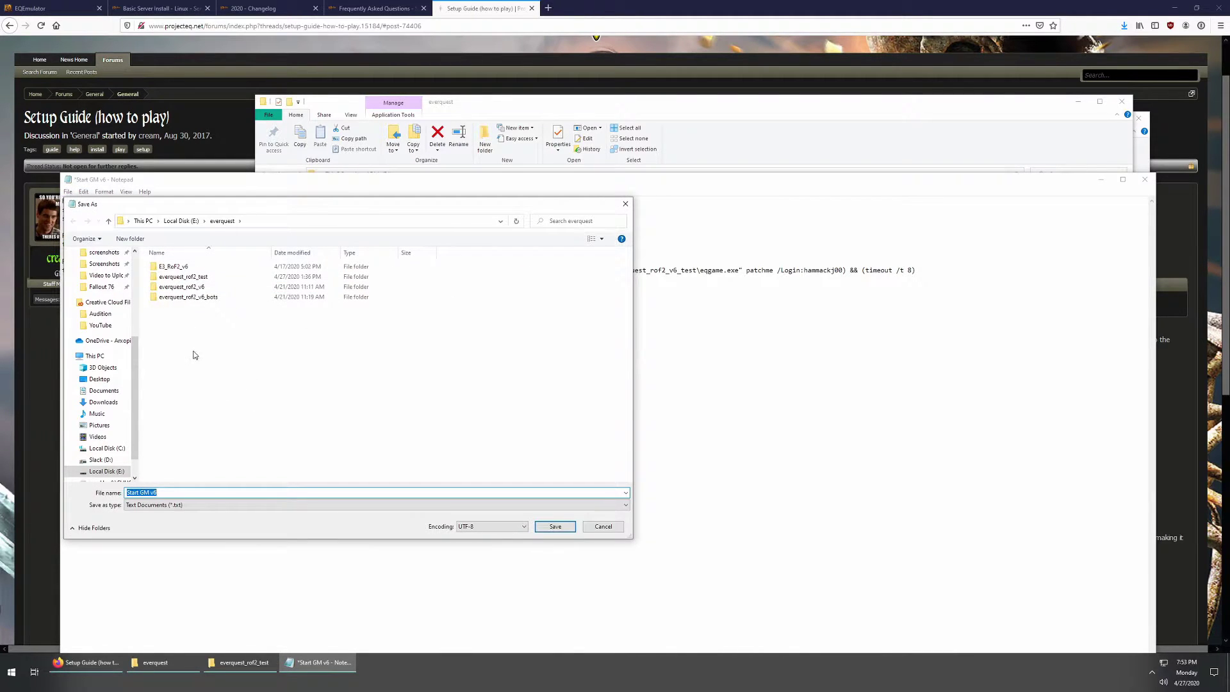
Step: Save the edited script under the name 'Start GM test'
{"action": "left_click", "coordinate": [210, 494]}
{"action": "key", "text": "BackSpace"}
{"action": "key", "text": "BackSpace"}
{"action": "type", "text": "test"}
{"action": "left_click", "coordinate": [552, 526]}
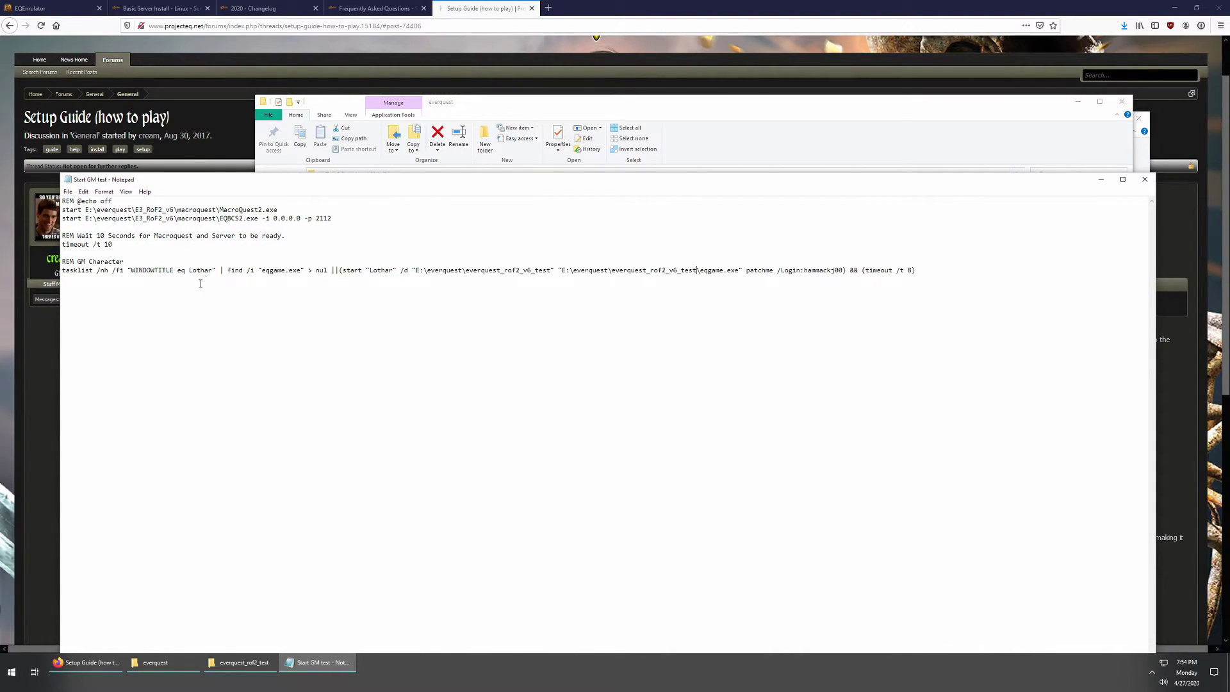
Step: Minimize other windows, close Notepad, and bring back the everquest_rof2_test folder
{"action": "mouse_move", "coordinate": [717, 183]}
{"action": "left_mouse_down"}
{"action": "mouse_move", "coordinate": [713, 119]}
{"action": "mouse_move", "coordinate": [718, 186]}
{"action": "left_mouse_up"}
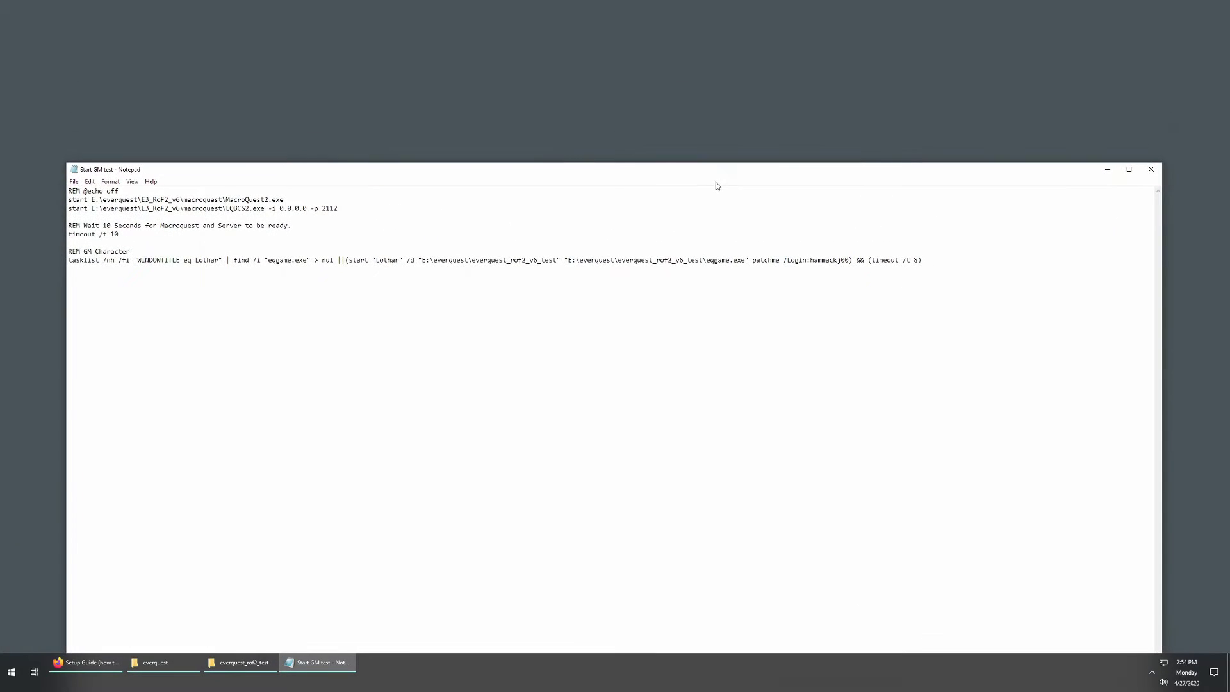
{"action": "left_click", "coordinate": [690, 121]}
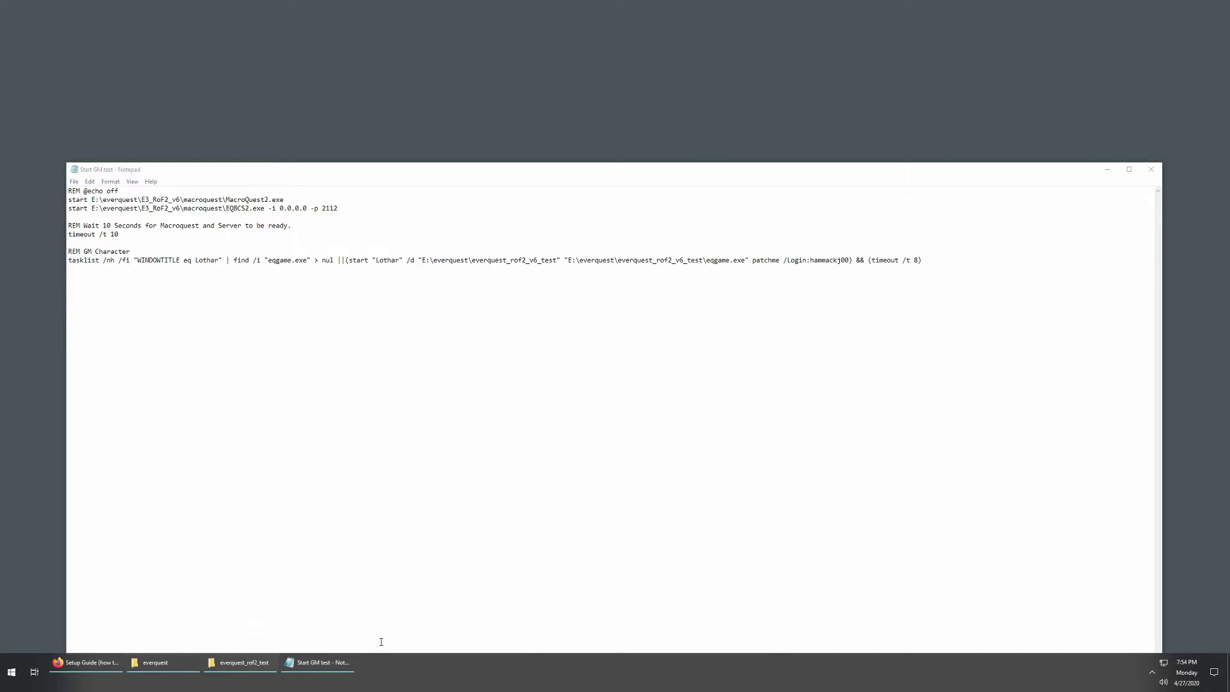
{"action": "left_click", "coordinate": [1156, 169]}
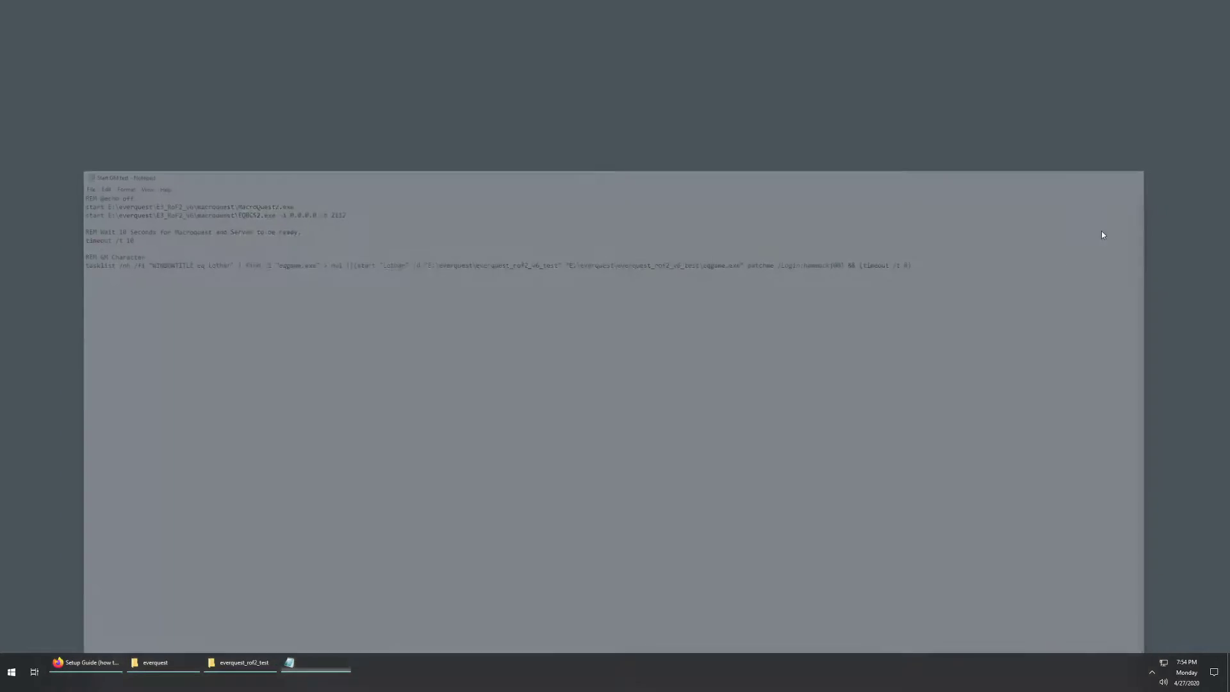
{"action": "left_click", "coordinate": [242, 662]}
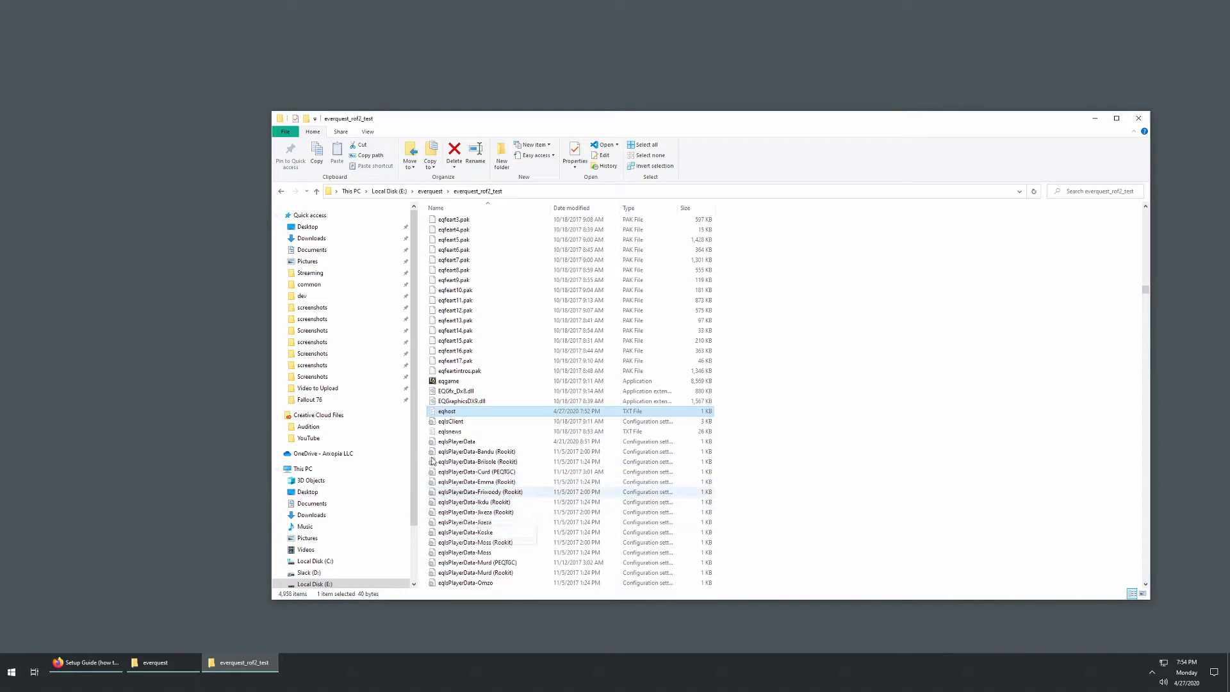
Step: Select Start GM test in the everquest folder and try renaming it, leaving the name unchanged
{"action": "left_click", "coordinate": [156, 662]}
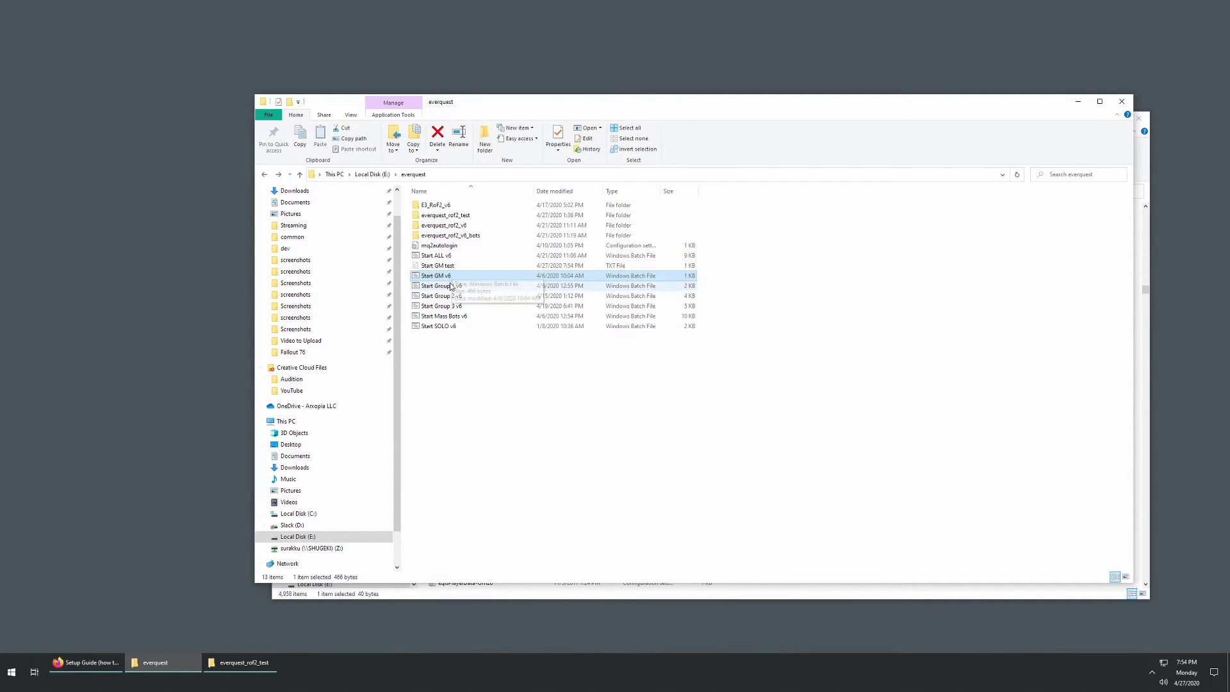
{"action": "left_click", "coordinate": [448, 267]}
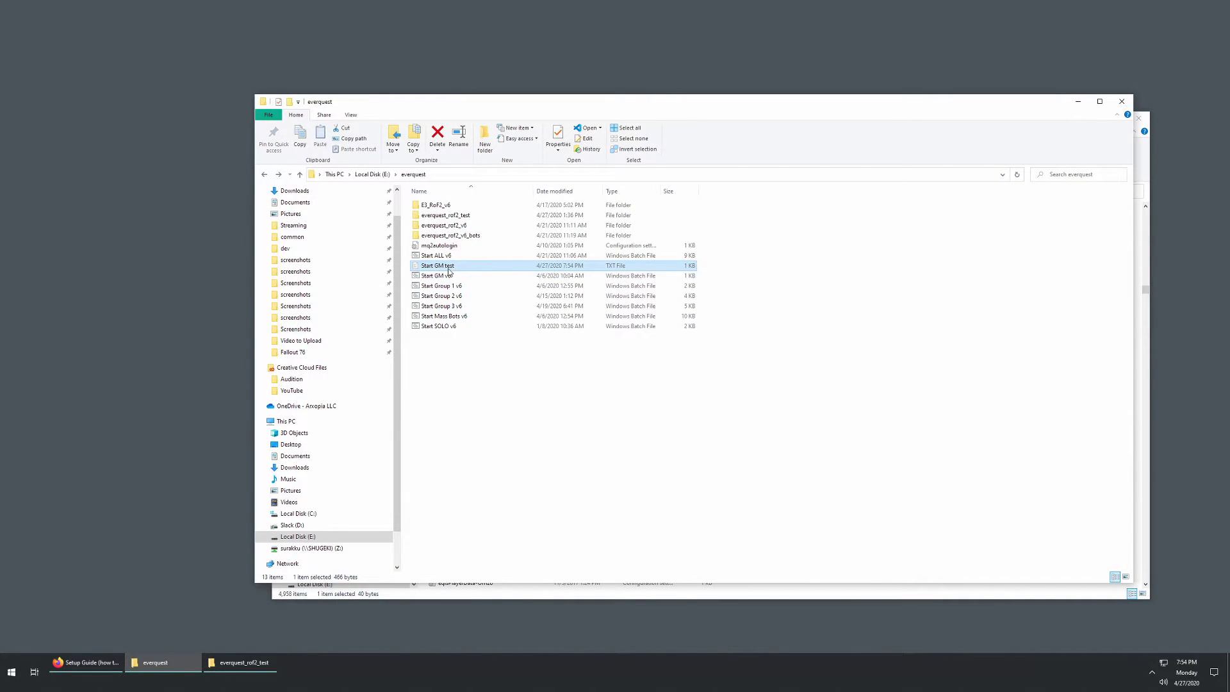
{"action": "left_click", "coordinate": [448, 267]}
{"action": "left_click", "coordinate": [450, 266]}
{"action": "left_click", "coordinate": [429, 389]}
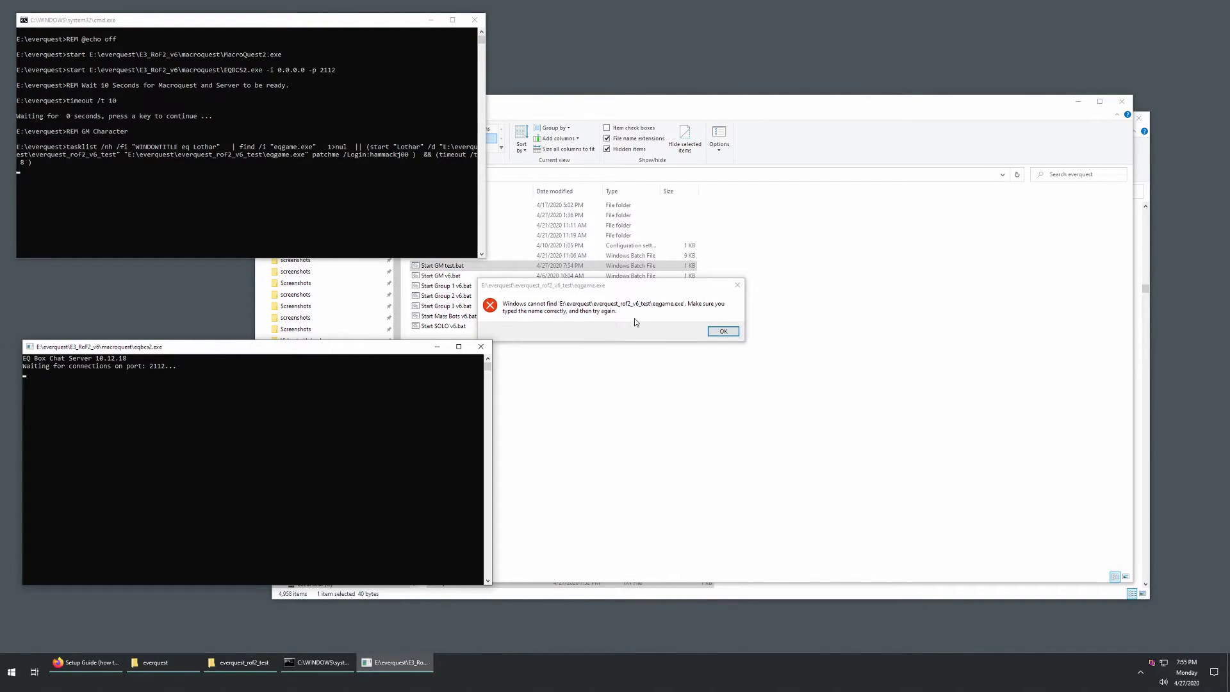
Step: Dismiss the missing eqgame.exe error, move the chat server console aside, and select Start GM test.bat
{"action": "left_click", "coordinate": [723, 331]}
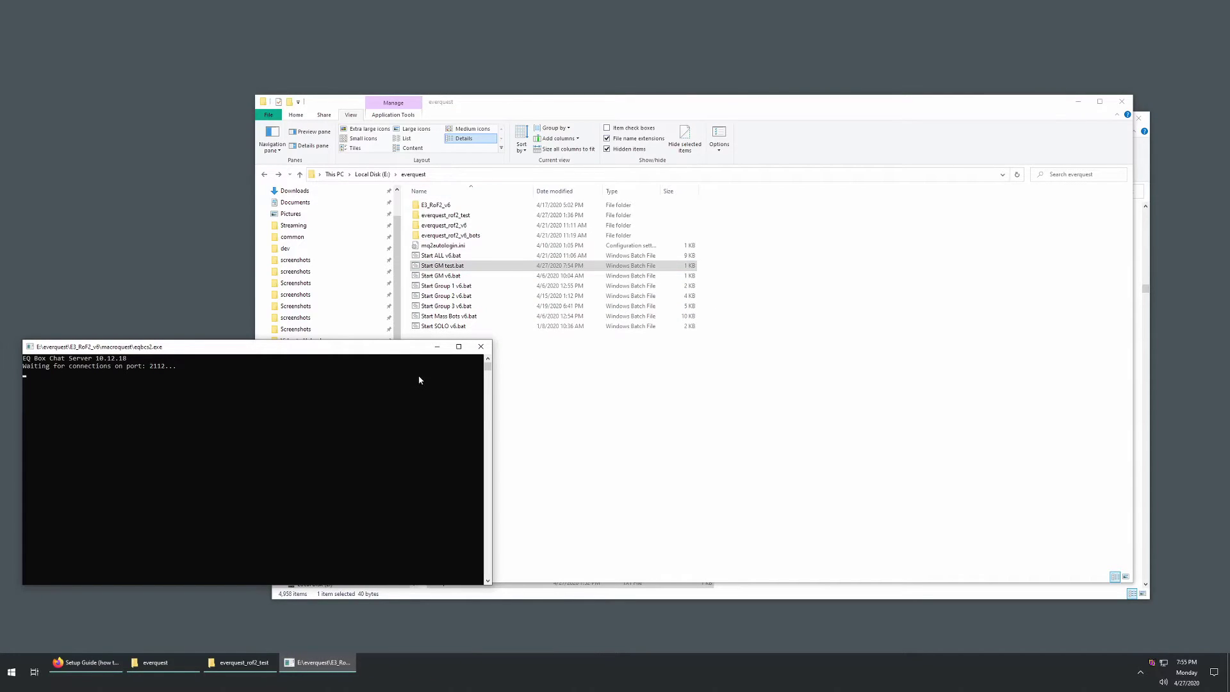
{"action": "left_click_drag", "start_coordinate": [369, 352], "coordinate": [389, 396]}
{"action": "left_click", "coordinate": [460, 266]}
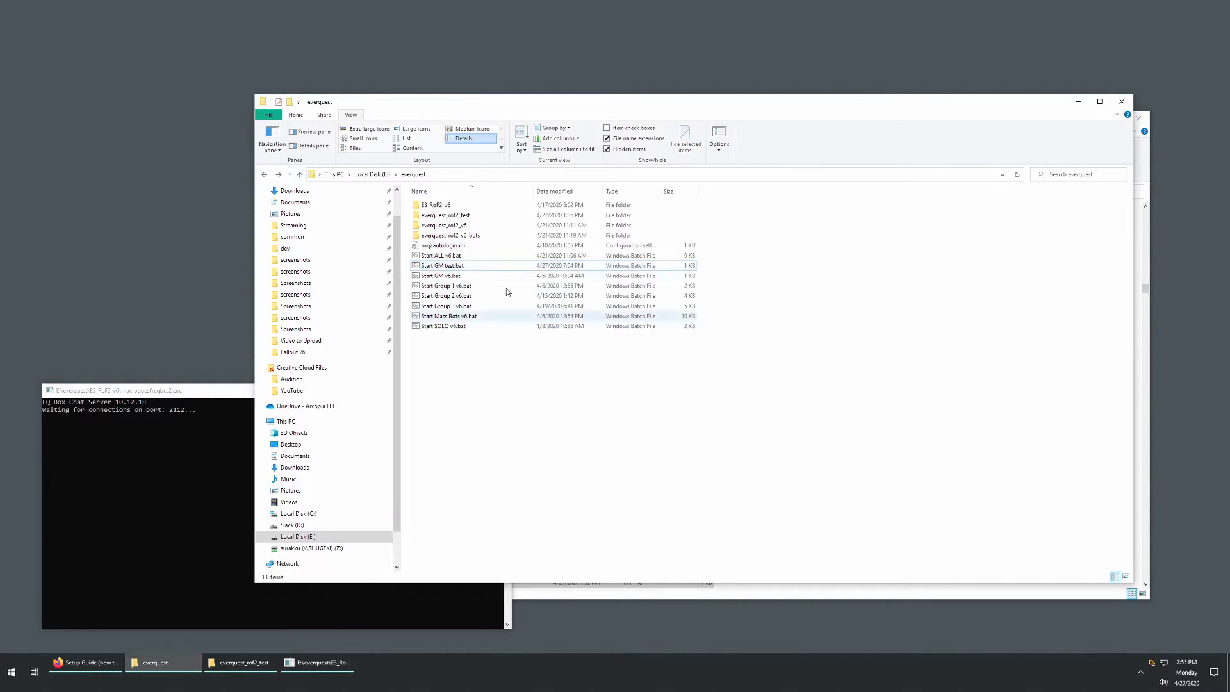
Step: Open Start GM test.bat in VS Code, delete '_v6' from both paths, save, and relaunch it
{"action": "right_click", "coordinate": [463, 268]}
{"action": "left_click", "coordinate": [379, 318]}
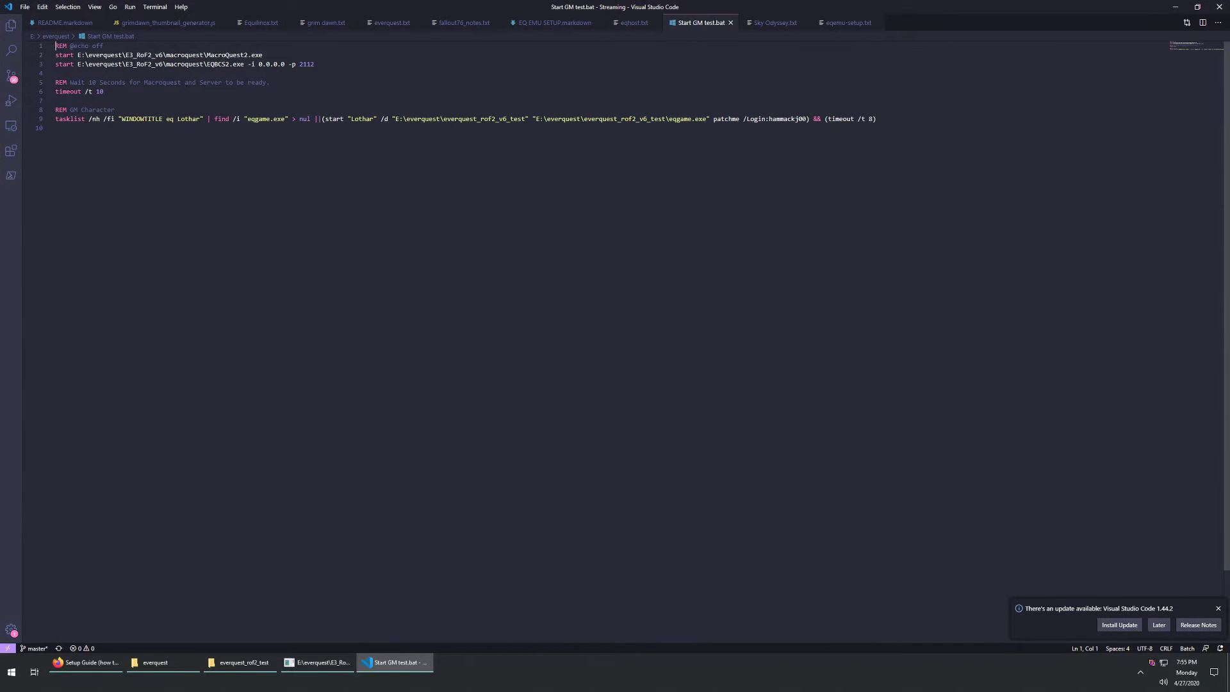
{"action": "left_click", "coordinate": [505, 119]}
{"action": "key", "text": "BackSpace"}
{"action": "key", "text": "BackSpace"}
{"action": "key", "text": "BackSpace"}
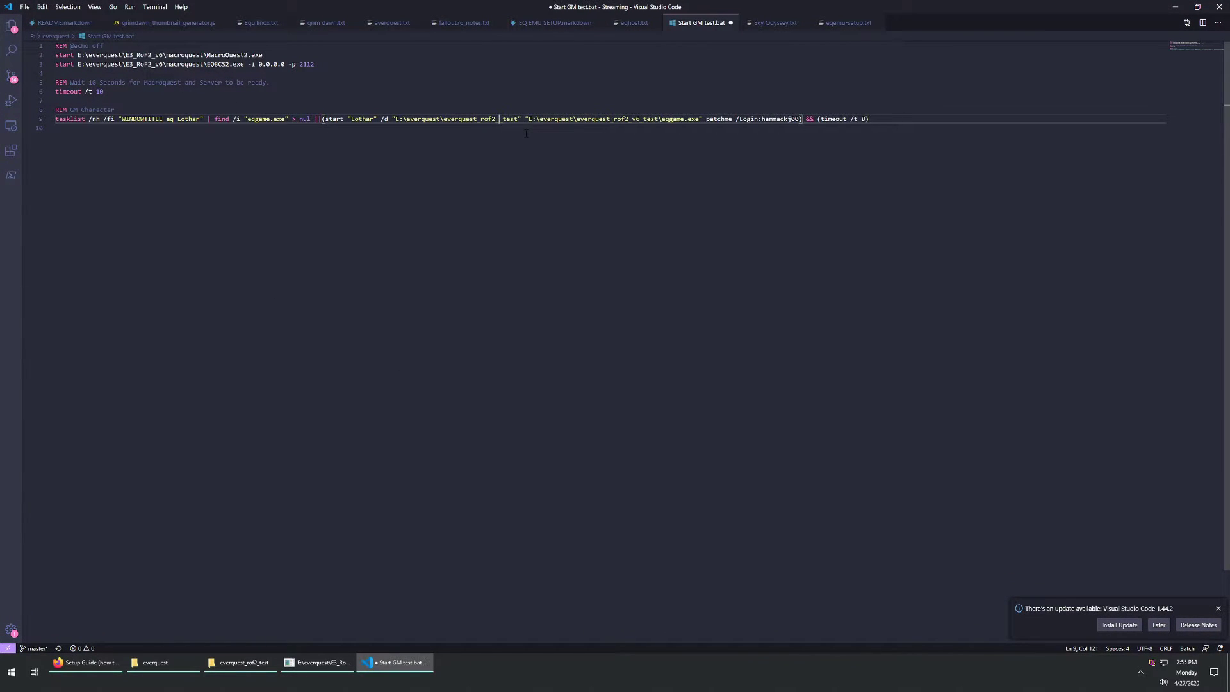
{"action": "left_click", "coordinate": [637, 119]}
{"action": "key", "text": "BackSpace"}
{"action": "key", "text": "BackSpace"}
{"action": "key", "text": "BackSpace"}
{"action": "key", "text": "ctrl+s"}
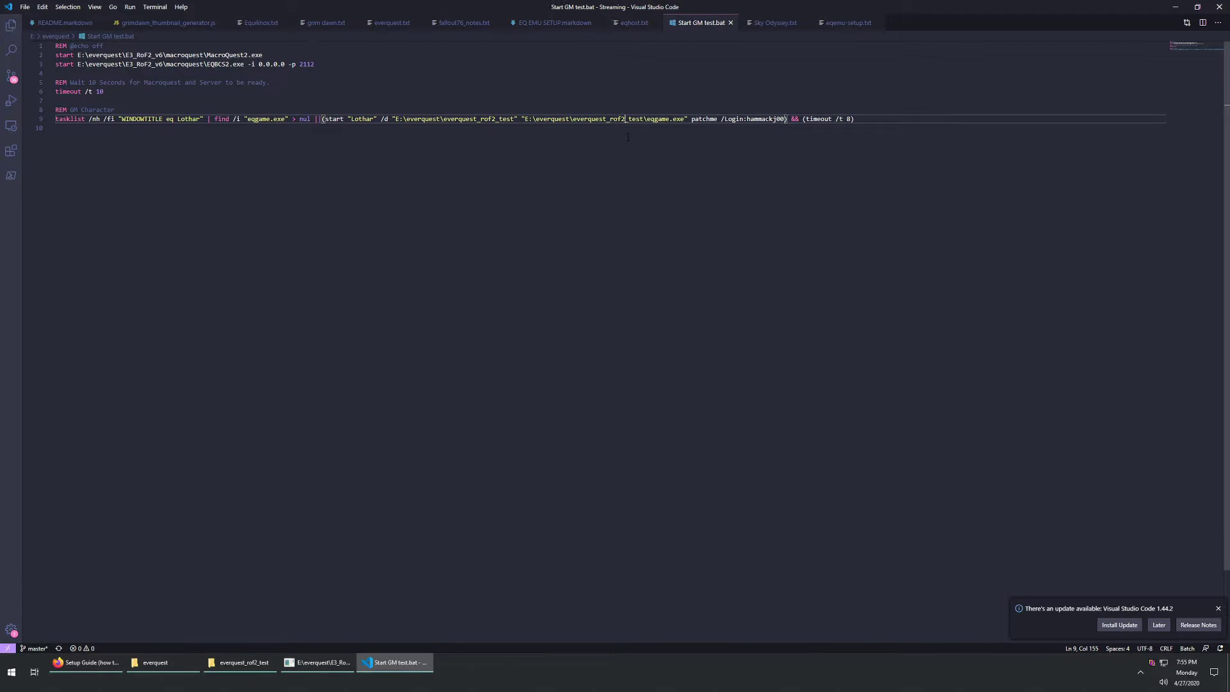
{"action": "left_click", "coordinate": [1175, 6]}
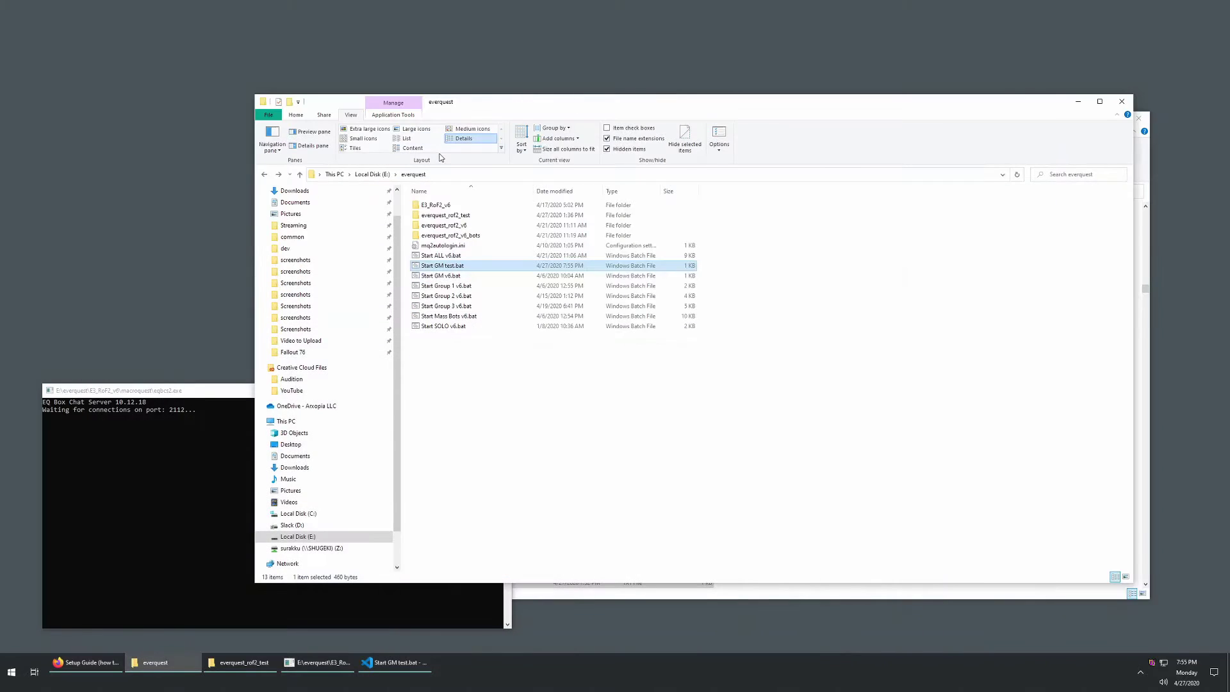
{"action": "double_click", "coordinate": [462, 266]}
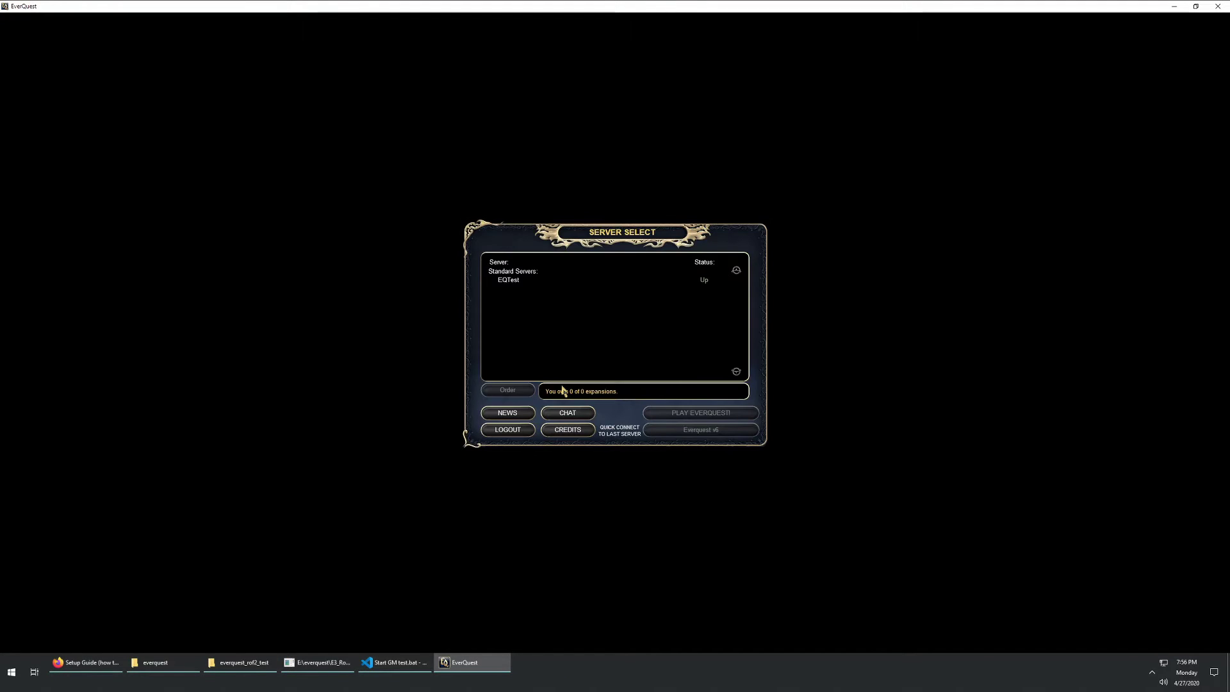
Step: Select the EQTest server on Server Select and join it with PLAY EVERQUEST!
{"action": "left_click", "coordinate": [512, 282]}
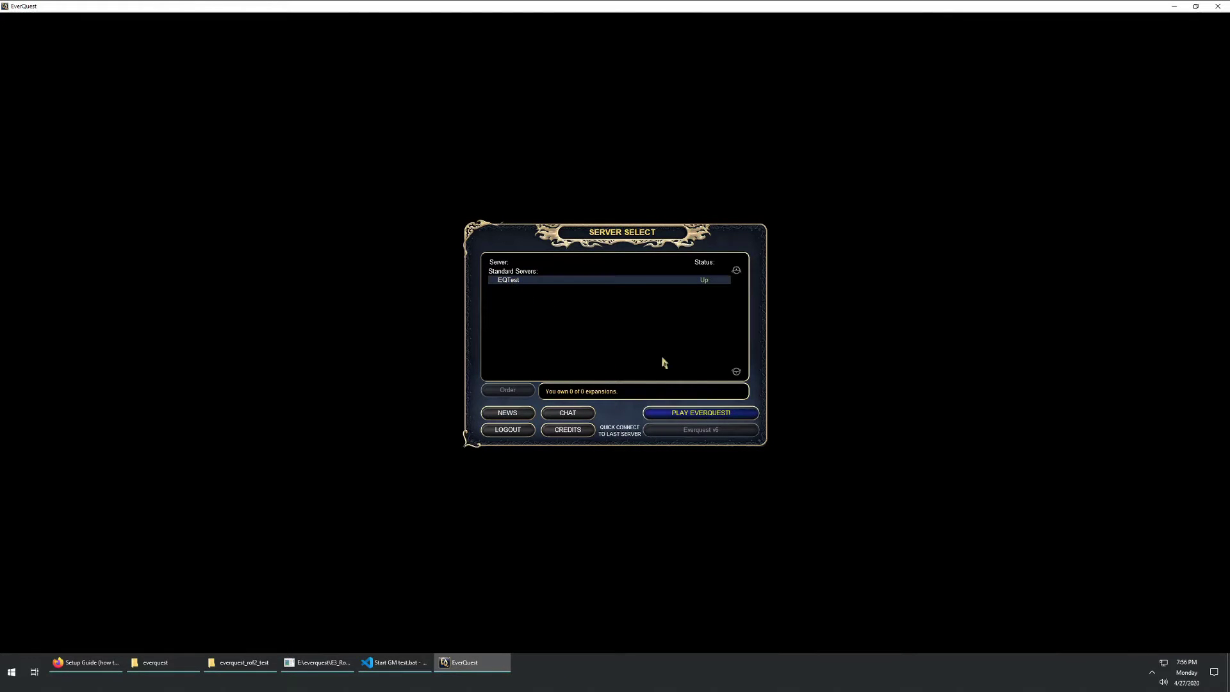
{"action": "left_click", "coordinate": [667, 415]}
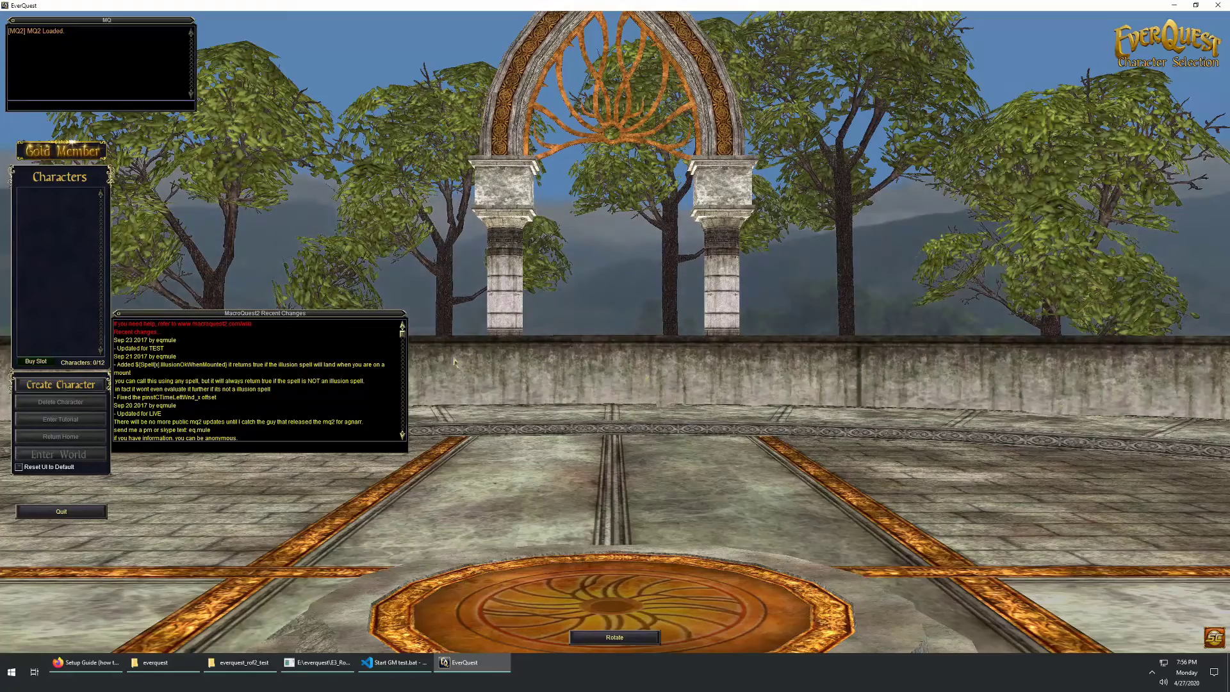
Step: Create a male Halfling Warrior named Lothar and enter the world with him
{"action": "left_click", "coordinate": [78, 387]}
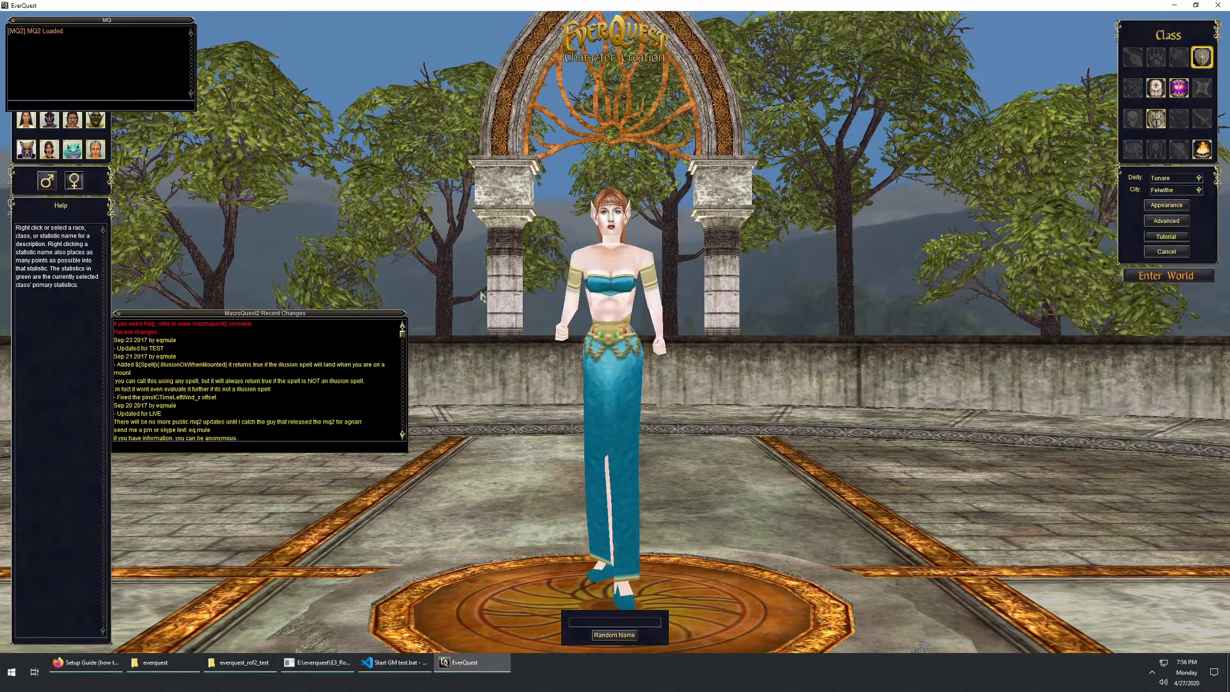
{"action": "left_click_drag", "start_coordinate": [113, 23], "coordinate": [326, 498]}
{"action": "left_click", "coordinate": [73, 88]}
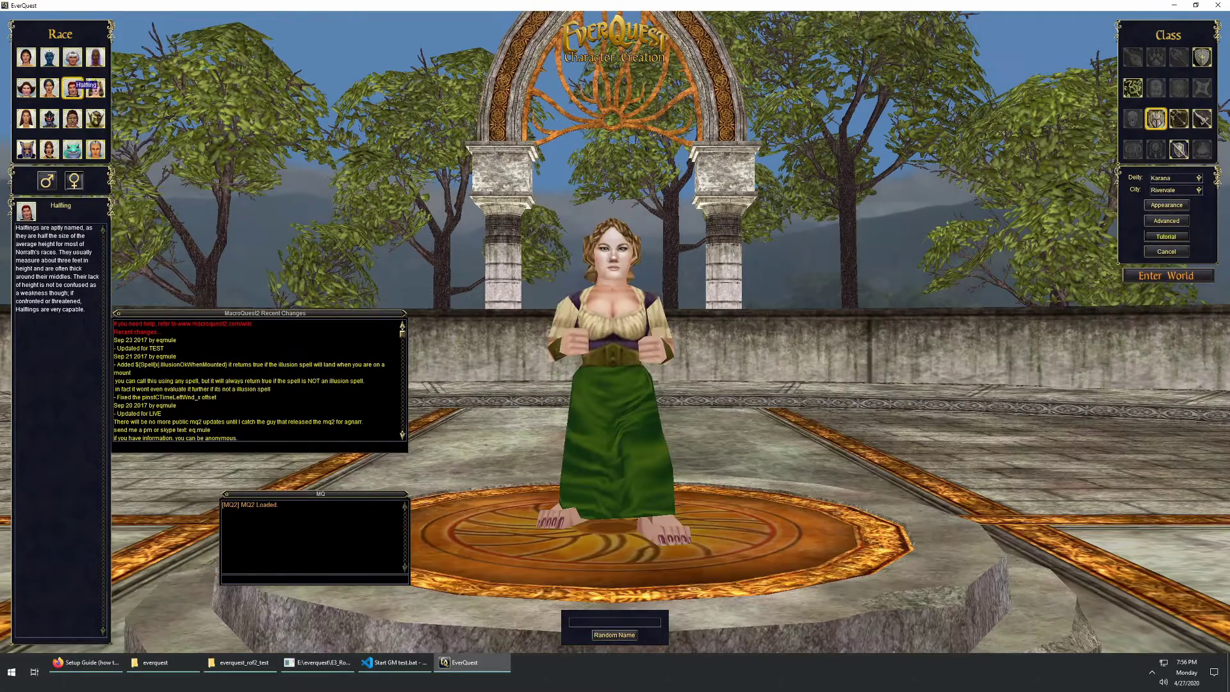
{"action": "left_click", "coordinate": [47, 182]}
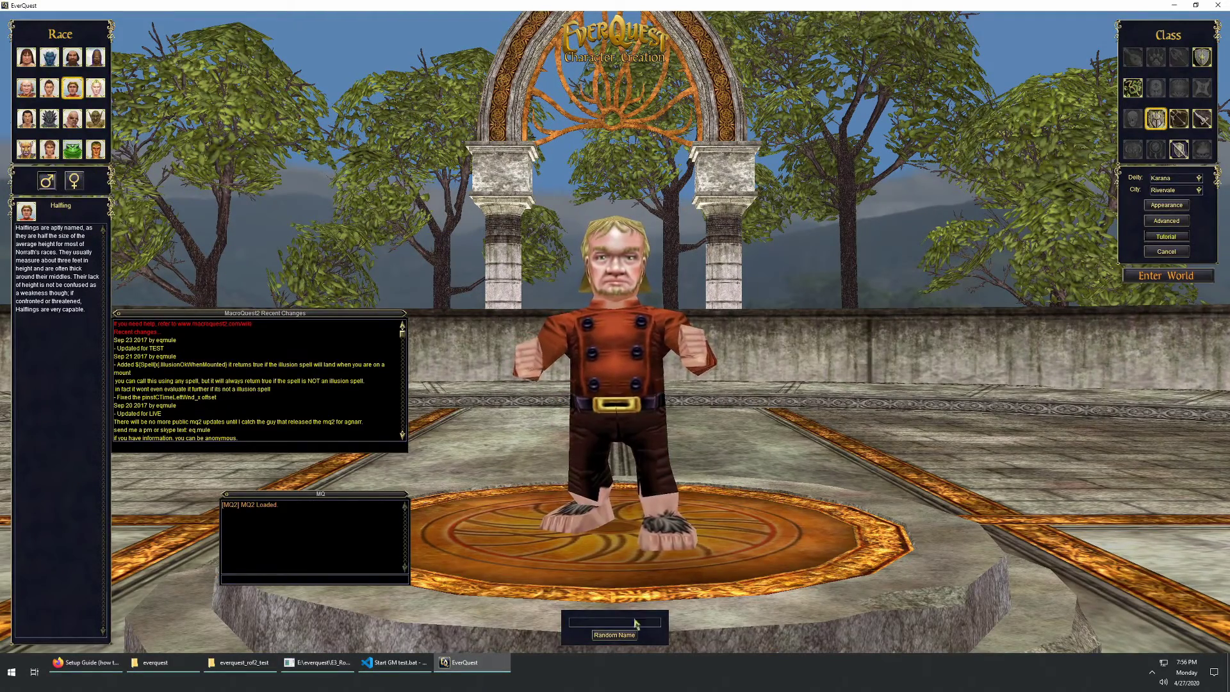
{"action": "left_click", "coordinate": [591, 623]}
{"action": "type", "text": "Lothar"}
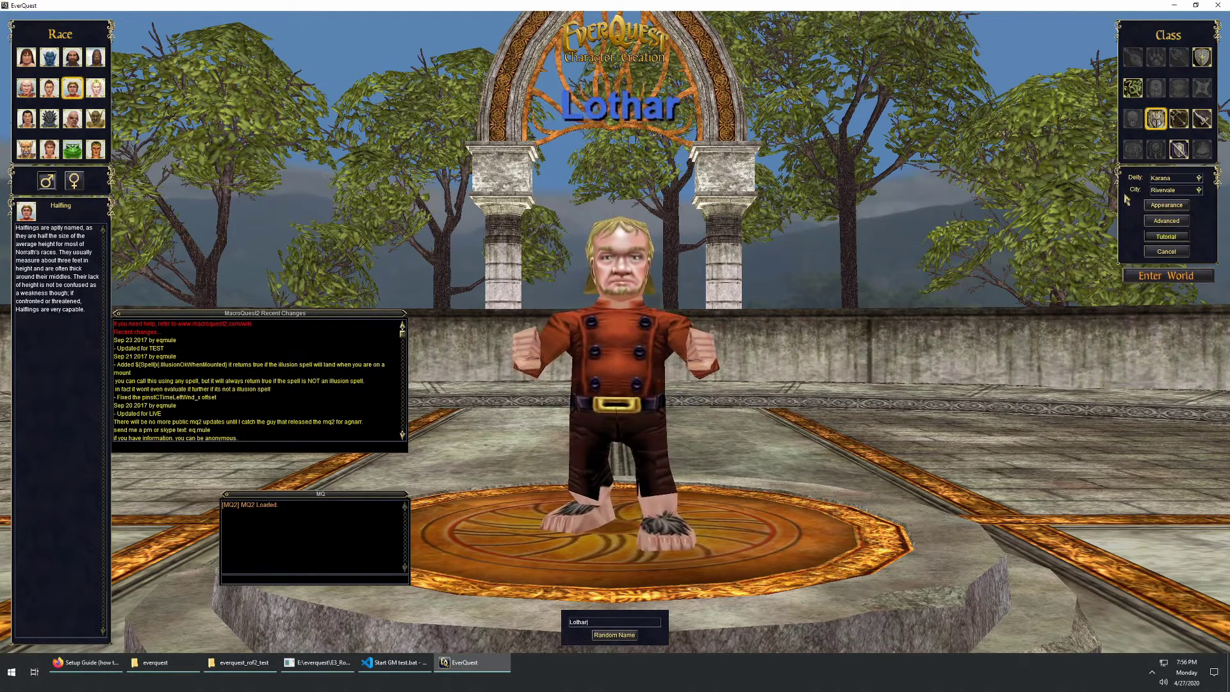
{"action": "left_click", "coordinate": [1179, 149]}
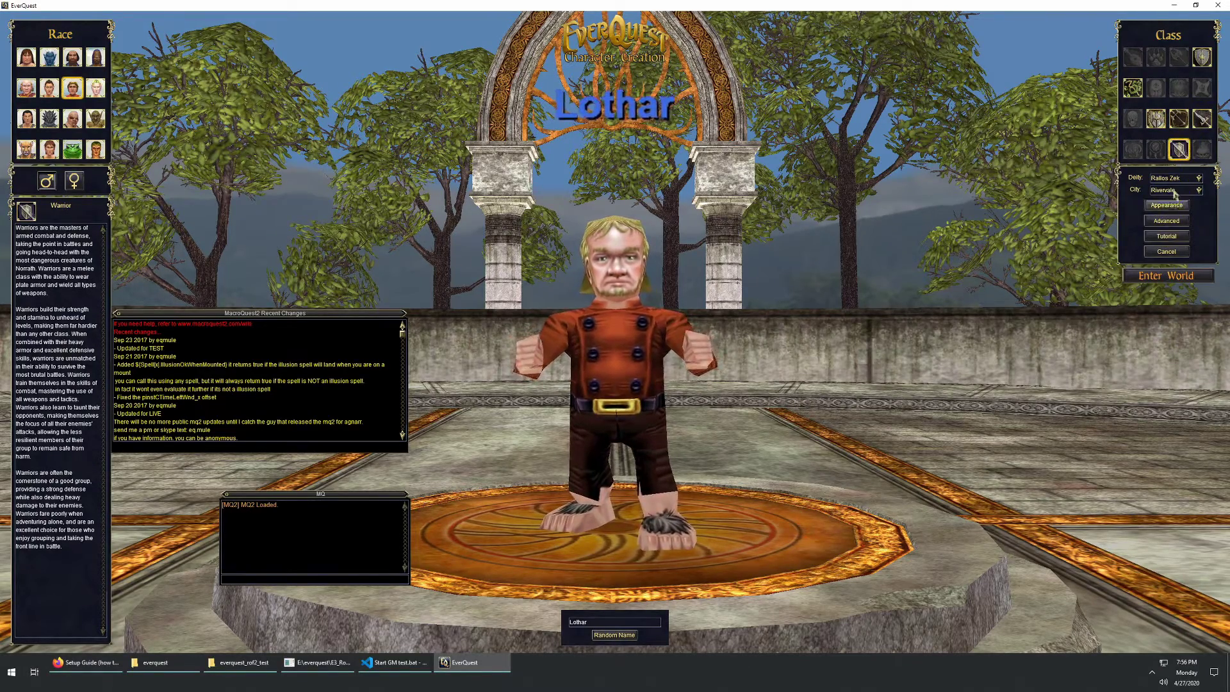
{"action": "left_click", "coordinate": [1166, 275]}
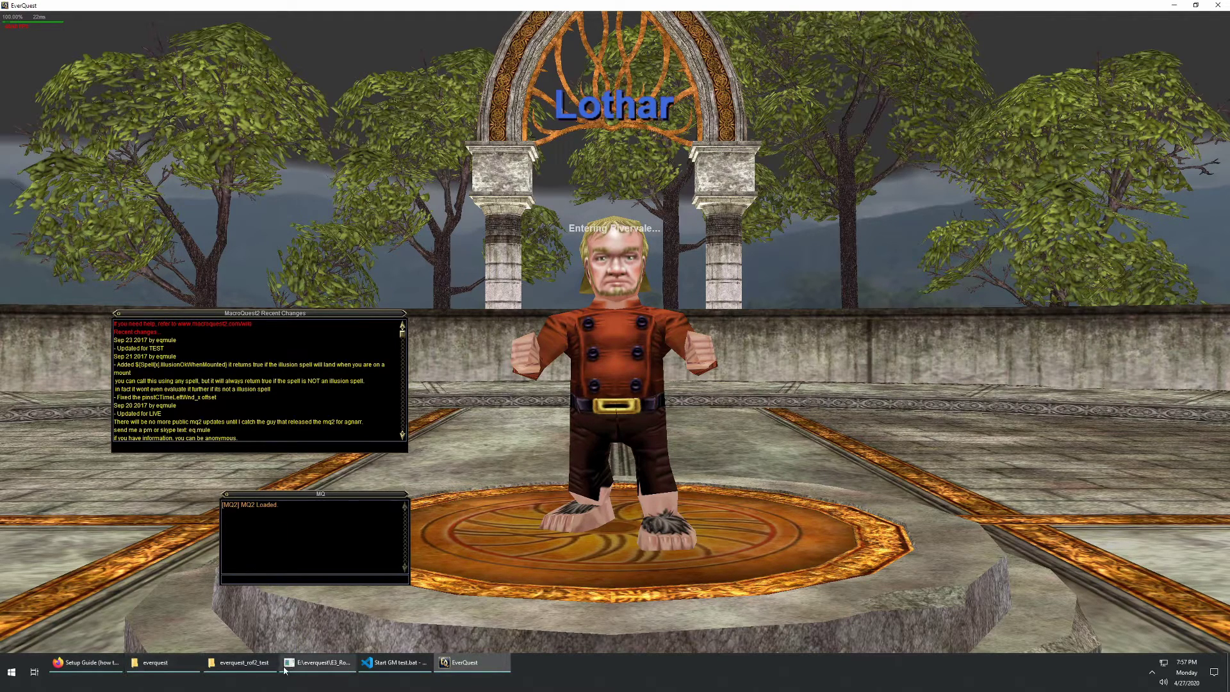
Step: Close the eqbcs2 chat server console and minimize the everquest folder window
{"action": "left_click", "coordinate": [180, 664]}
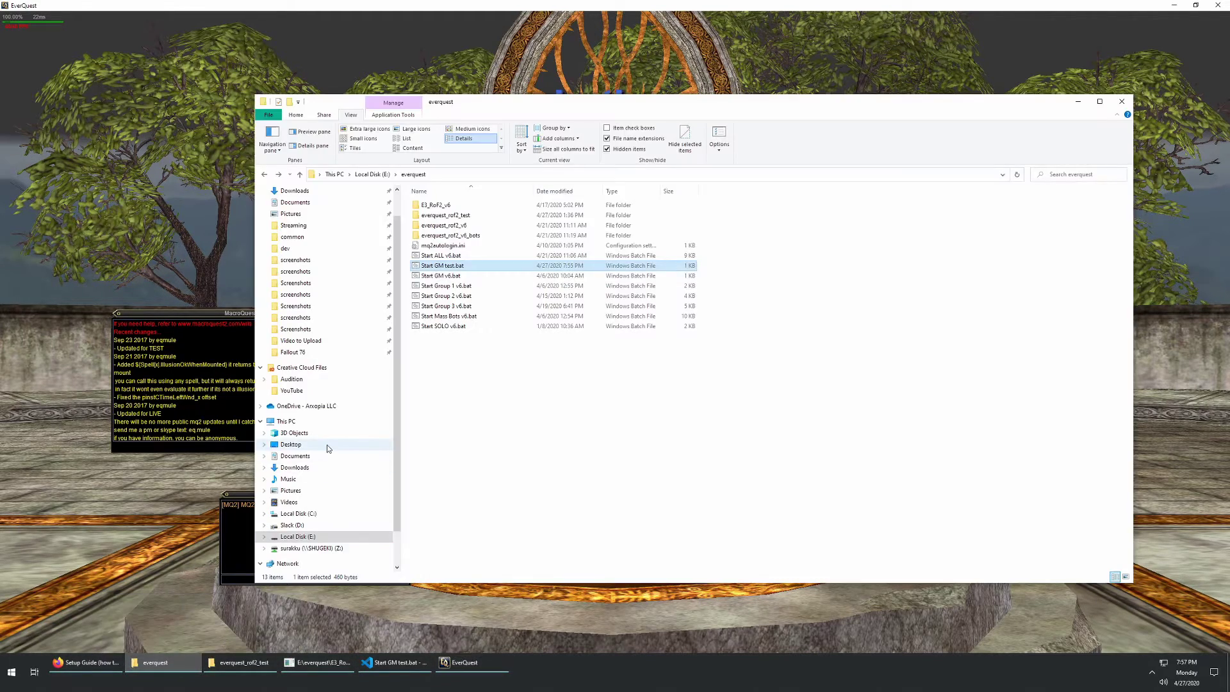
{"action": "left_click", "coordinate": [455, 277]}
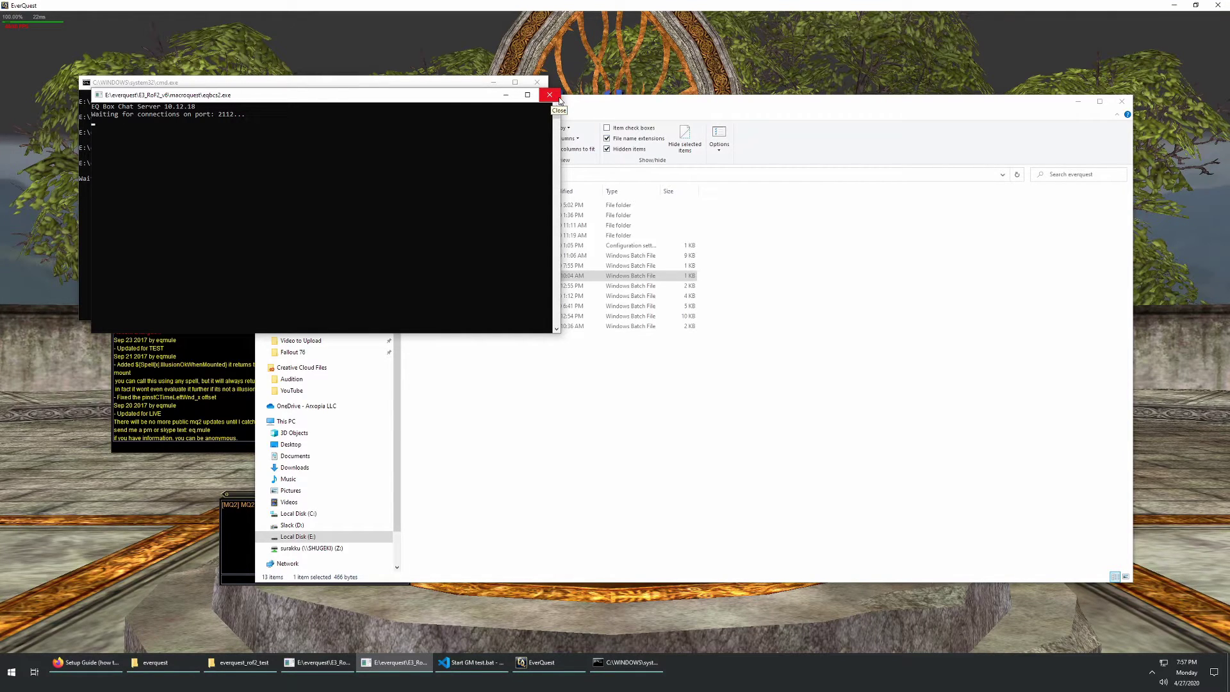
{"action": "left_click_drag", "start_coordinate": [464, 97], "coordinate": [412, 204]}
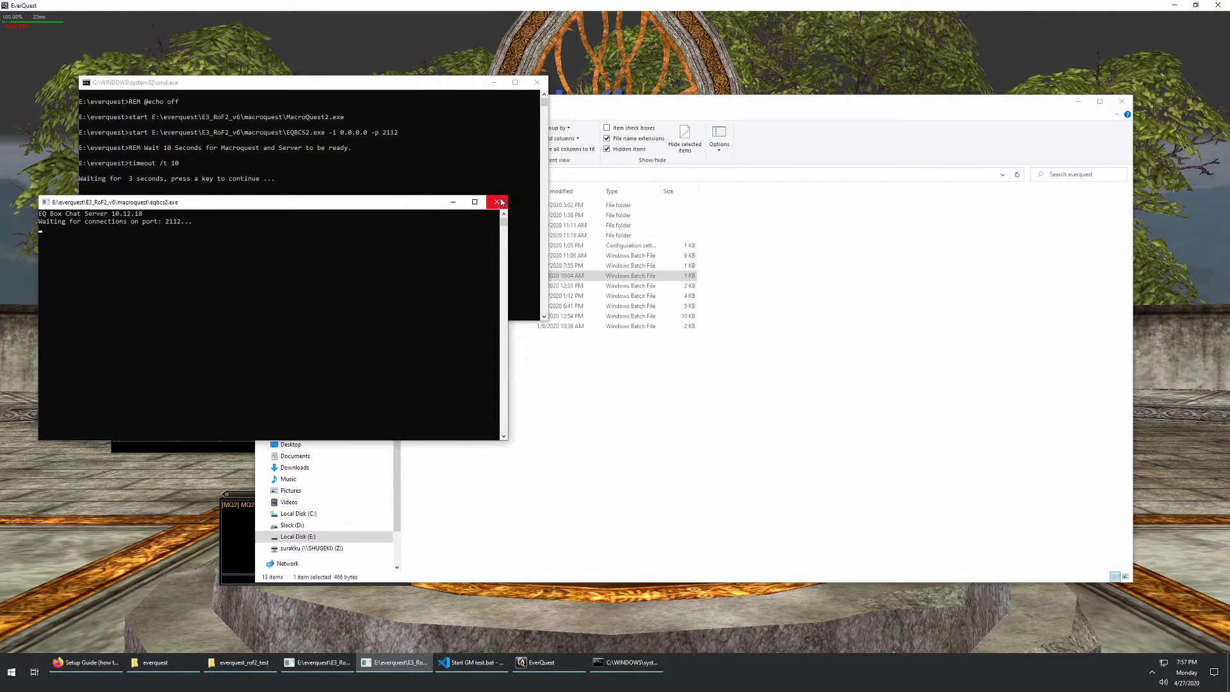
{"action": "left_click", "coordinate": [498, 202]}
{"action": "left_click_drag", "start_coordinate": [371, 84], "coordinate": [354, 149]}
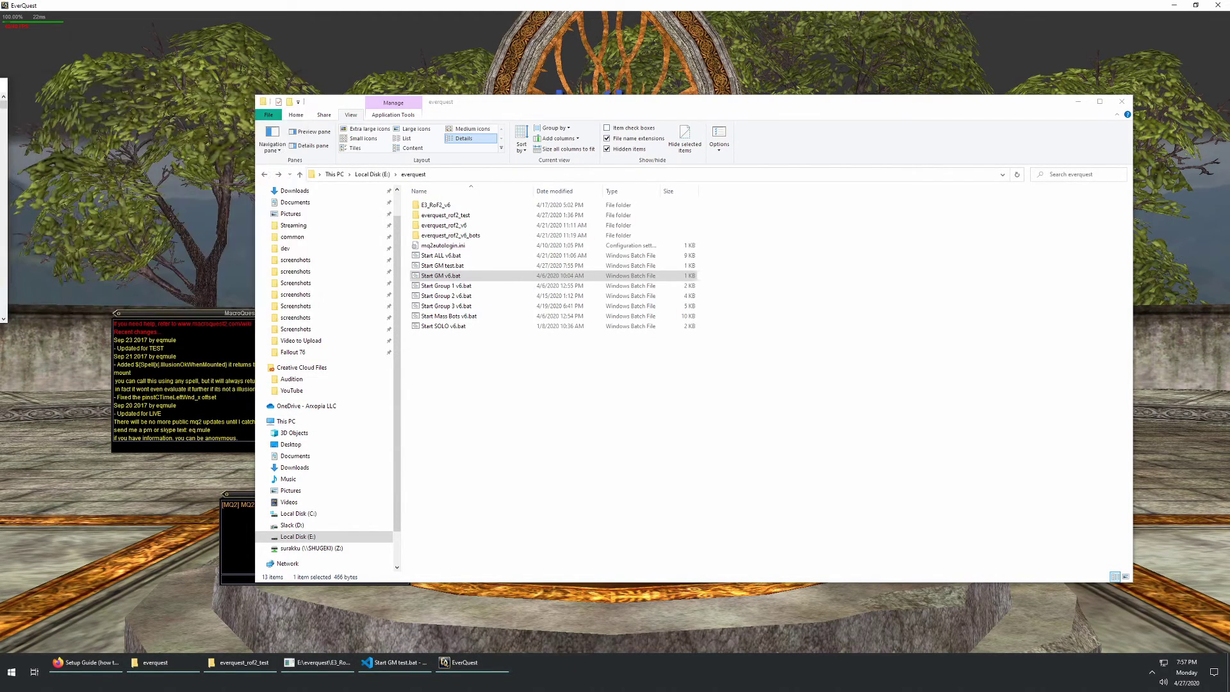
{"action": "left_click", "coordinate": [460, 376]}
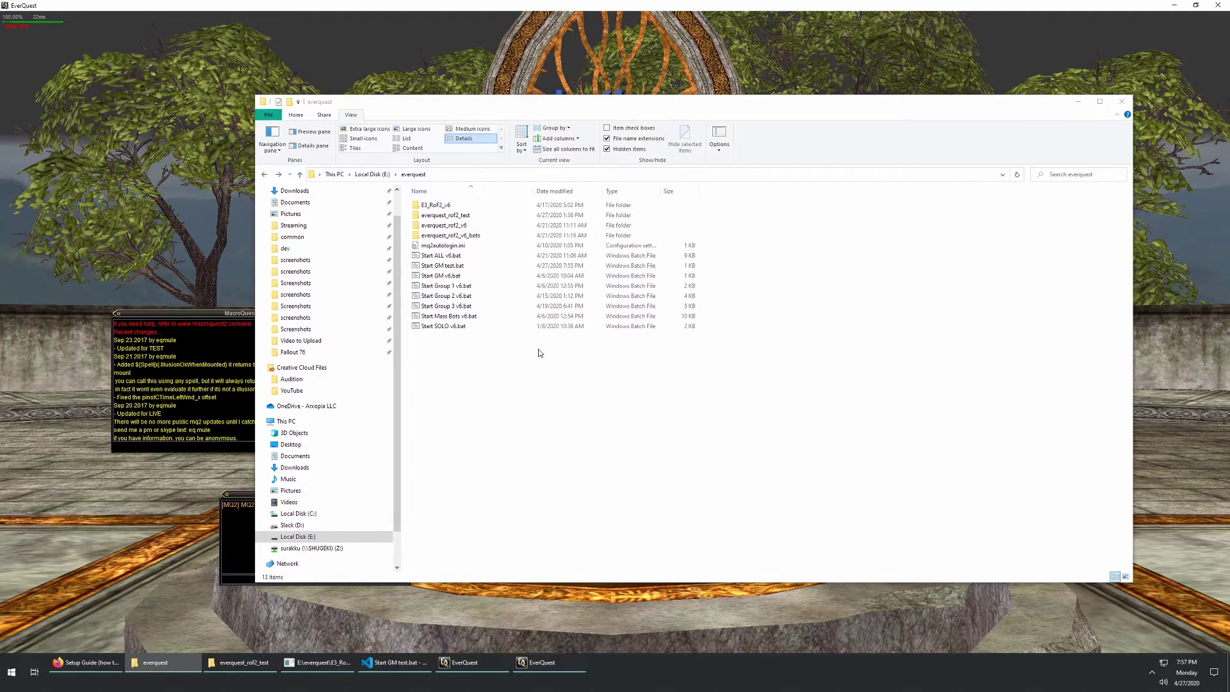
{"action": "left_click", "coordinate": [1078, 102]}
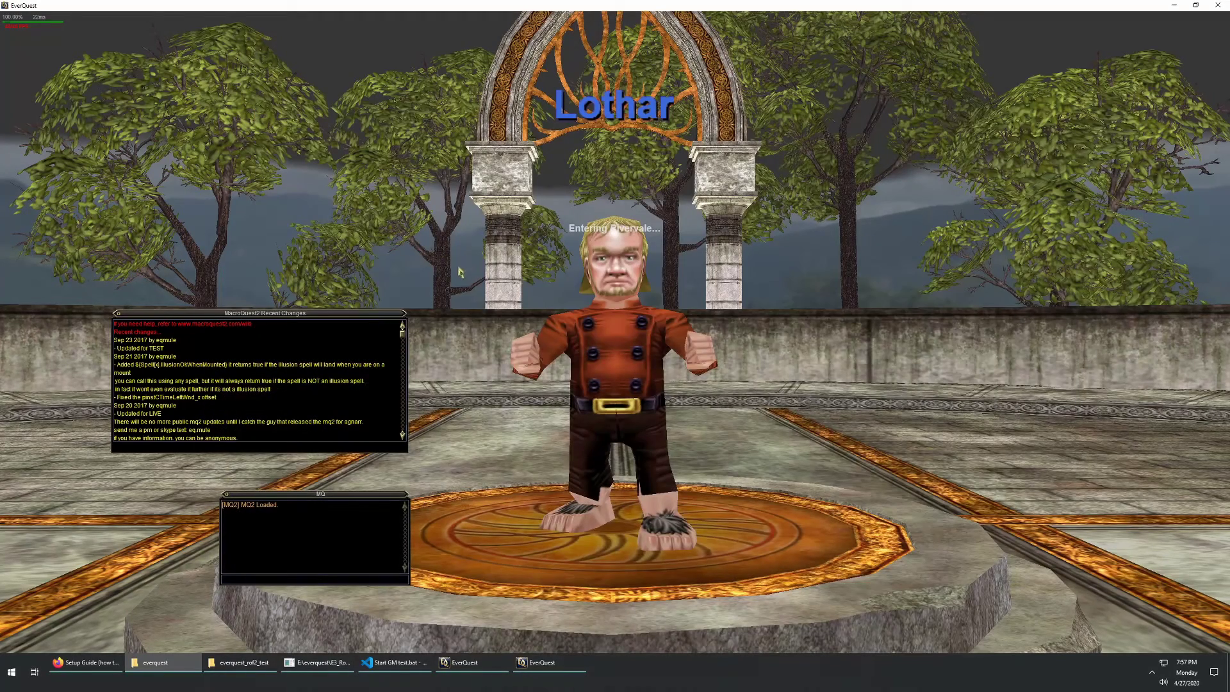
{"action": "mouse_move", "coordinate": [549, 668]}
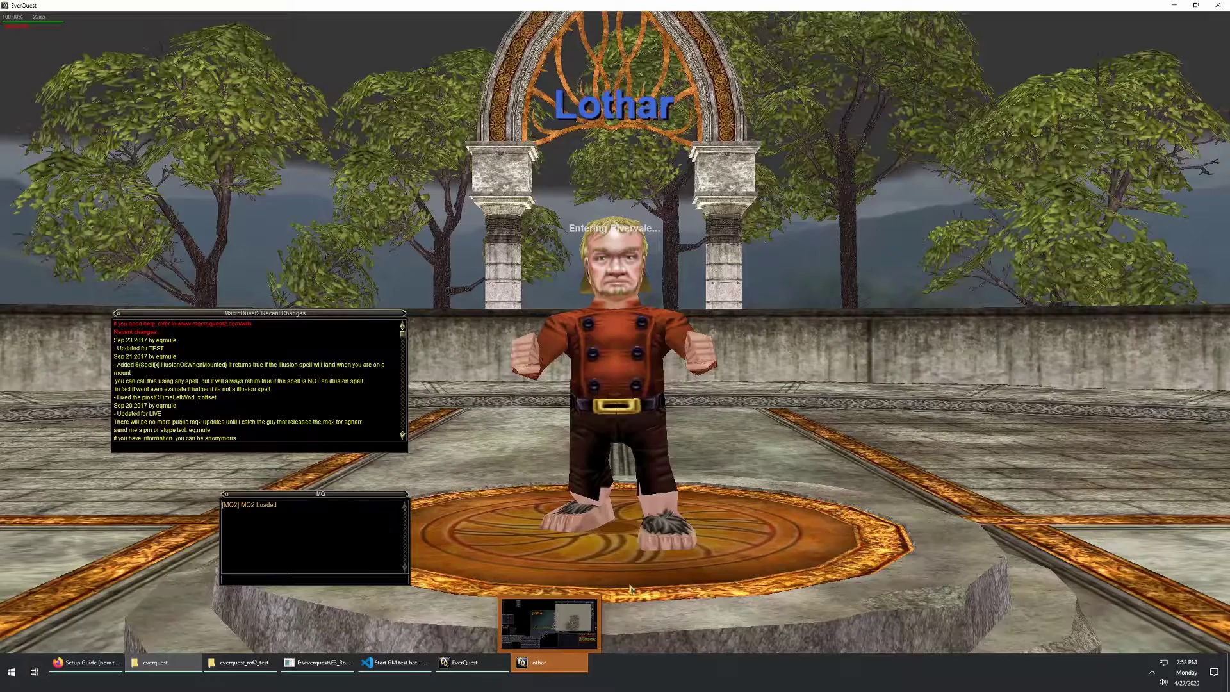
Step: Switch to Lothar's client, run him toward the stairs and target the scorn banshee
{"action": "left_click", "coordinate": [534, 661]}
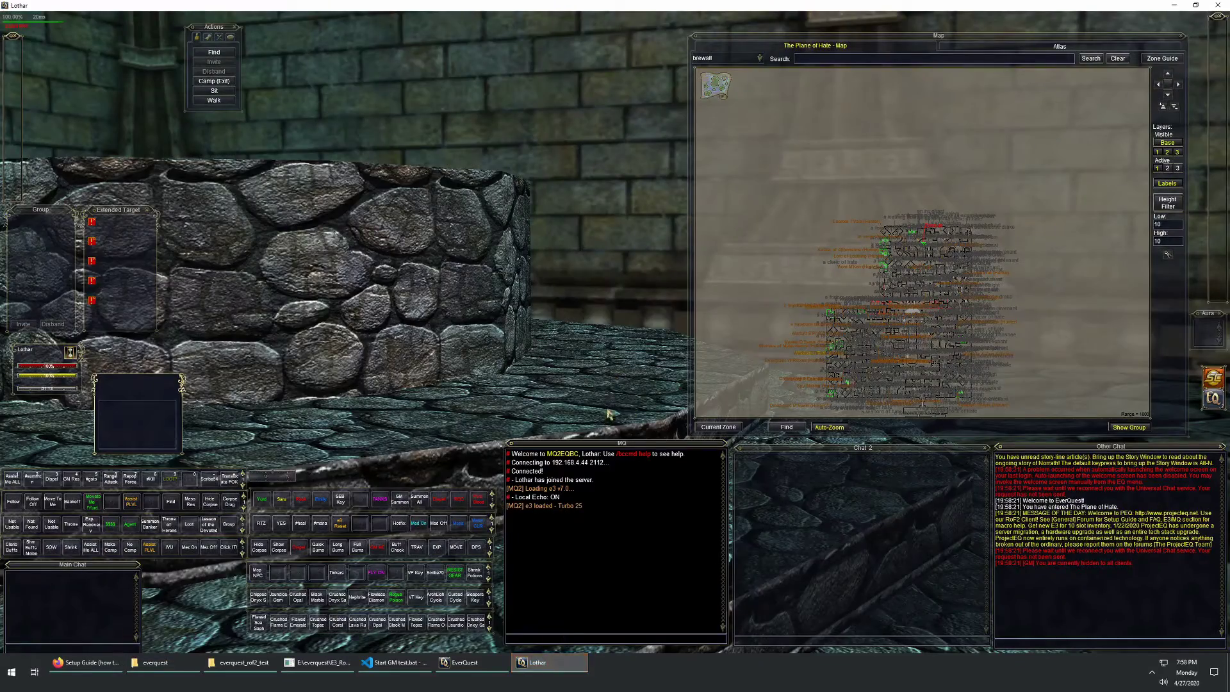
{"action": "scroll", "coordinate": [565, 330], "scroll_direction": "down", "scroll_amount": 7}
{"action": "left_click_drag", "start_coordinate": [563, 321], "coordinate": [679, 340]}
{"action": "scroll", "coordinate": [899, 271], "scroll_direction": "up", "scroll_amount": 5}
{"action": "scroll", "coordinate": [899, 270], "scroll_direction": "up", "scroll_amount": 2}
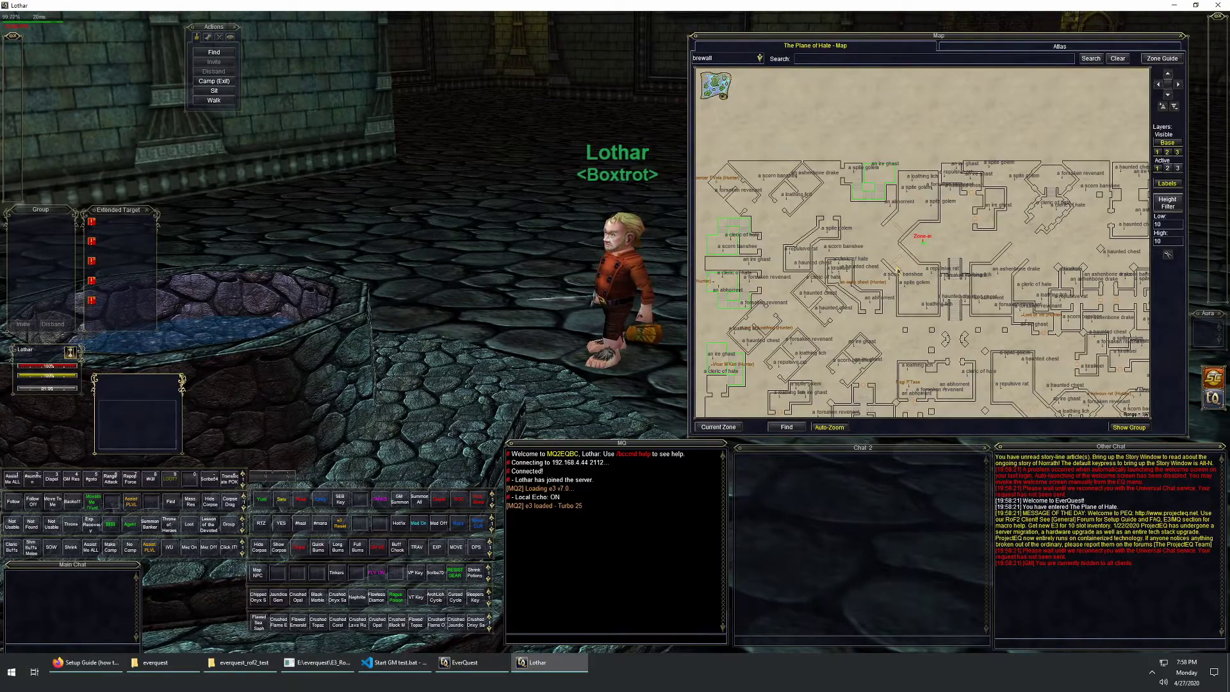
{"action": "left_click_drag", "start_coordinate": [478, 207], "coordinate": [359, 208]}
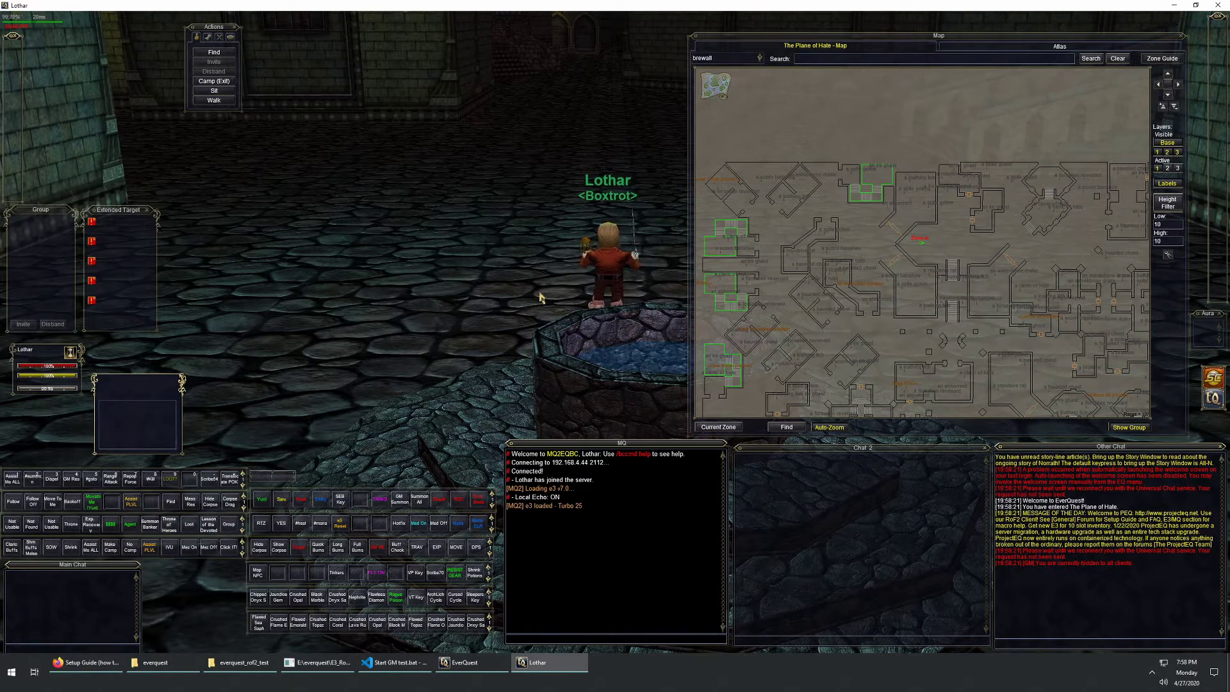
{"action": "key", "text": "w"}
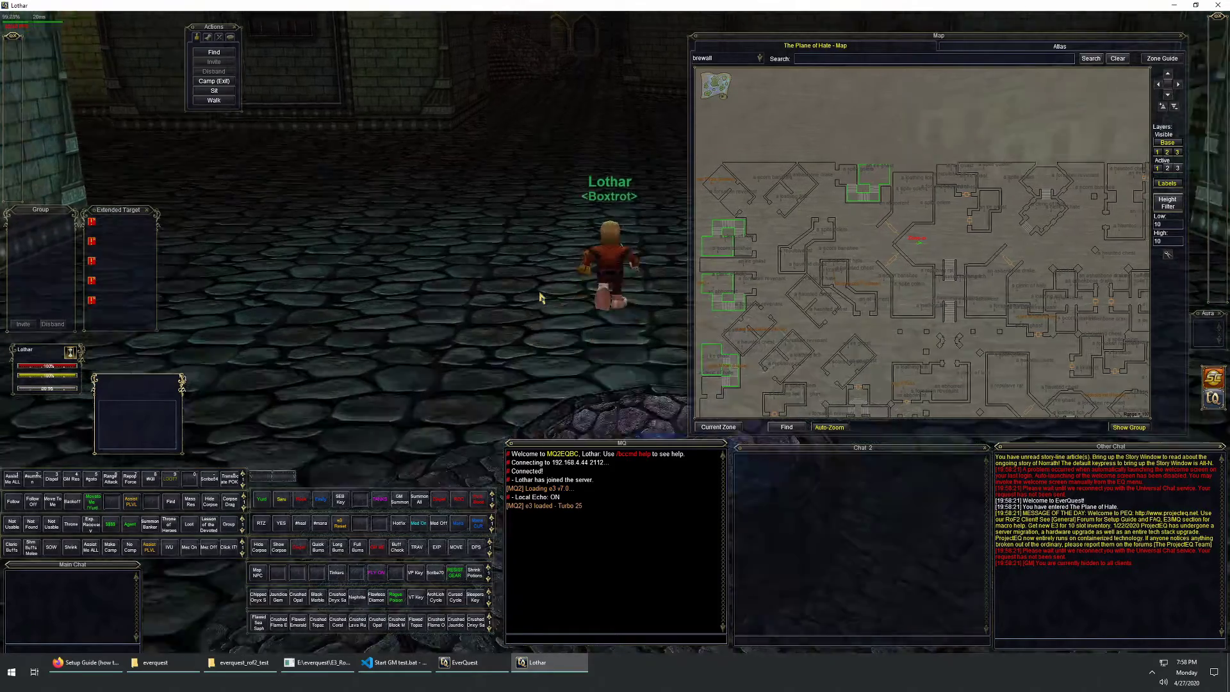
{"action": "key", "text": "w"}
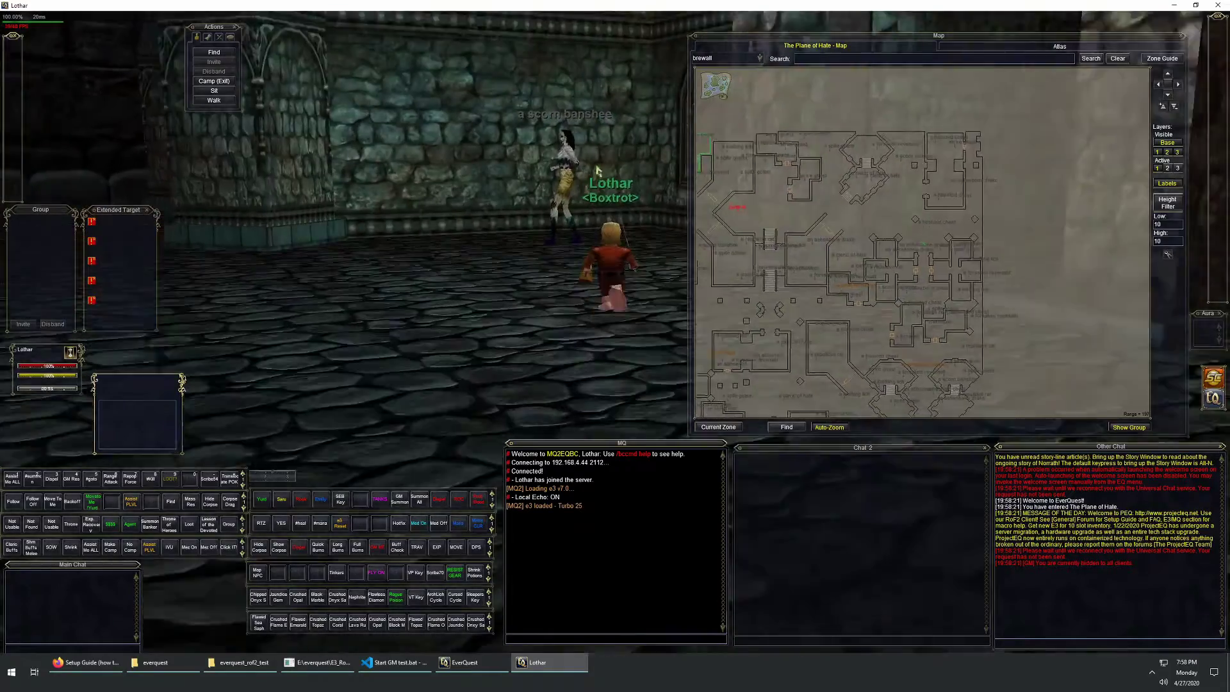
{"action": "left_click", "coordinate": [576, 168]}
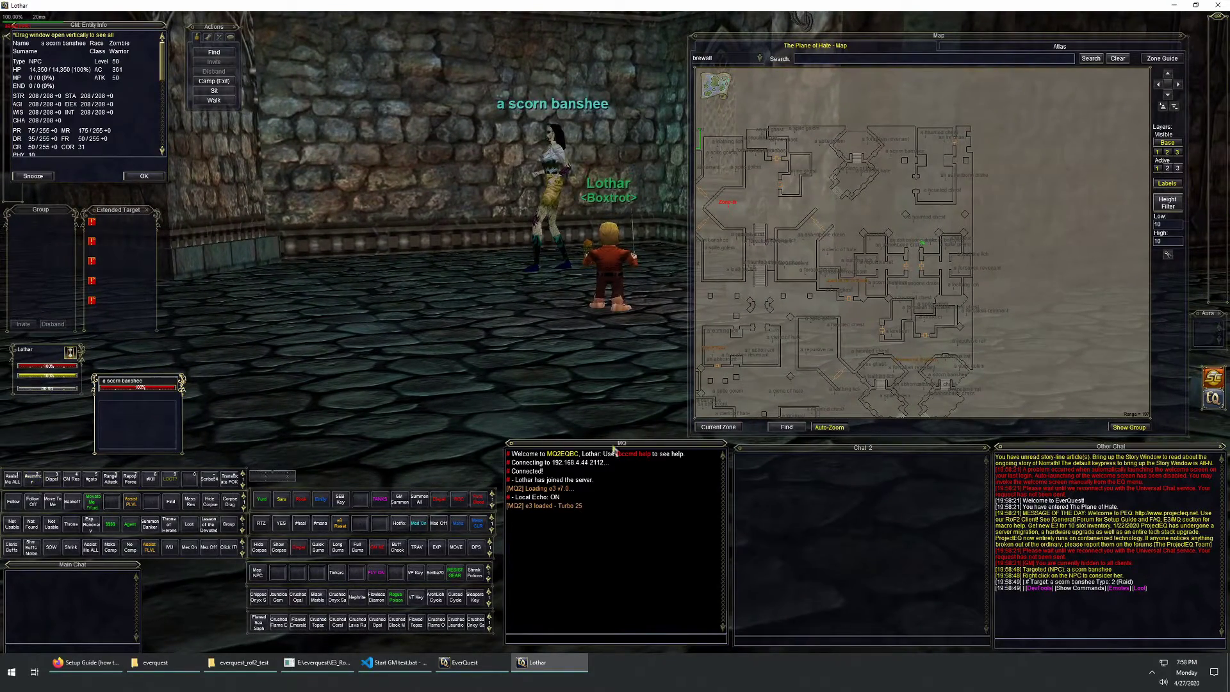
Step: List the scorn banshee's loot in chat and pan the map to Innoruuk's rooms
{"action": "left_click", "coordinate": [1140, 588]}
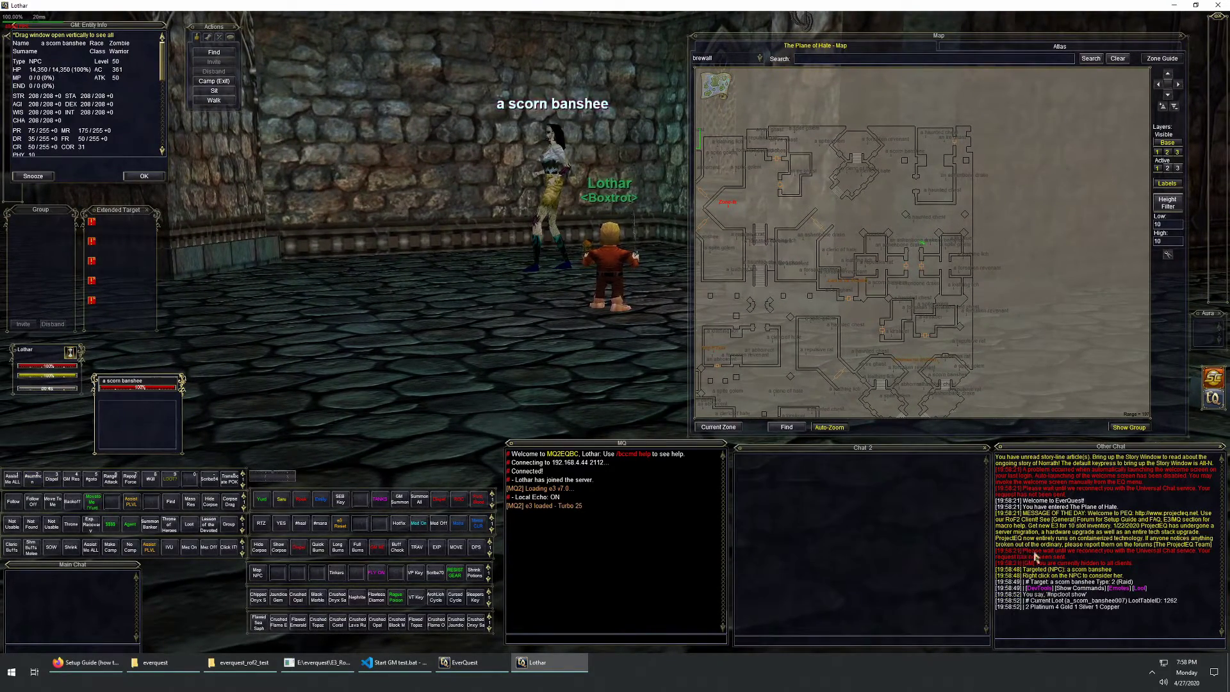
{"action": "scroll", "coordinate": [875, 391], "scroll_direction": "up", "scroll_amount": 3}
{"action": "left_click_drag", "start_coordinate": [875, 391], "coordinate": [807, 141]}
{"action": "scroll", "coordinate": [990, 280], "scroll_direction": "up", "scroll_amount": 5}
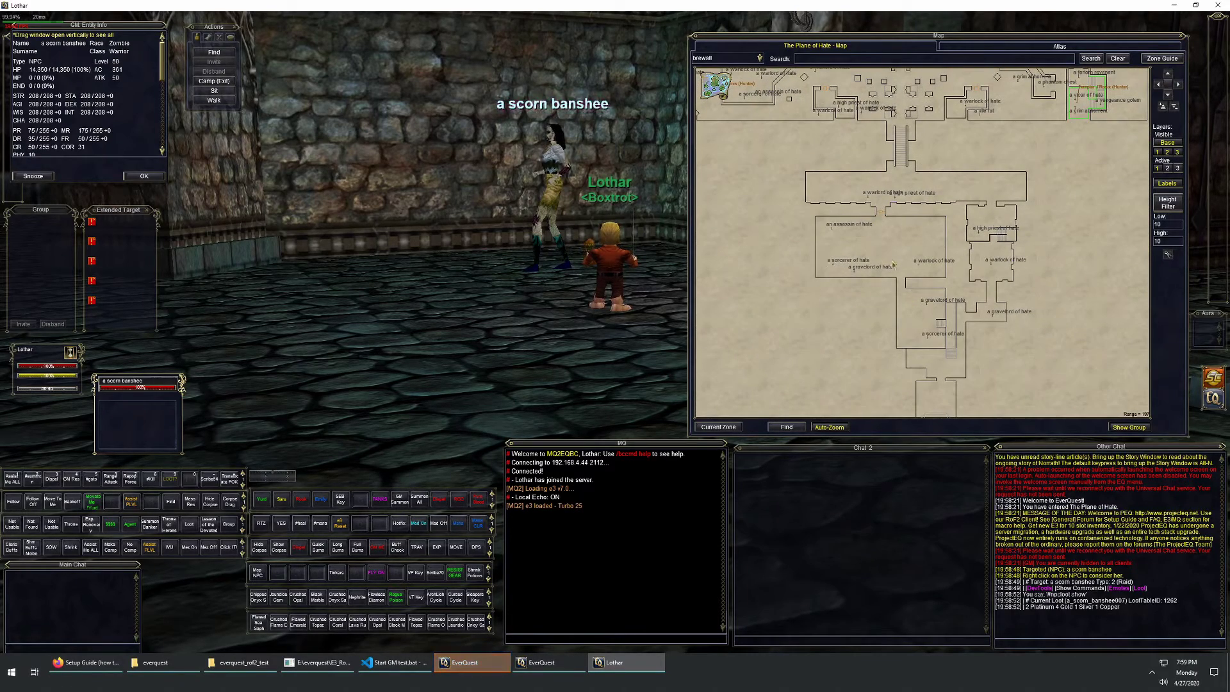
{"action": "left_click_drag", "start_coordinate": [990, 279], "coordinate": [956, 139]}
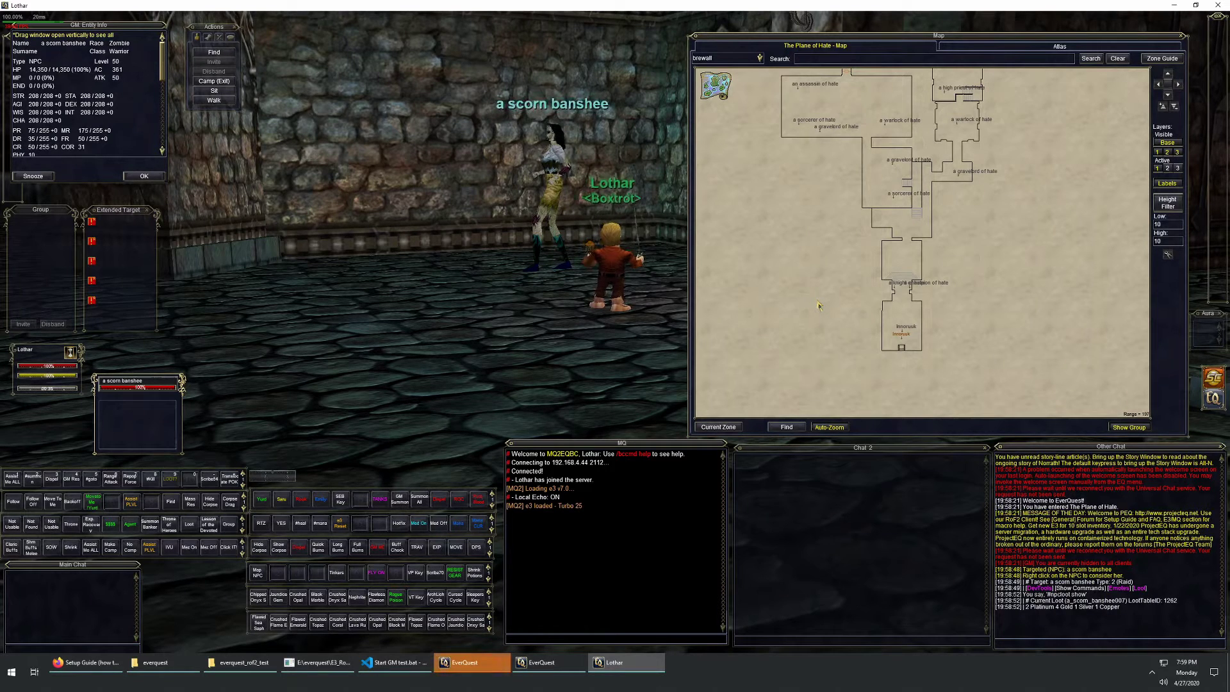
Step: Target Innoruuk, list his loot, and inspect then close the Armband, Cuirass and Compendium details
{"action": "left_click", "coordinate": [898, 328]}
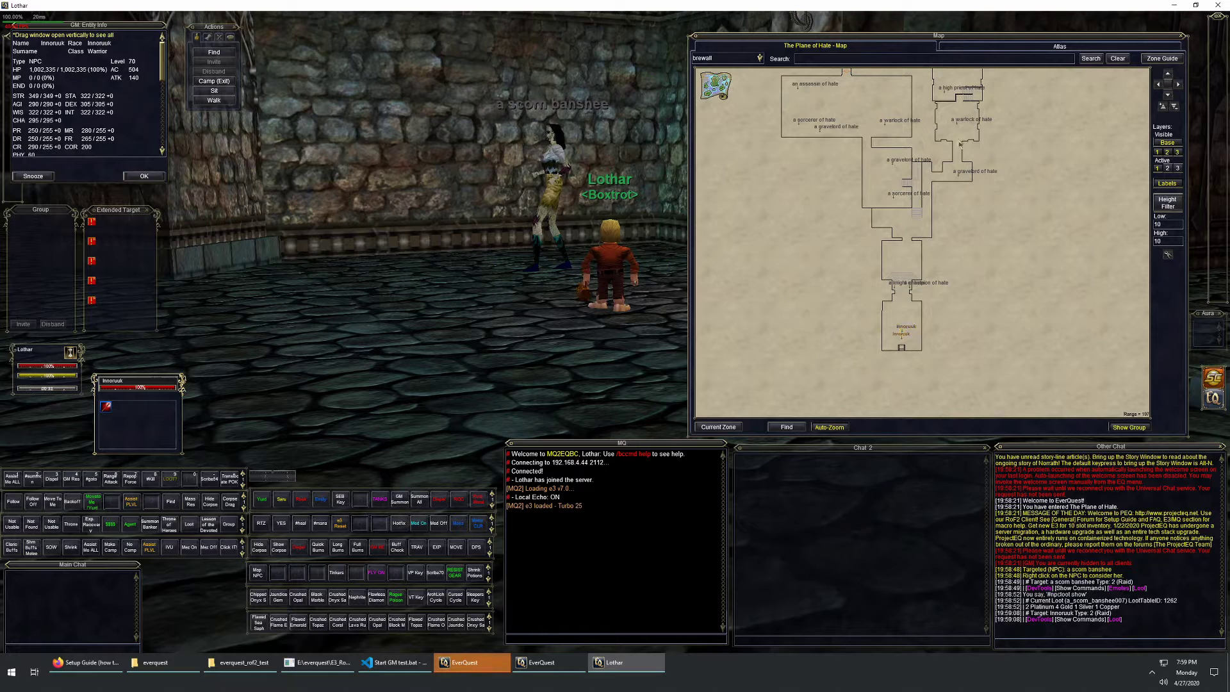
{"action": "left_click", "coordinate": [1115, 619]}
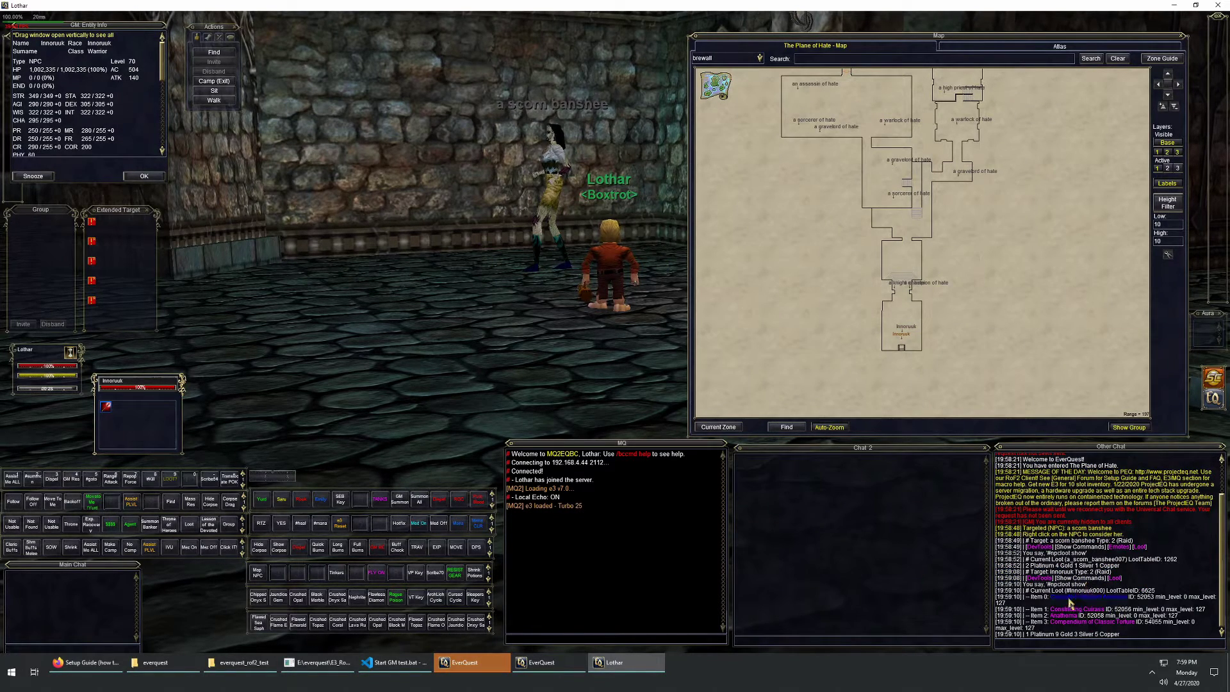
{"action": "left_click", "coordinate": [1084, 597]}
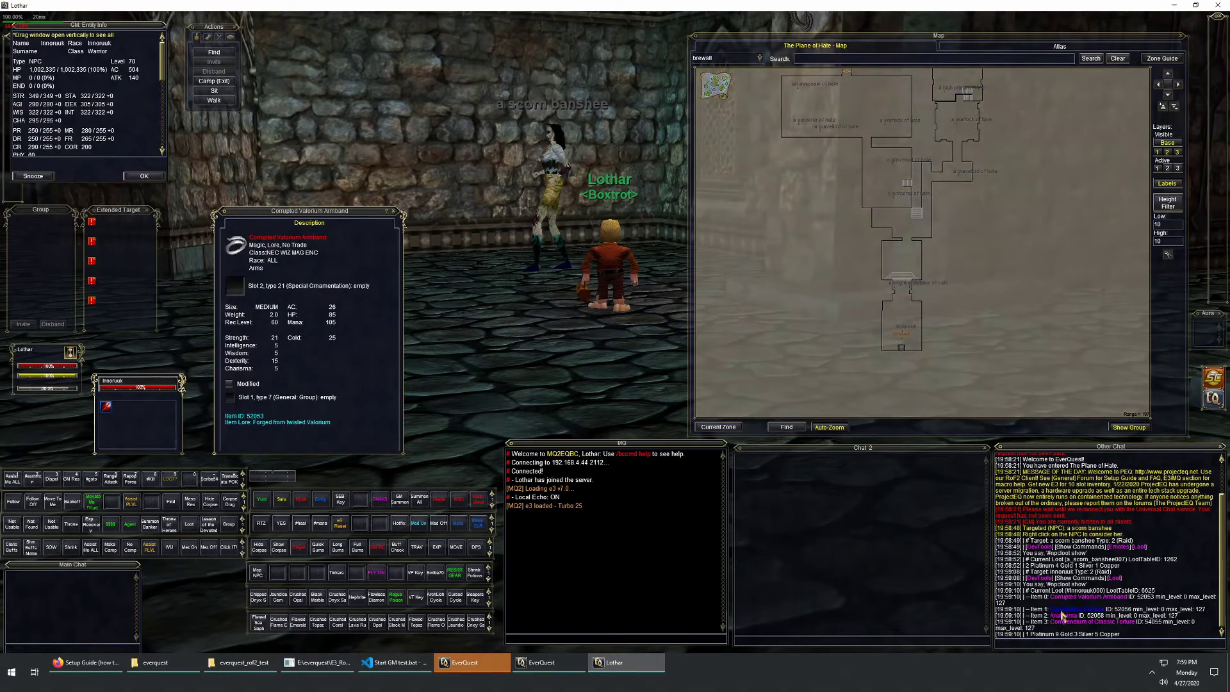
{"action": "left_click", "coordinate": [1075, 609]}
{"action": "left_click", "coordinate": [1065, 624]}
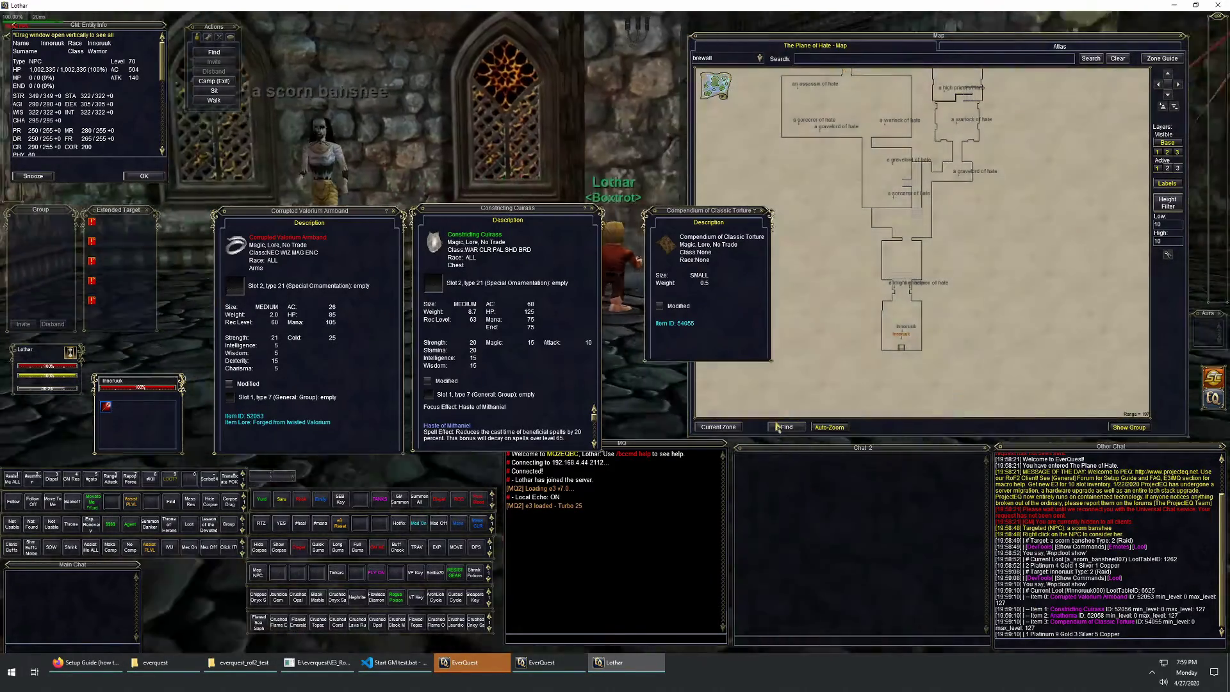
{"action": "key", "text": "Escape"}
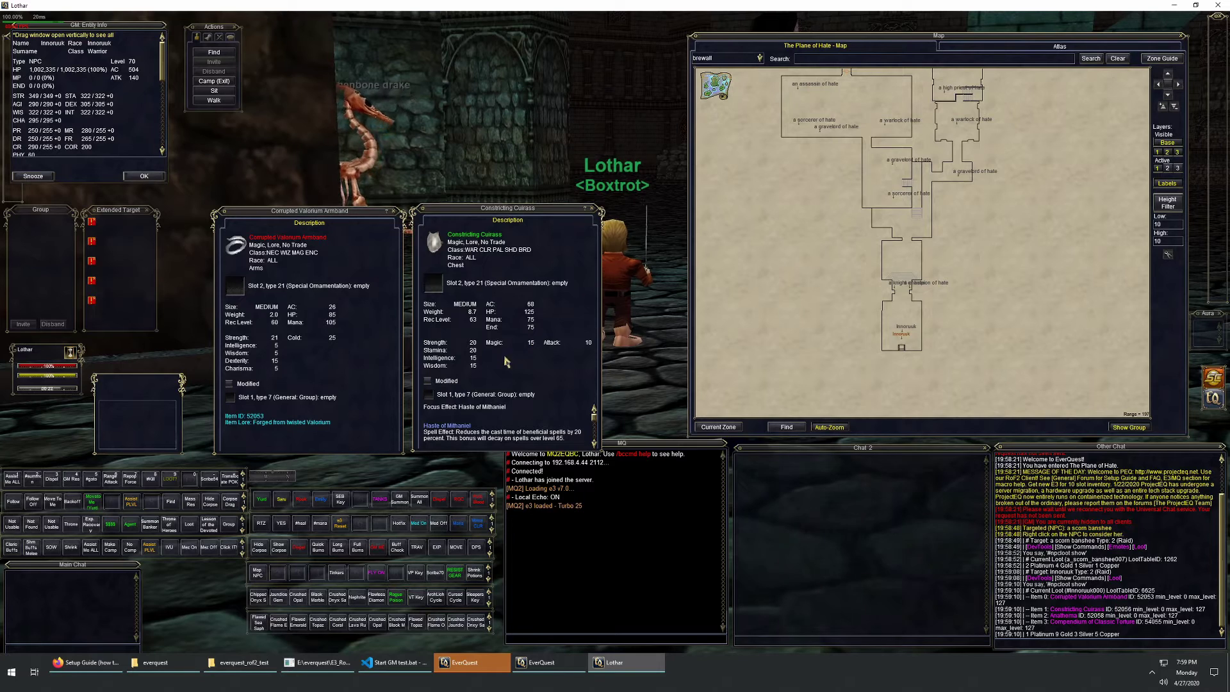
{"action": "scroll", "coordinate": [548, 410], "scroll_direction": "down", "scroll_amount": 3}
{"action": "scroll", "coordinate": [547, 413], "scroll_direction": "down", "scroll_amount": 3}
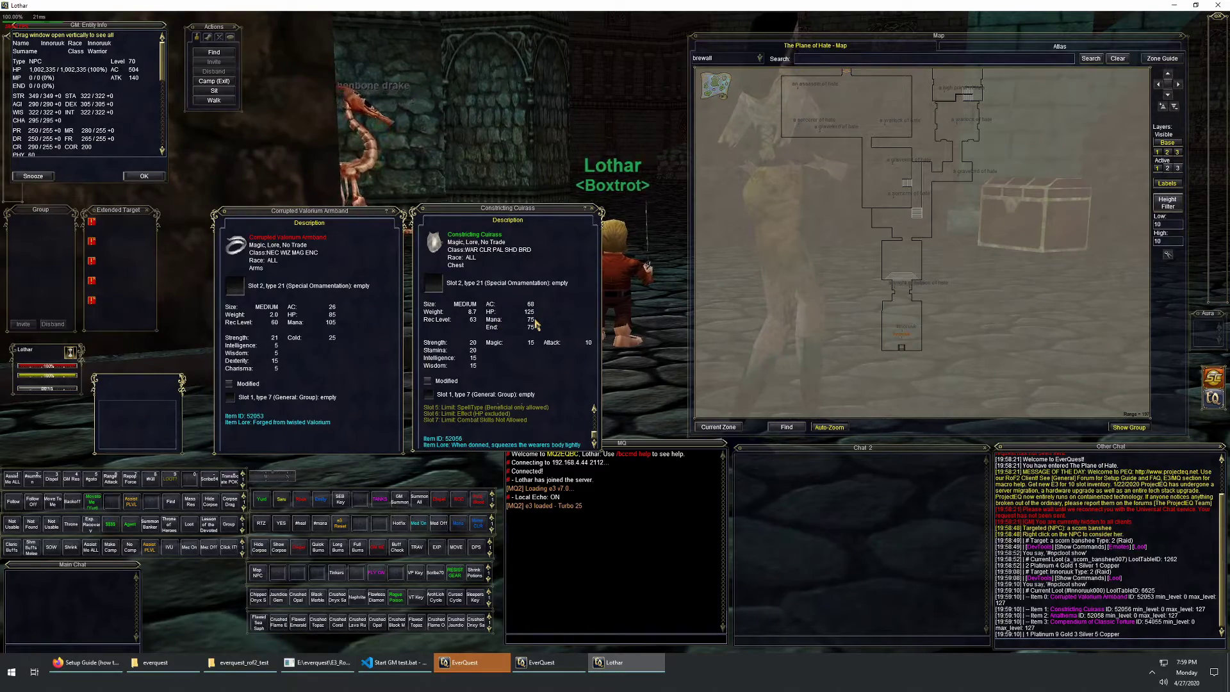
{"action": "key", "text": "Escape"}
{"action": "key", "text": "Escape"}
{"action": "key", "text": "w"}
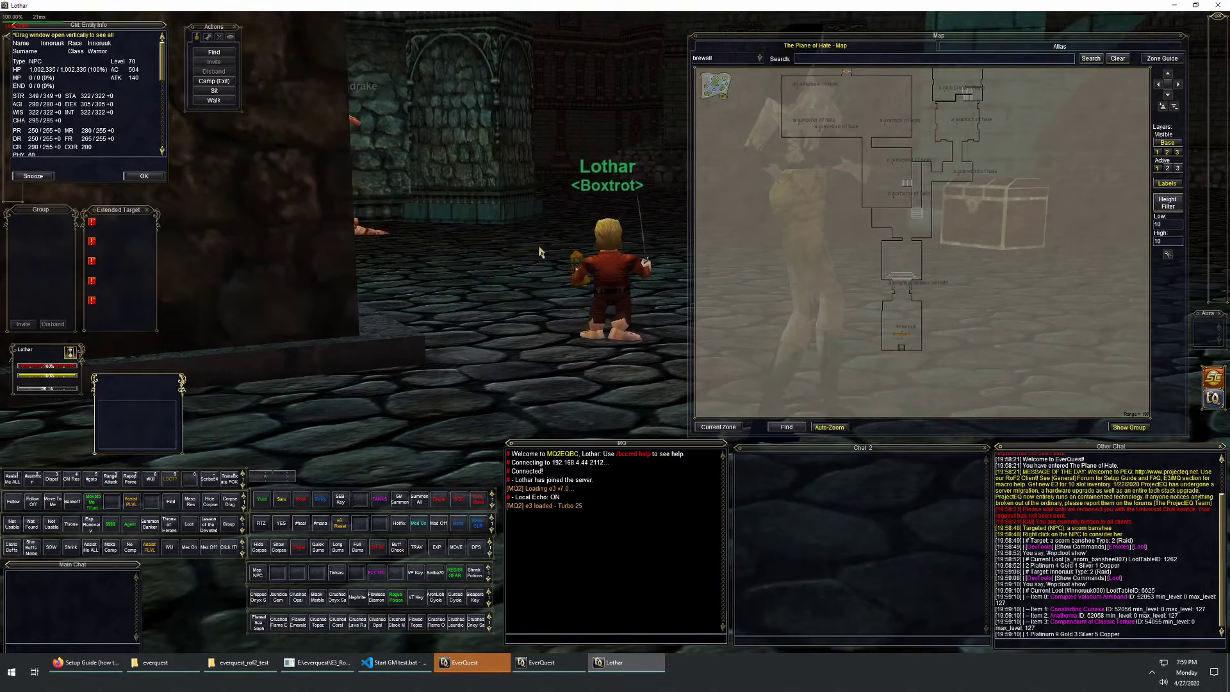
Step: Run Lothar onward through the Plane of Hate corridors, turning left and right
{"action": "key", "text": "w"}
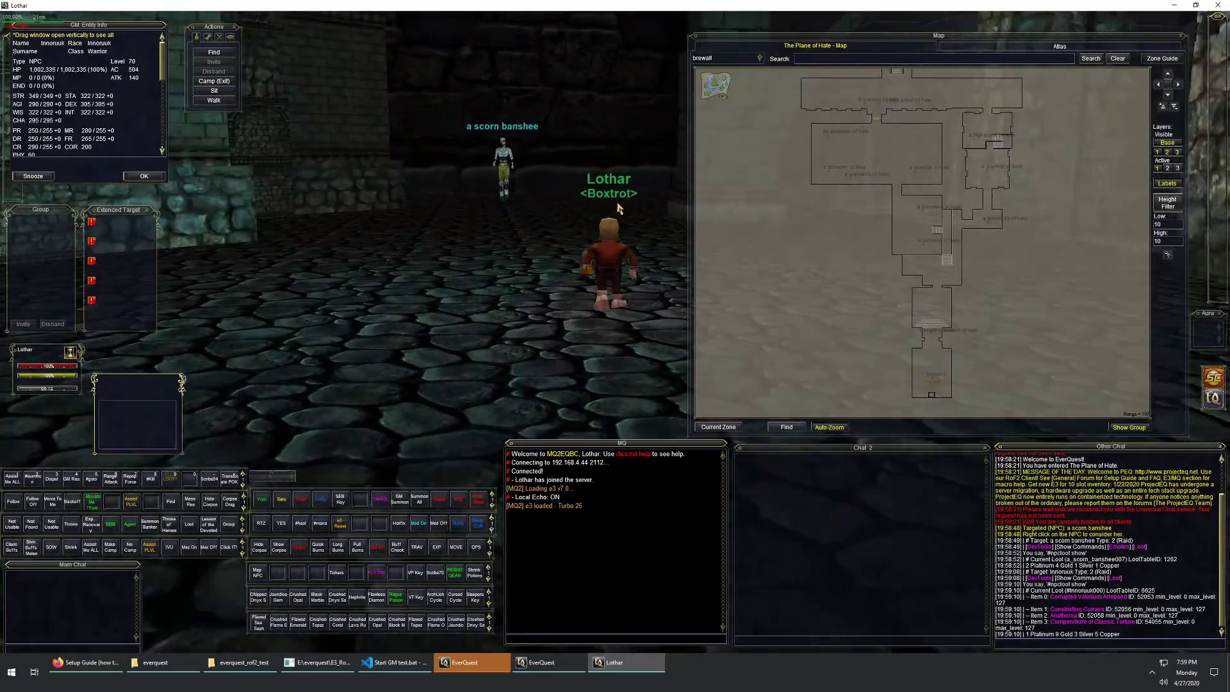
{"action": "scroll", "coordinate": [618, 209], "scroll_direction": "down", "scroll_amount": 5}
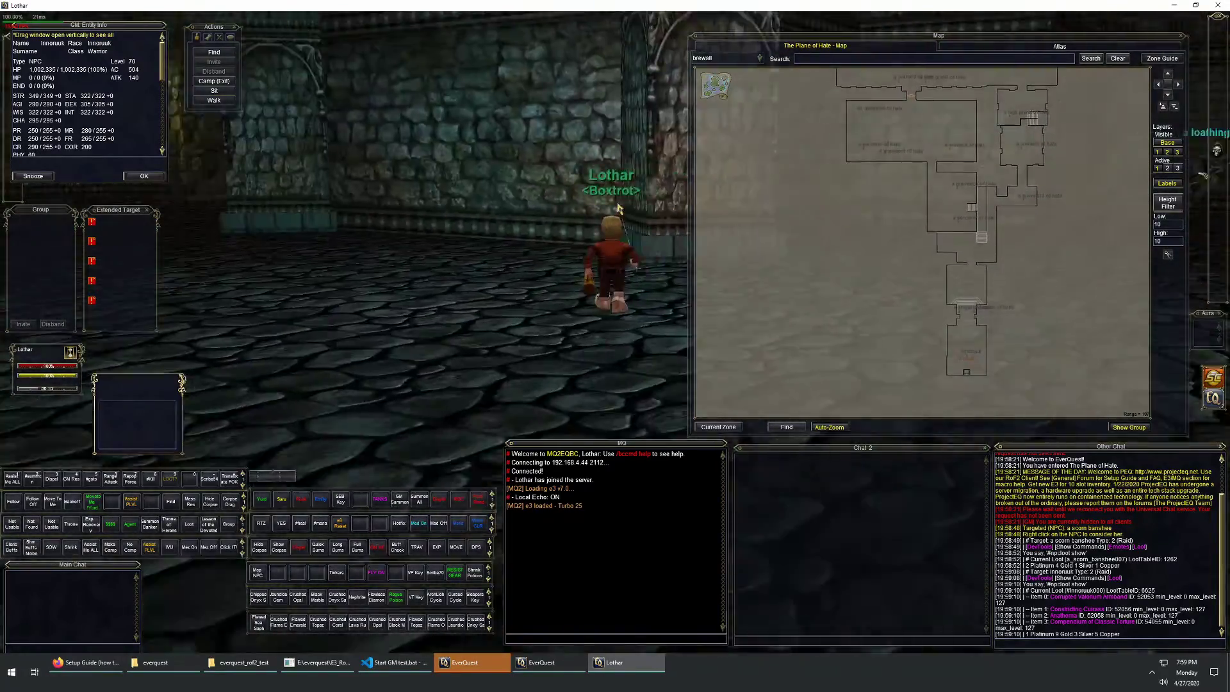
{"action": "key", "text": "d"}
{"action": "key", "text": "w"}
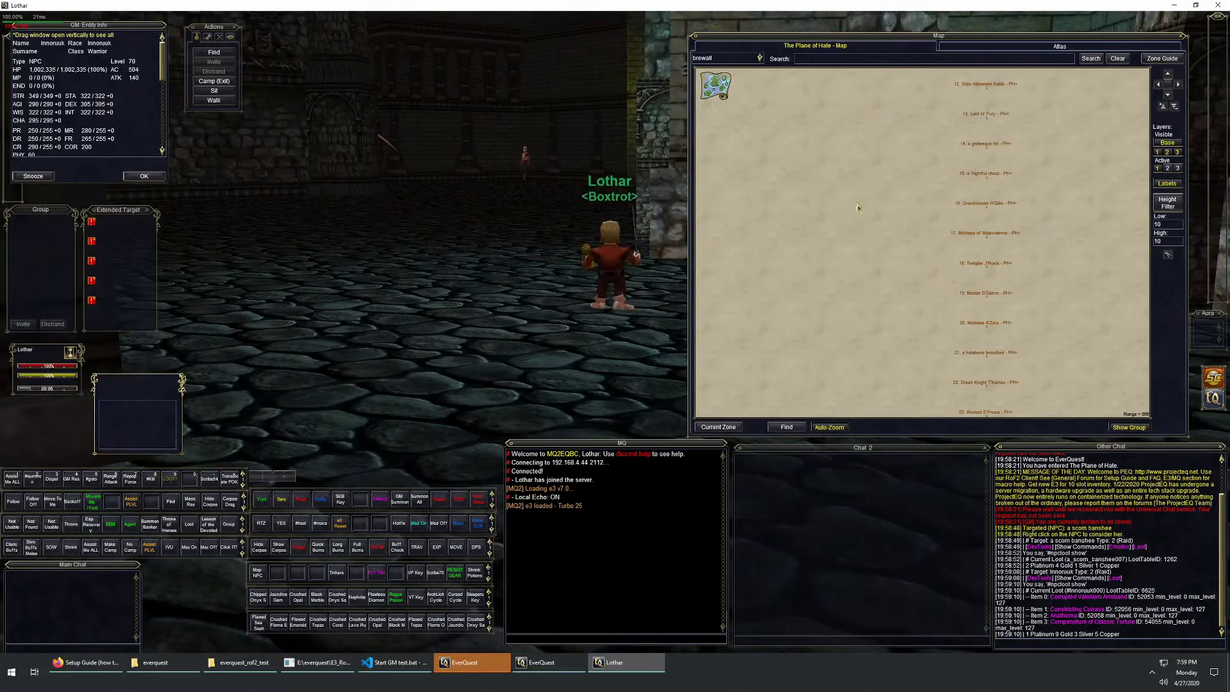
{"action": "key", "text": "w"}
{"action": "key", "text": "d"}
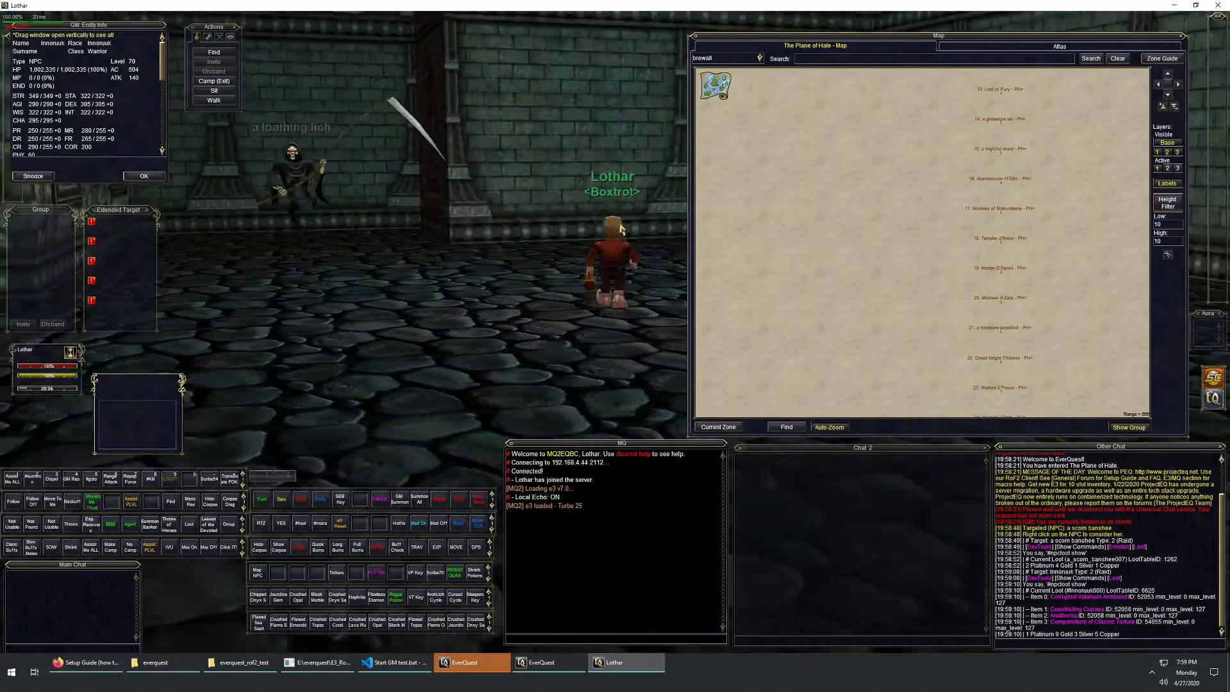
{"action": "key", "text": "a"}
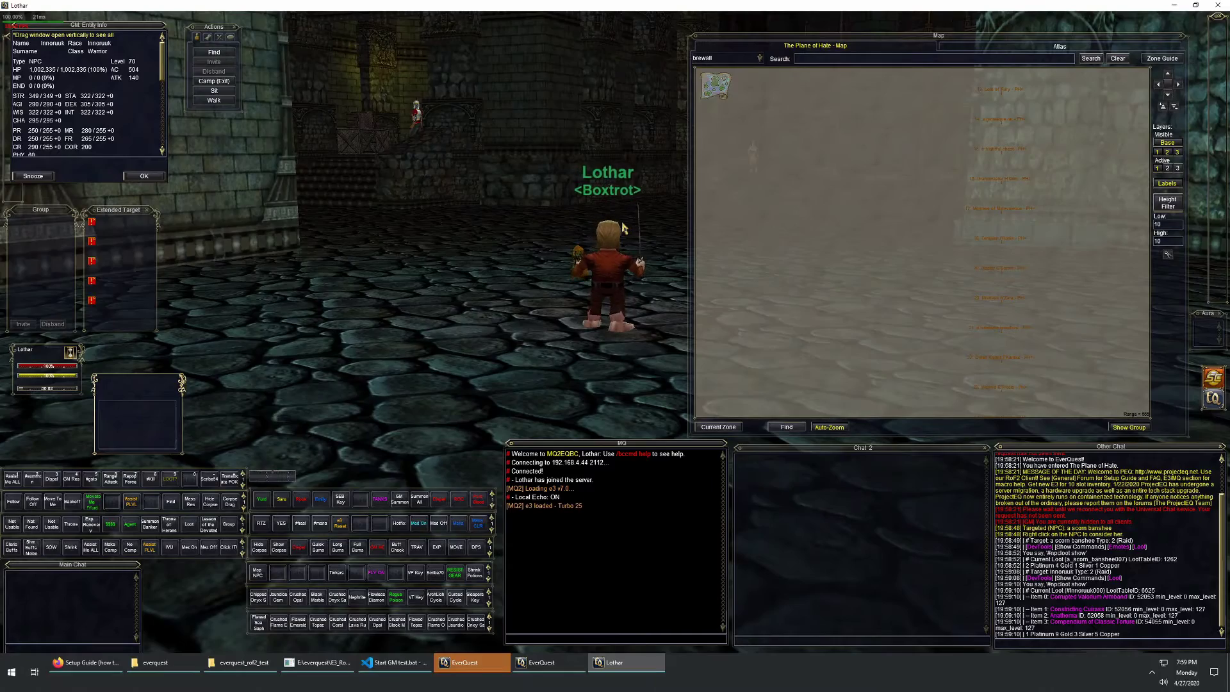
Step: Check each EverQuest client window, walk Lothar forward, then return to Start GM test.bat
{"action": "left_click", "coordinate": [491, 662]}
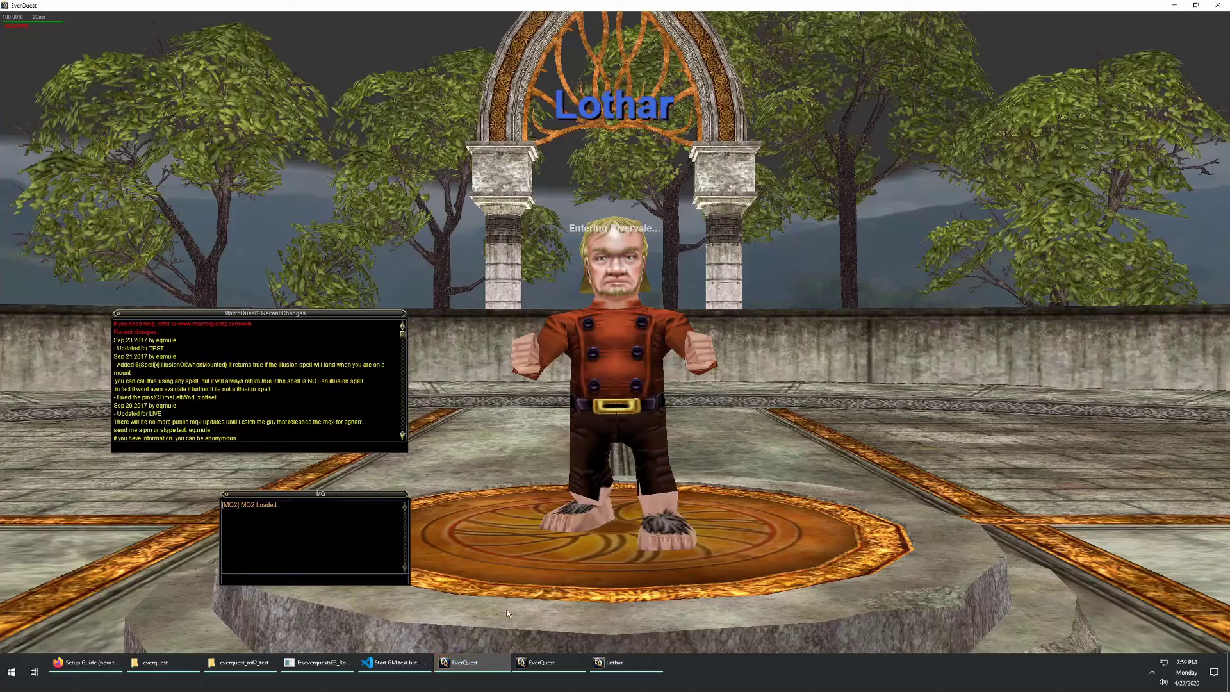
{"action": "left_click", "coordinate": [505, 660]}
{"action": "left_click", "coordinate": [505, 662]}
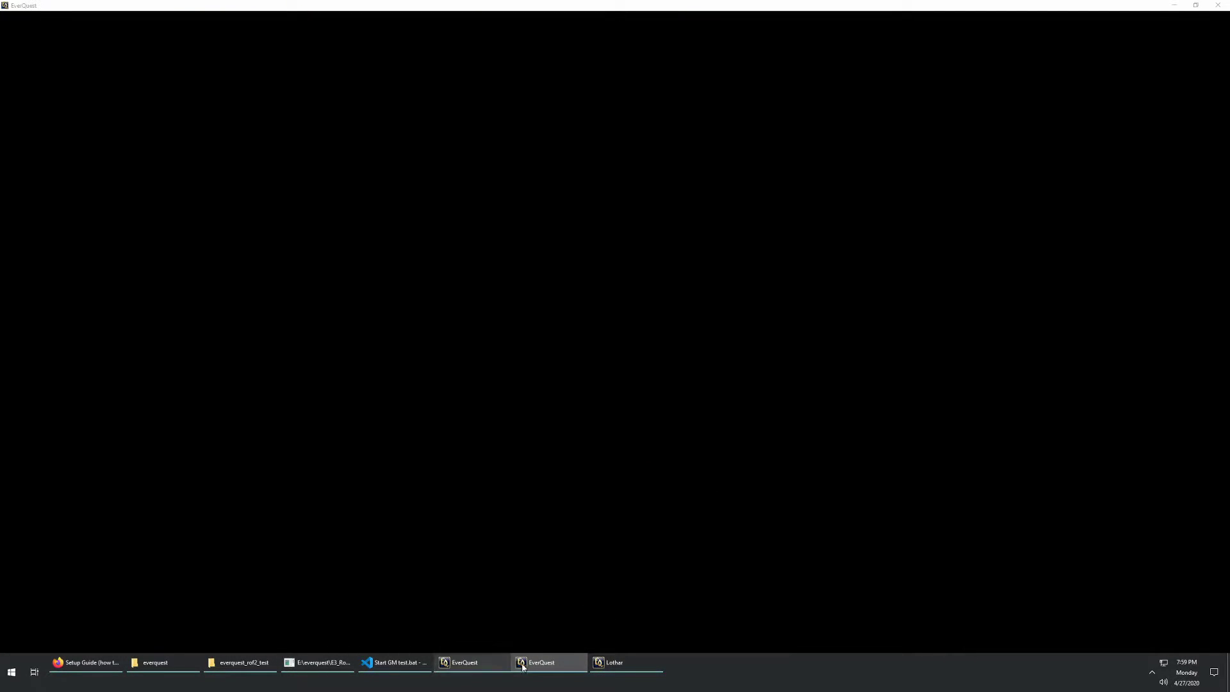
{"action": "left_click", "coordinate": [605, 662]}
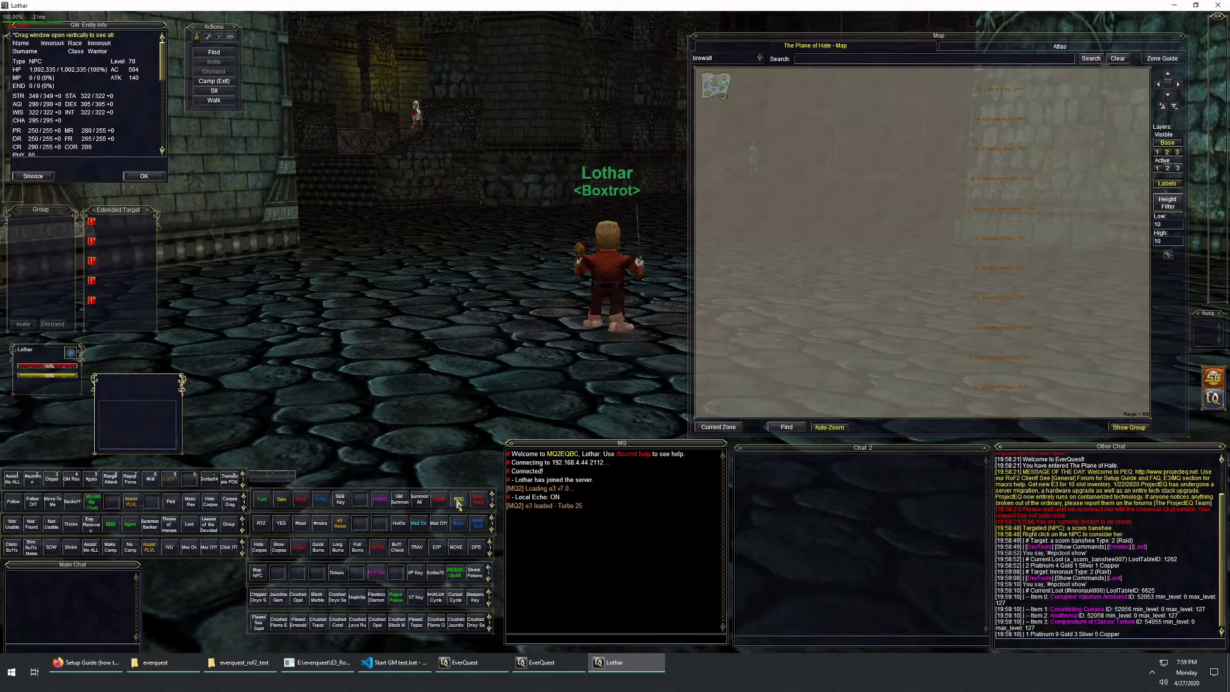
{"action": "key", "text": "w"}
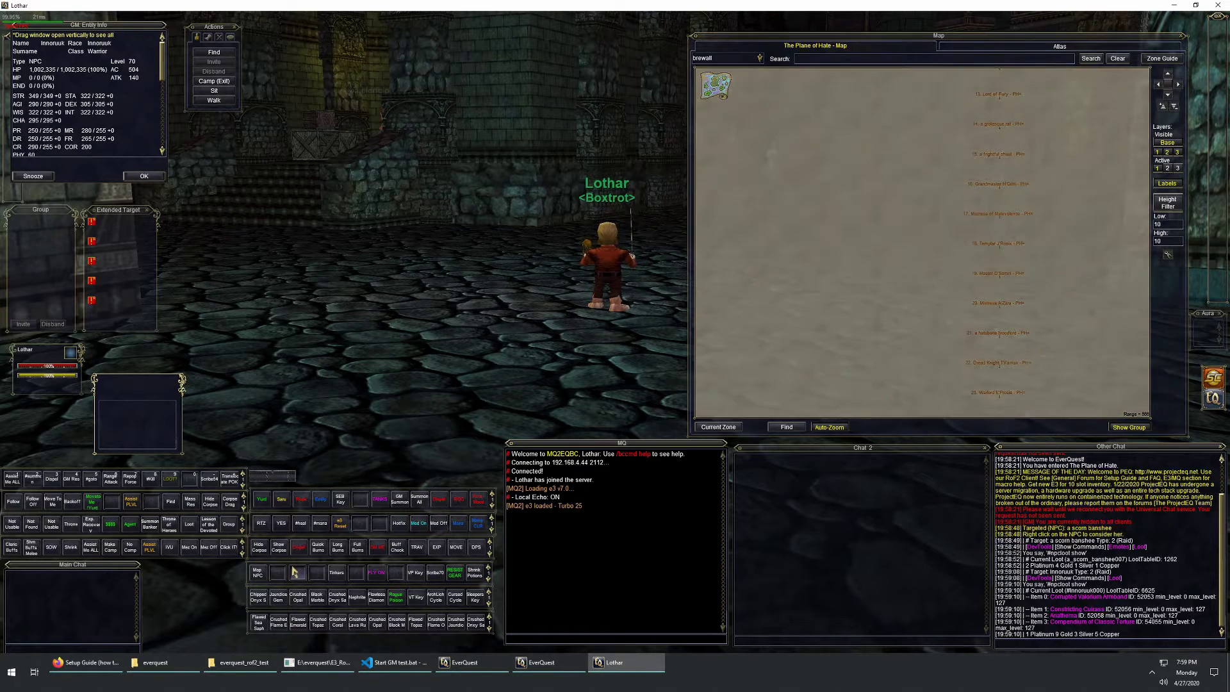
{"action": "left_click", "coordinate": [394, 662]}
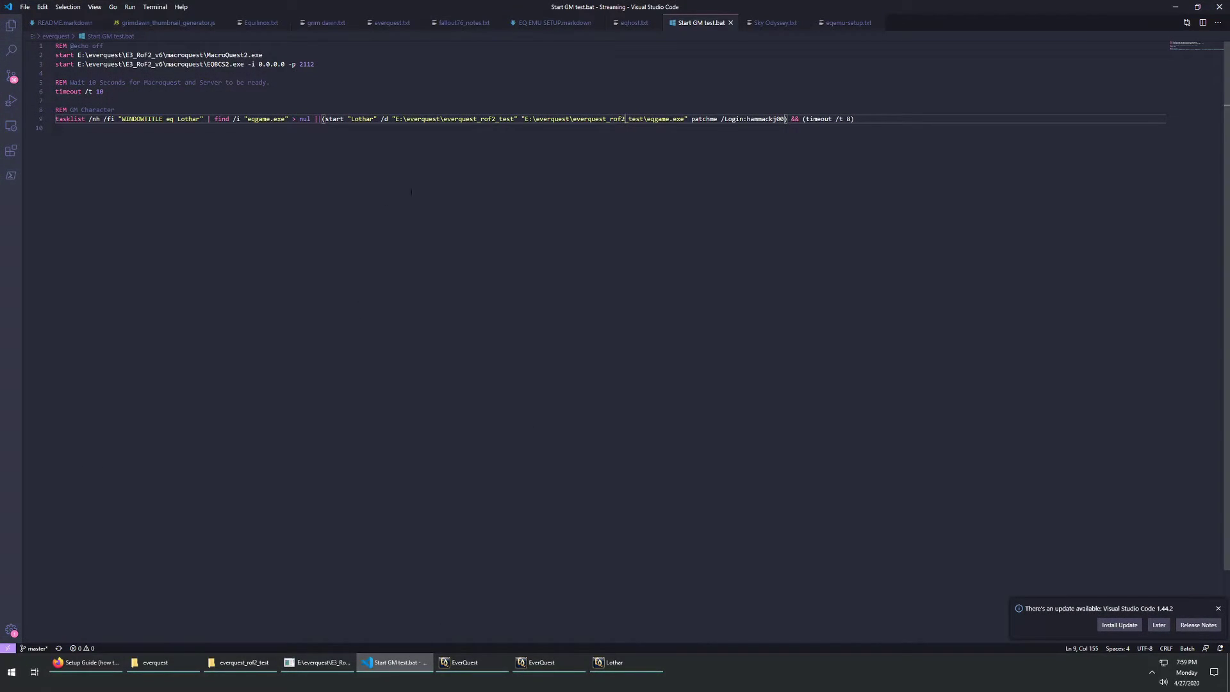
Step: Show the EQ EMU SETUP.markdown notes in a smaller window centred over the game
{"action": "left_click", "coordinate": [554, 23]}
{"action": "left_click_drag", "start_coordinate": [507, 13], "coordinate": [558, 150]}
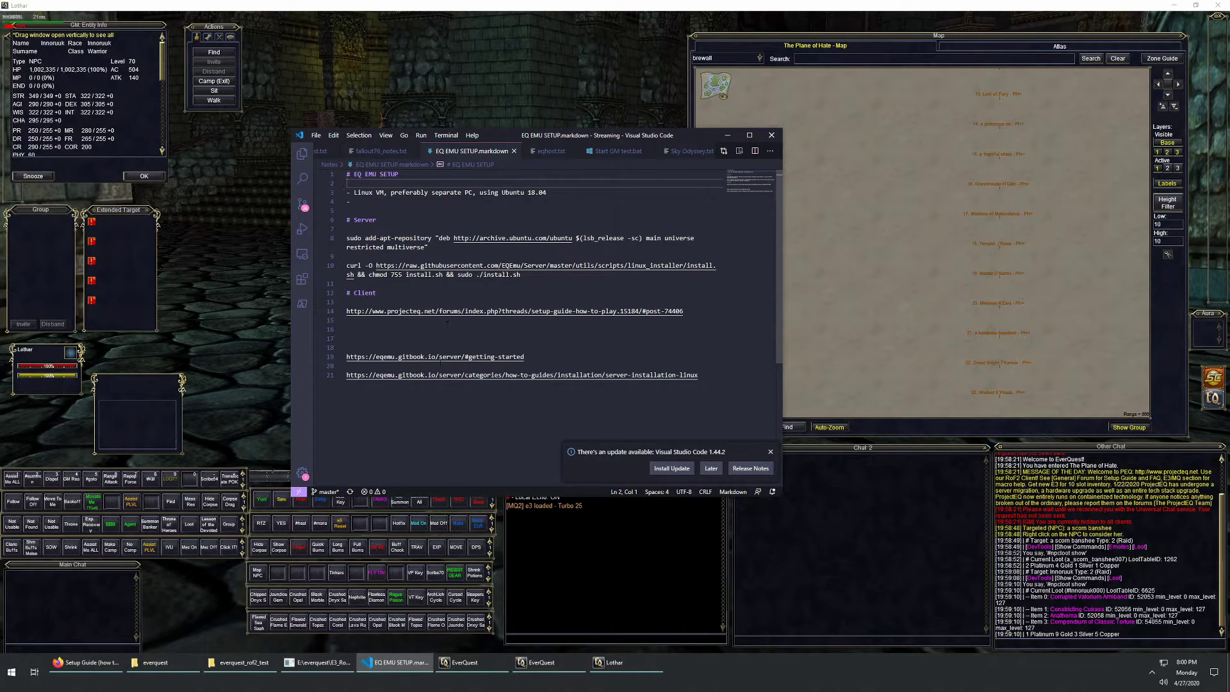
Step: Open Start Group 3 v6.bat from the main everquest folder with Code
{"action": "left_click", "coordinate": [237, 664]}
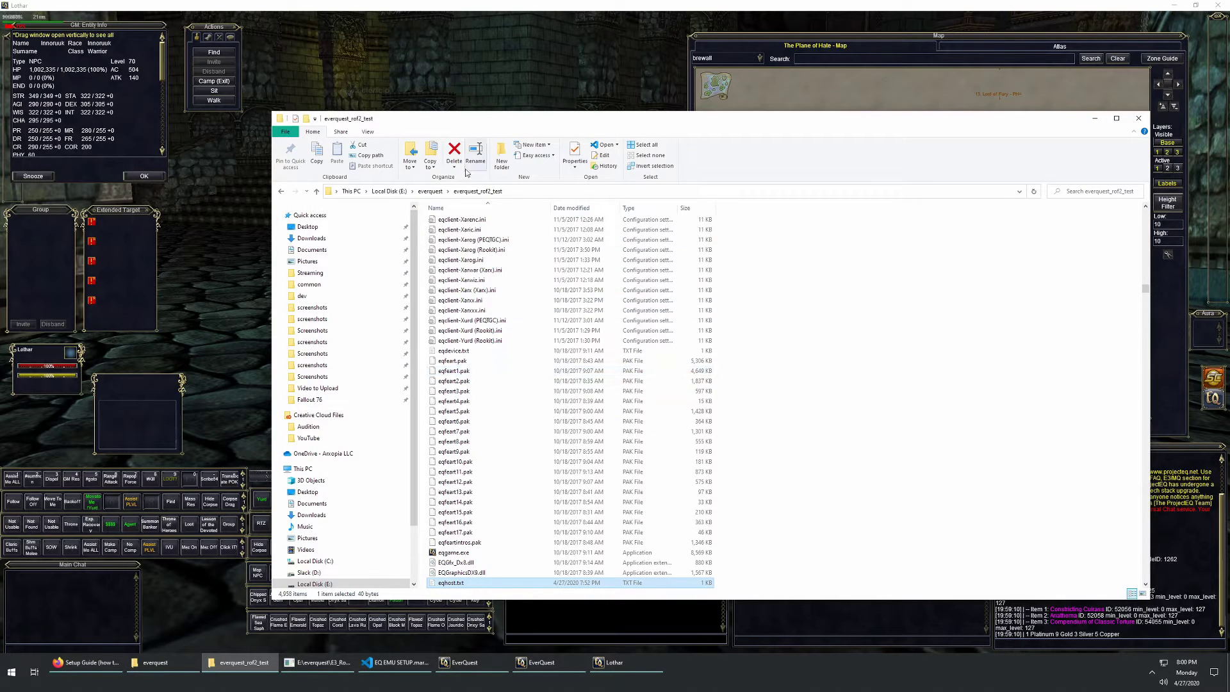
{"action": "left_click", "coordinate": [433, 191]}
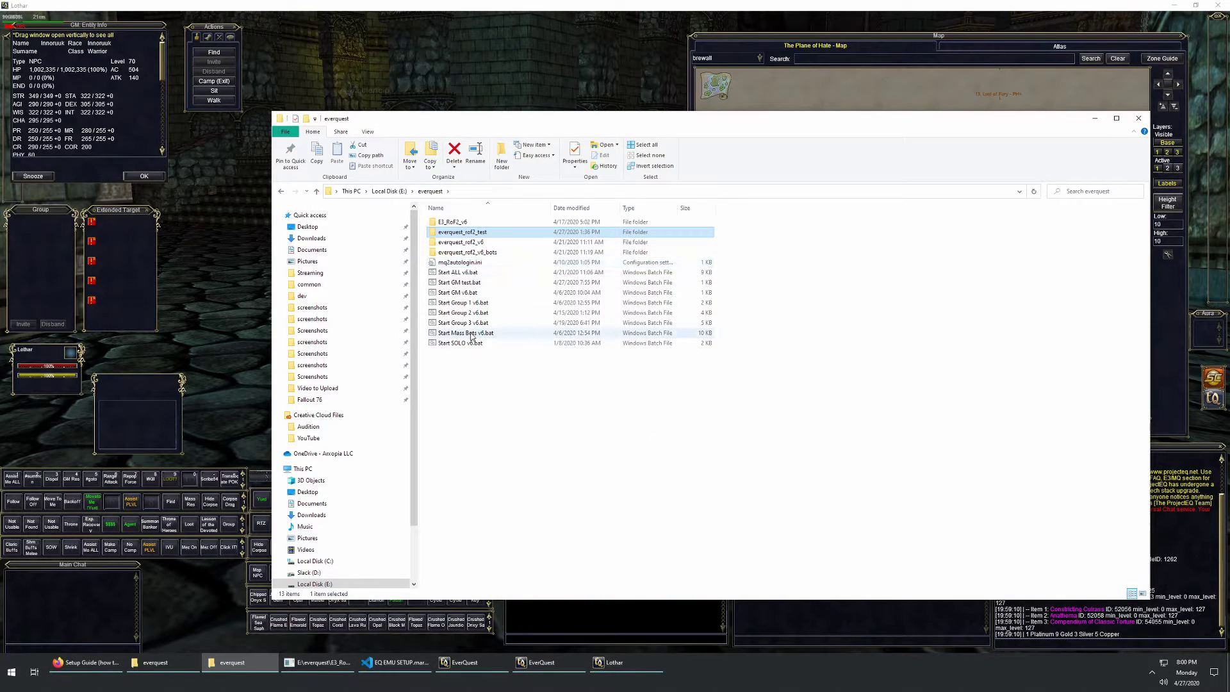
{"action": "right_click", "coordinate": [477, 325]}
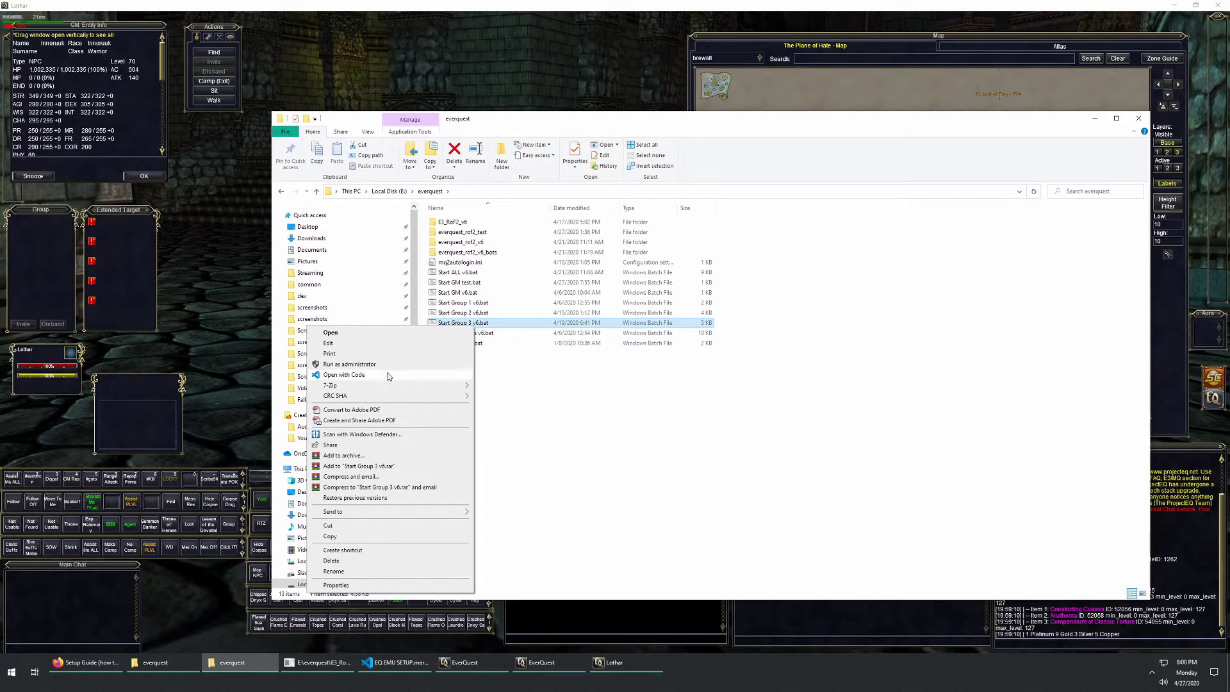
{"action": "left_click", "coordinate": [484, 381]}
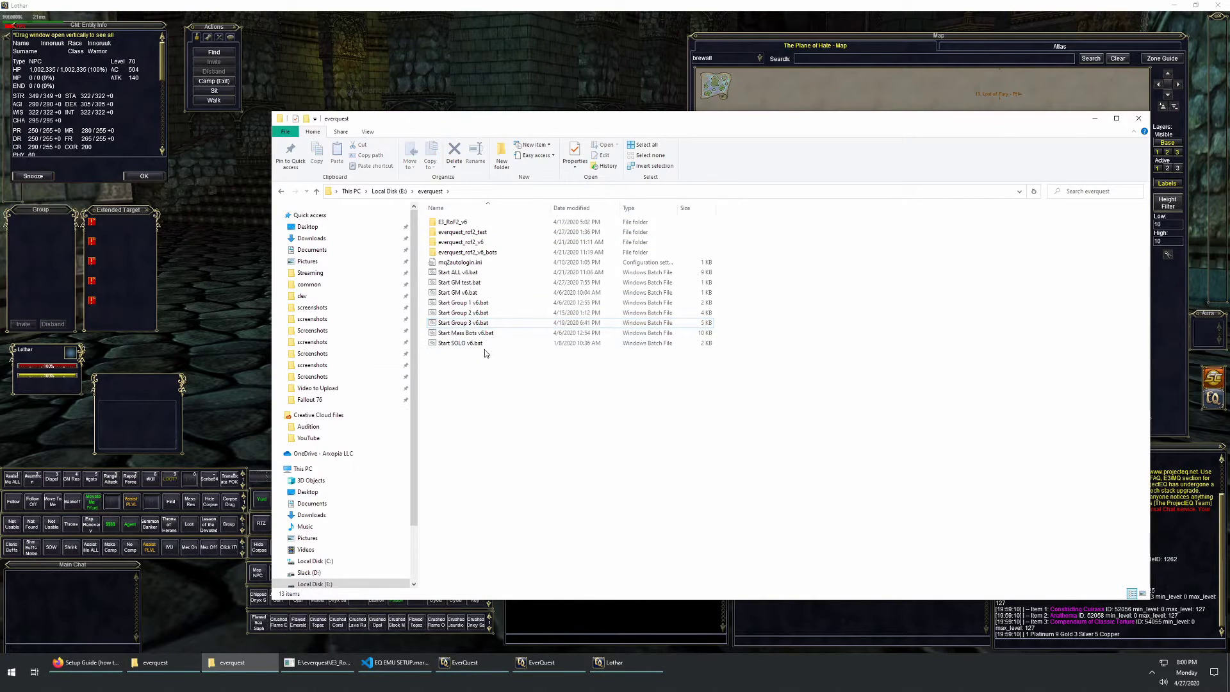
{"action": "right_click", "coordinate": [467, 325]}
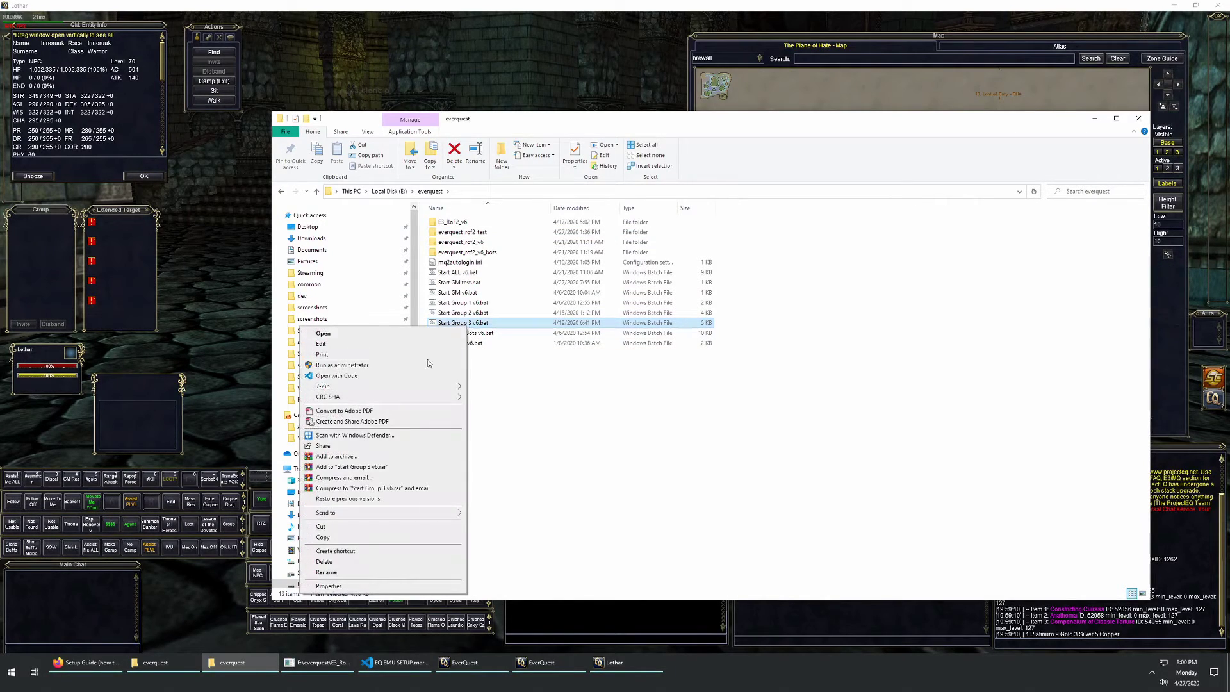
{"action": "left_click", "coordinate": [519, 376]}
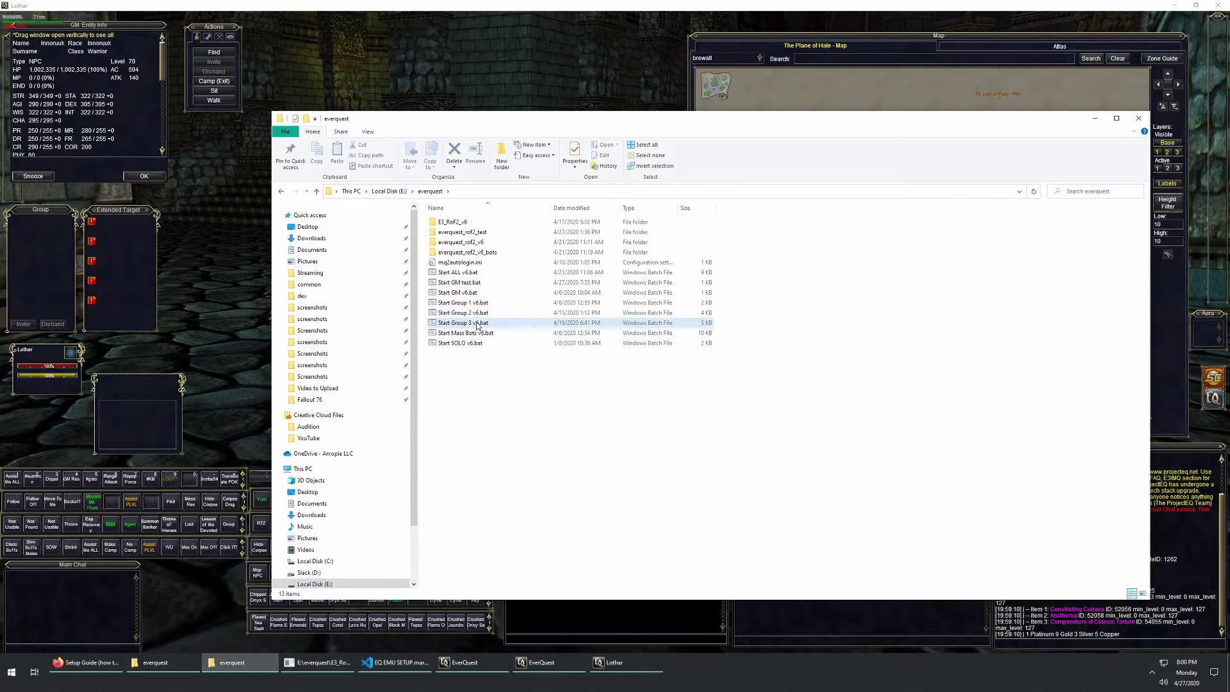
{"action": "right_click", "coordinate": [477, 325]}
{"action": "left_click", "coordinate": [359, 374]}
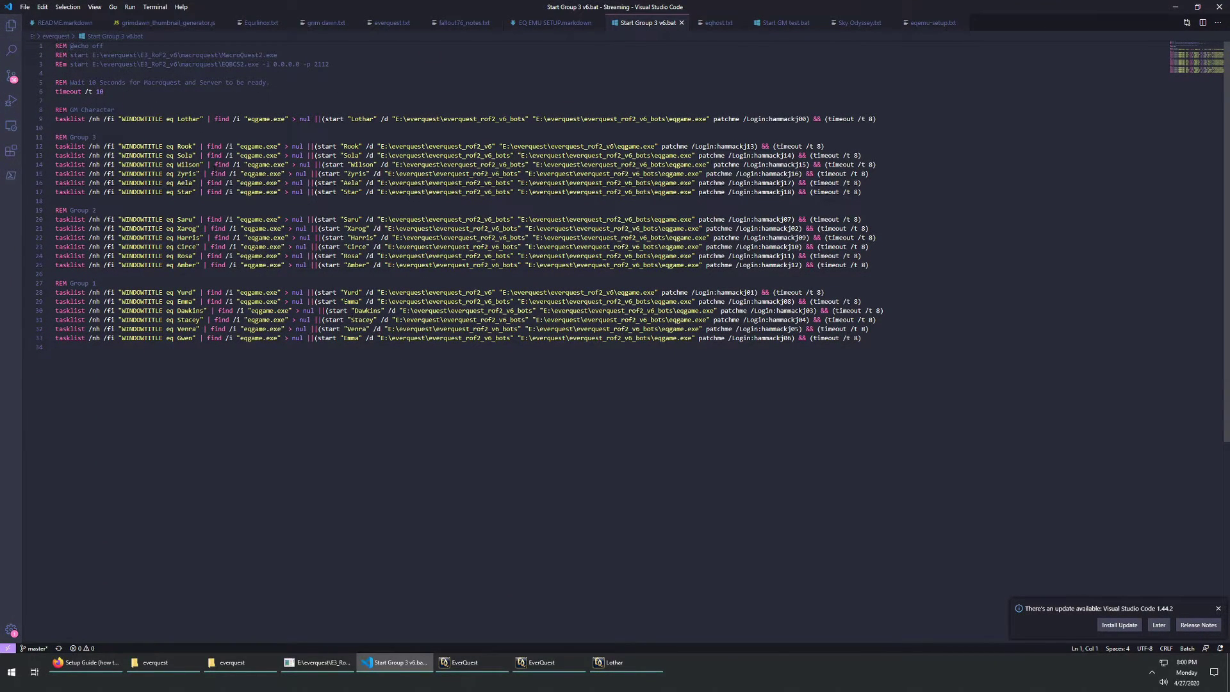
Step: Open Start Mass Bots v6.bat and Start Group 1 v6.bat in Visual Studio Code
{"action": "left_click", "coordinate": [240, 662]}
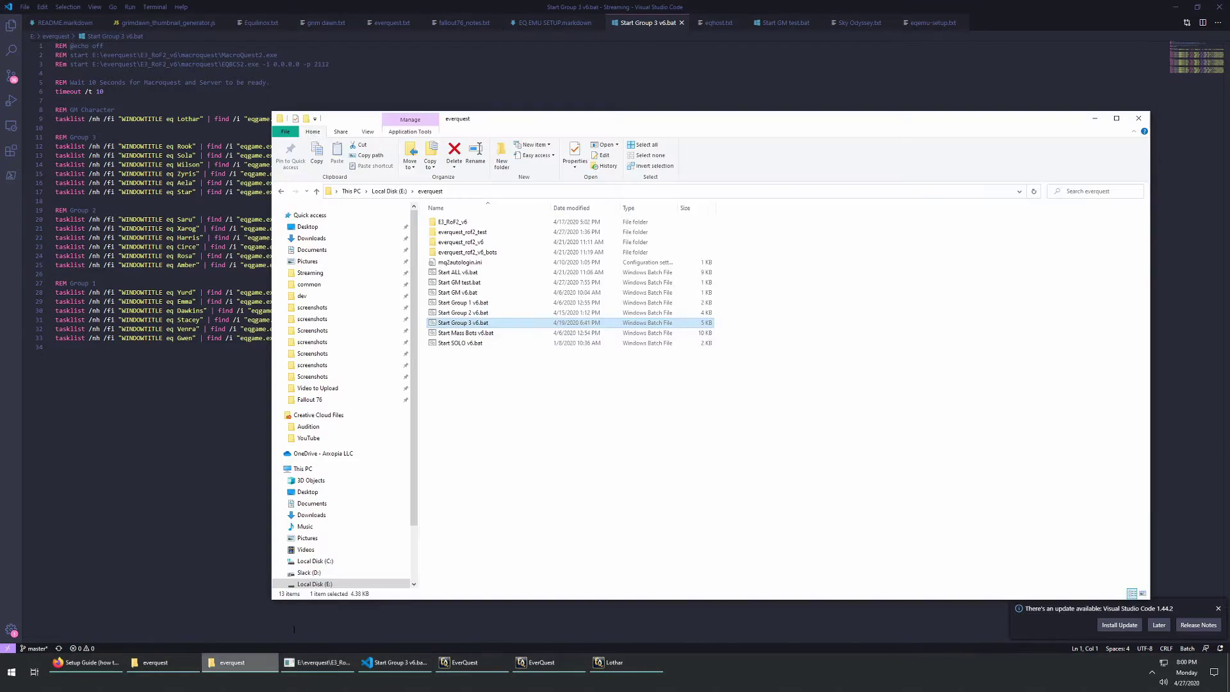
{"action": "right_click", "coordinate": [463, 333]}
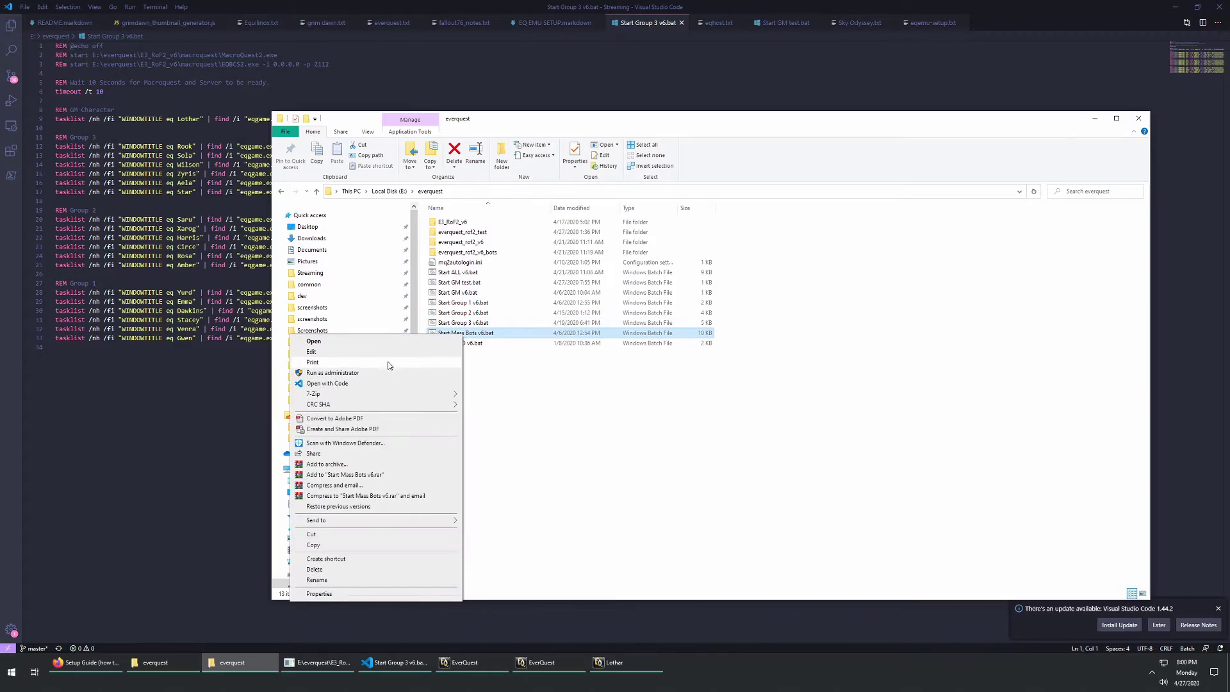
{"action": "left_click", "coordinate": [326, 383]}
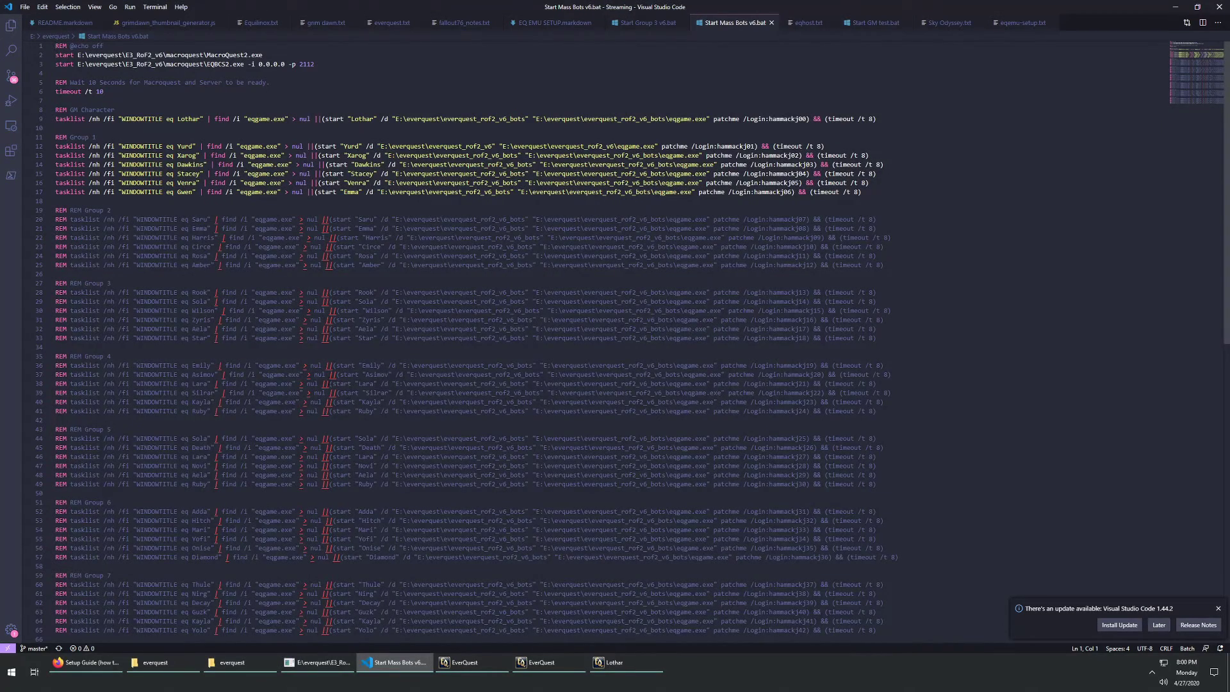
{"action": "left_click", "coordinate": [186, 667]}
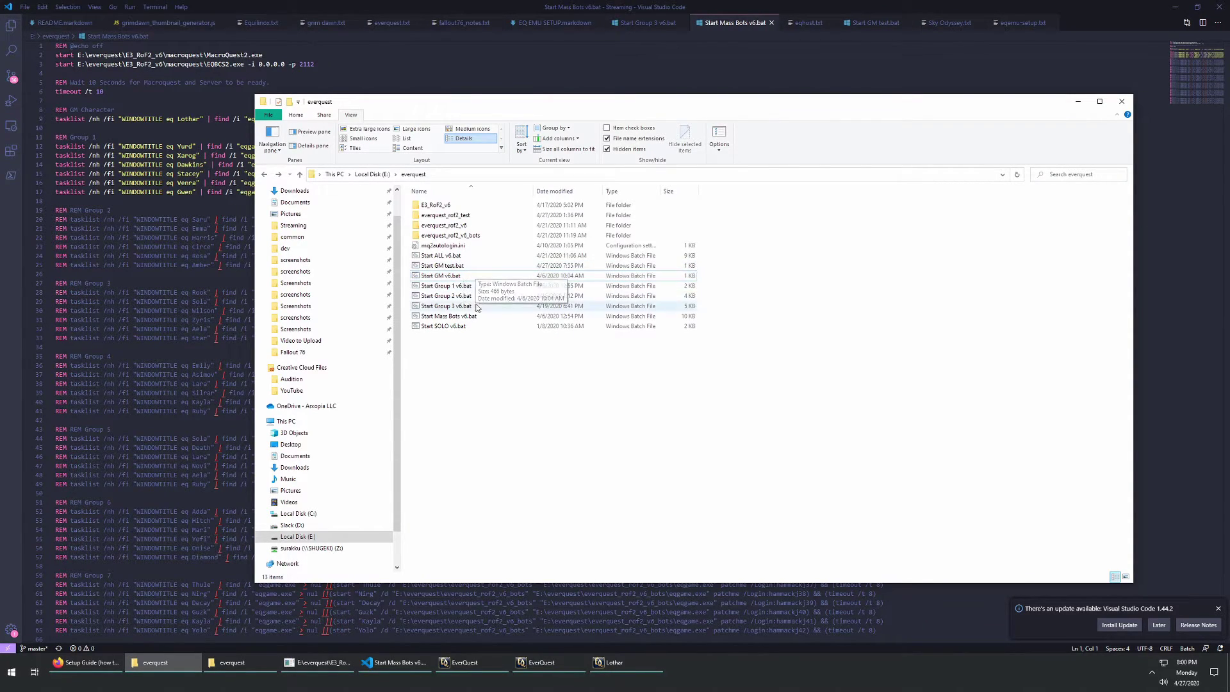
{"action": "right_click", "coordinate": [465, 287]}
{"action": "left_click", "coordinate": [378, 336]}
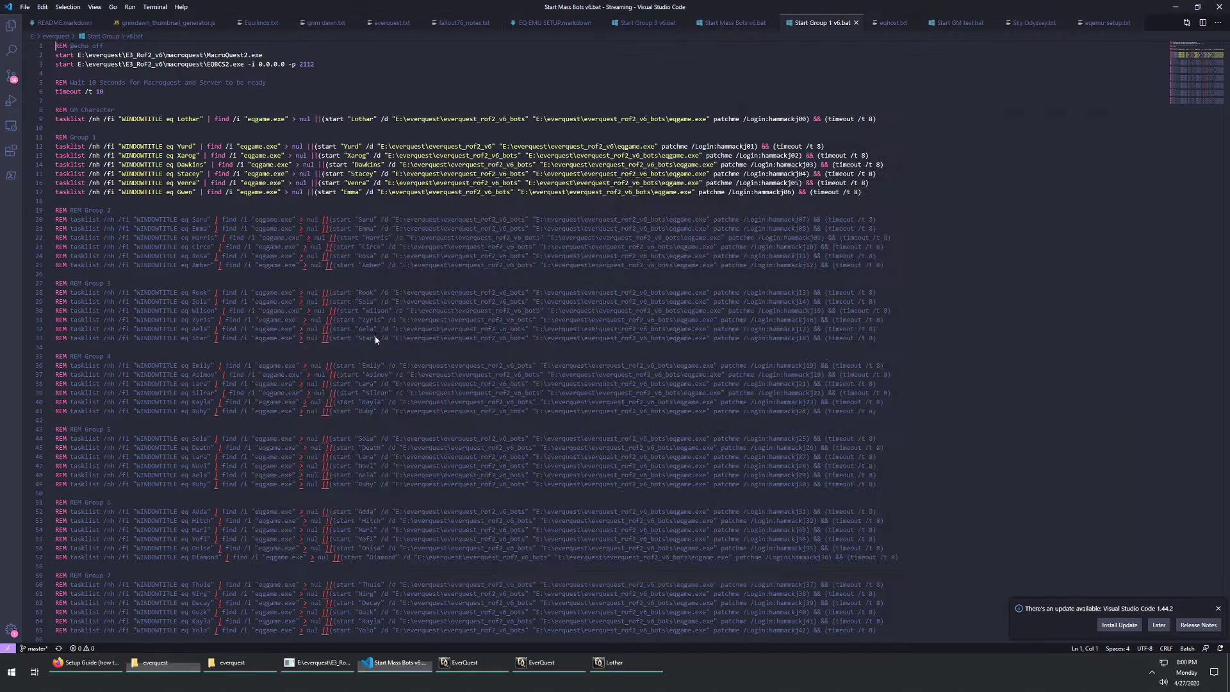
Step: Open Start ALL v6.bat in Visual Studio Code as well
{"action": "left_click", "coordinate": [155, 663]}
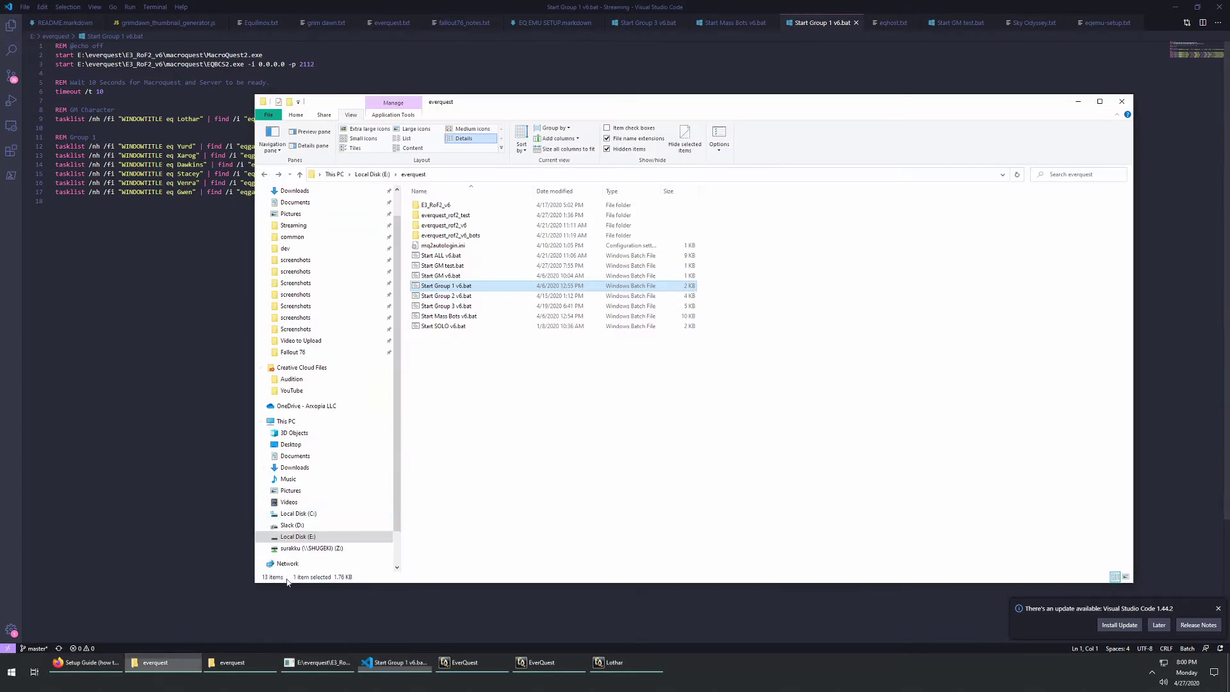
{"action": "right_click", "coordinate": [459, 276]}
{"action": "right_click", "coordinate": [448, 265]}
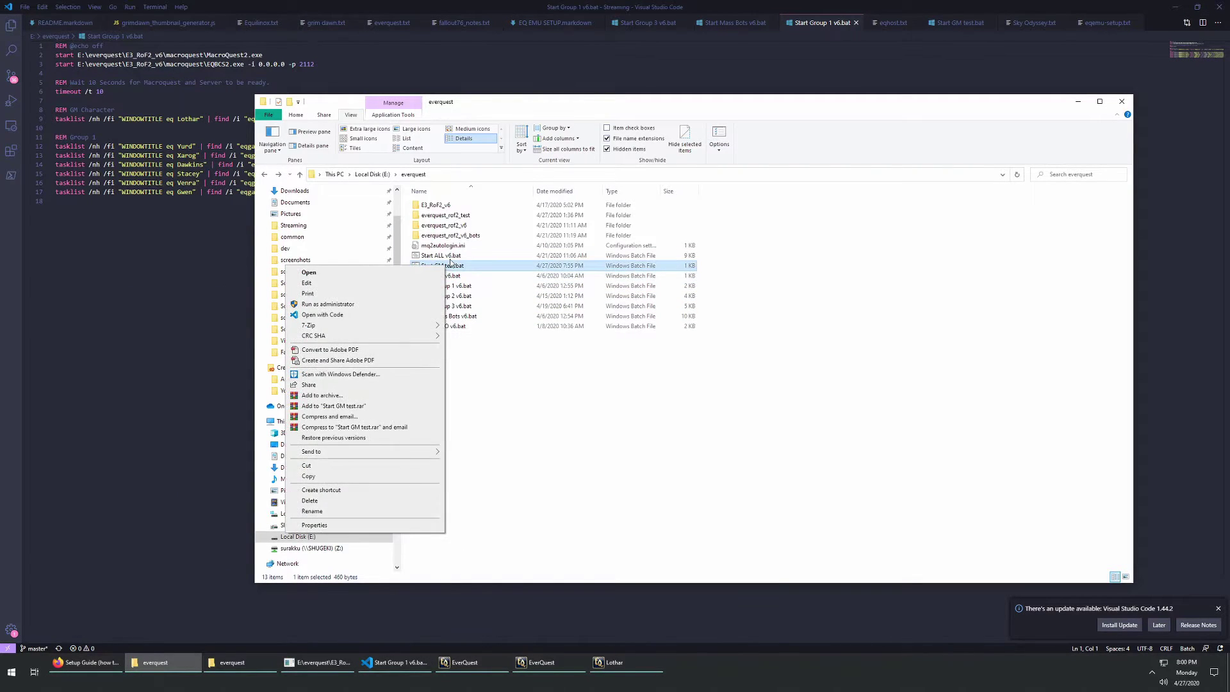
{"action": "right_click", "coordinate": [449, 256]}
{"action": "left_click", "coordinate": [331, 309]}
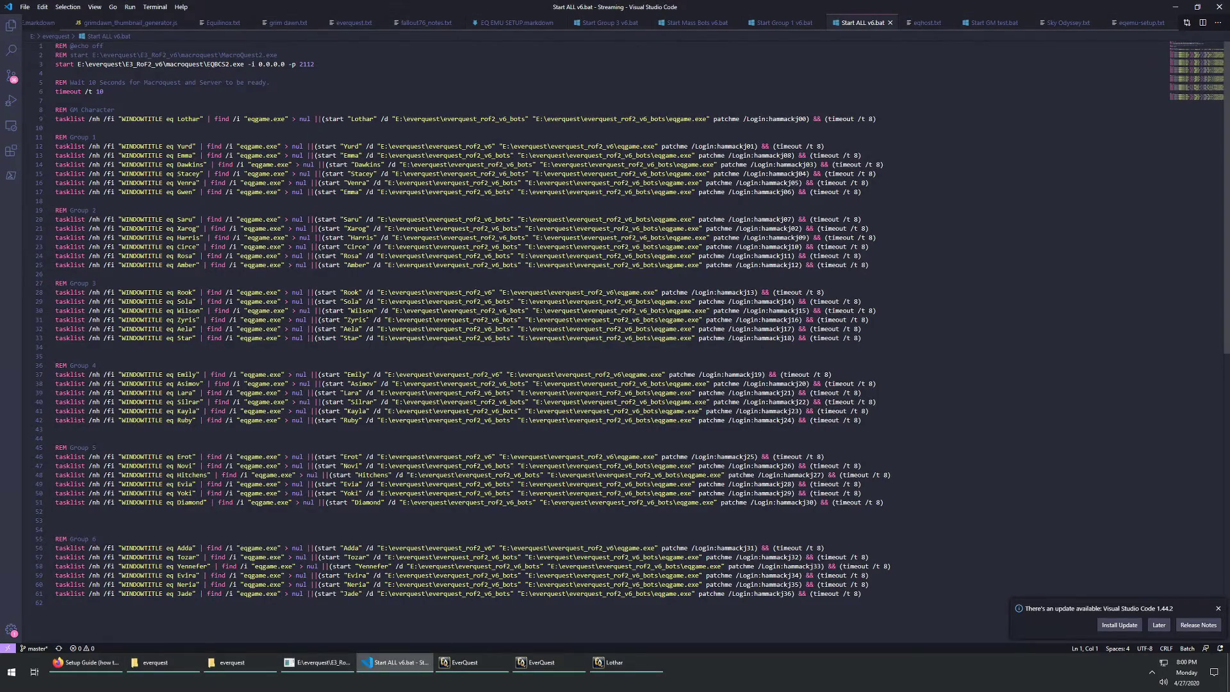
Step: Delete the blank lines before Groups 4, 5 and 6, restoring the R of REM Group 6
{"action": "scroll", "coordinate": [178, 471], "scroll_direction": "down", "scroll_amount": 4}
{"action": "scroll", "coordinate": [178, 470], "scroll_direction": "up", "scroll_amount": 4}
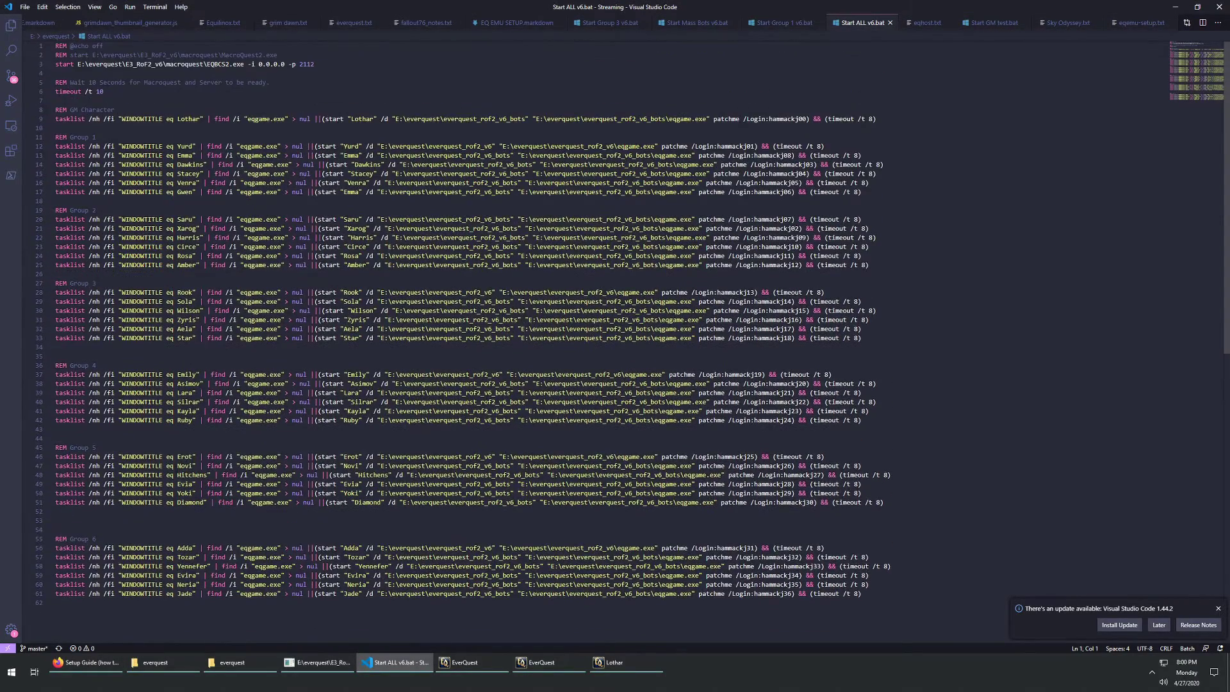
{"action": "left_click", "coordinate": [75, 354]}
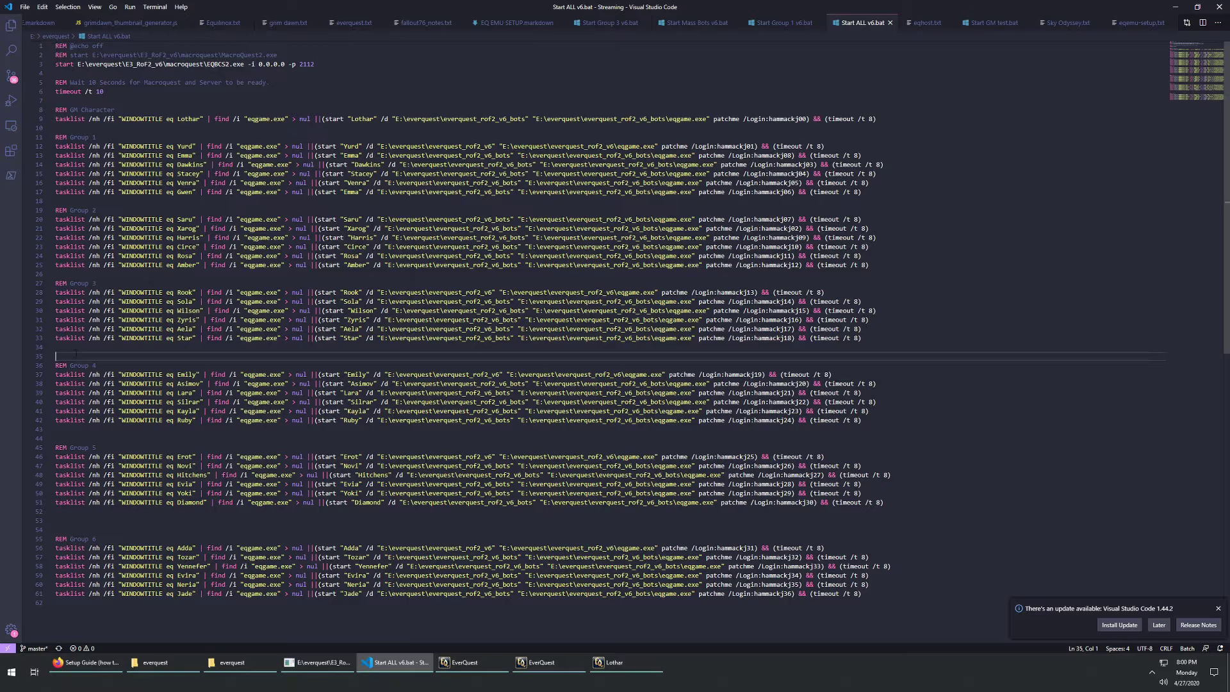
{"action": "key", "text": "Delete"}
{"action": "left_click", "coordinate": [73, 429]}
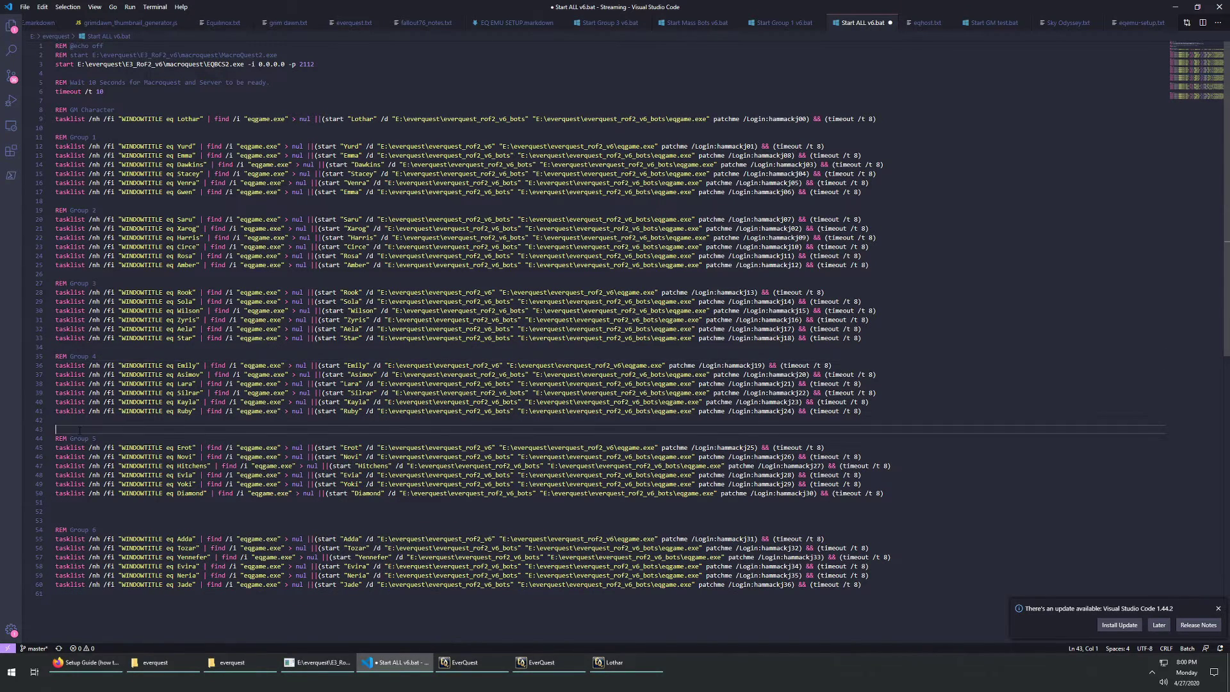
{"action": "key", "text": "Delete"}
{"action": "left_click", "coordinate": [74, 512]}
{"action": "key", "text": "Delete"}
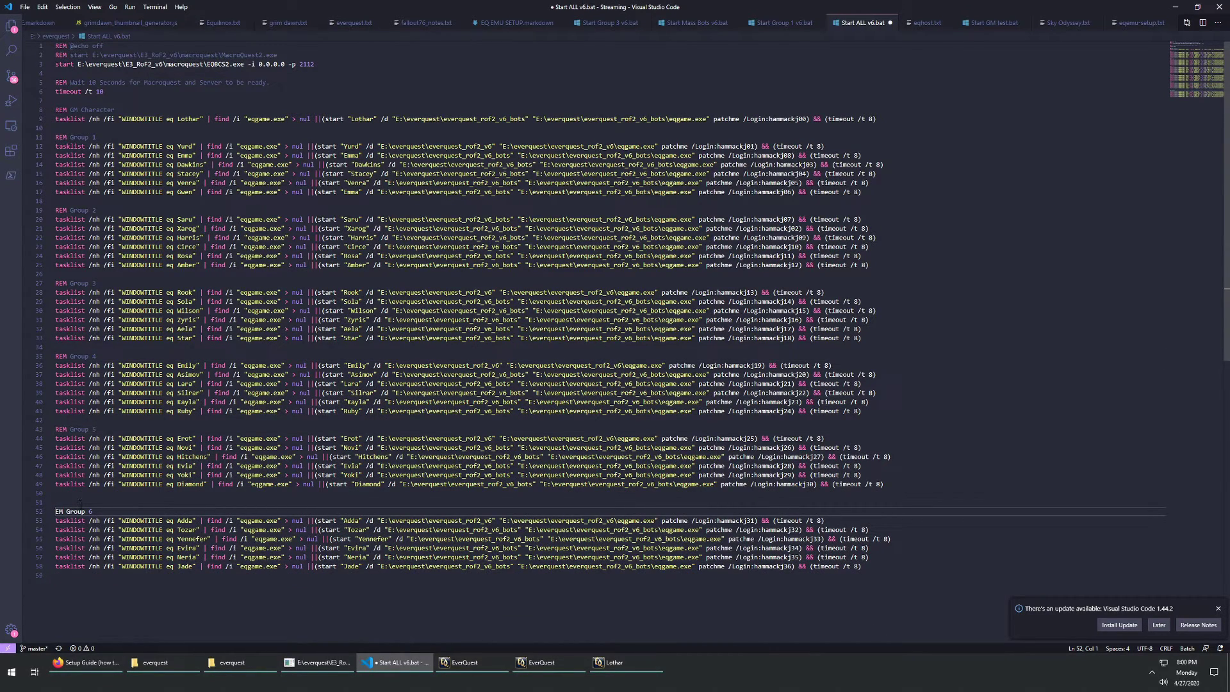
{"action": "type", "text": "R"}
Step: Review the Group 6 launch lines and save Start ALL v6.bat
{"action": "left_click_drag", "start_coordinate": [874, 569], "coordinate": [48, 145]}
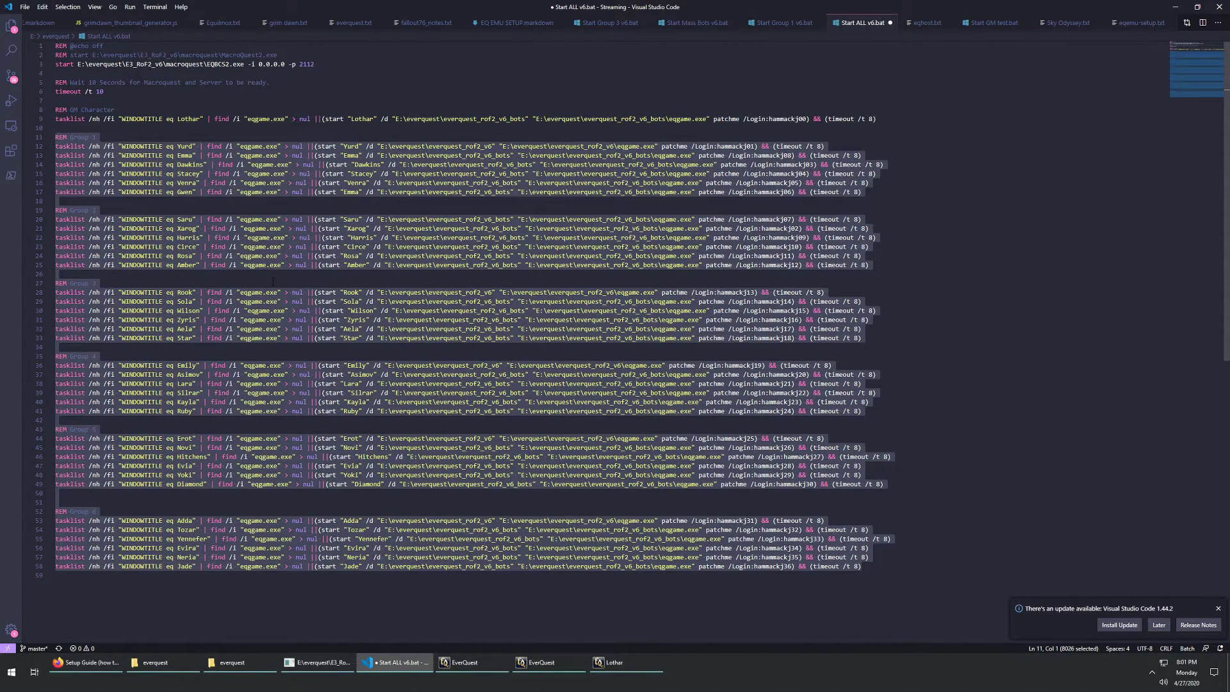
{"action": "left_click", "coordinate": [344, 210]}
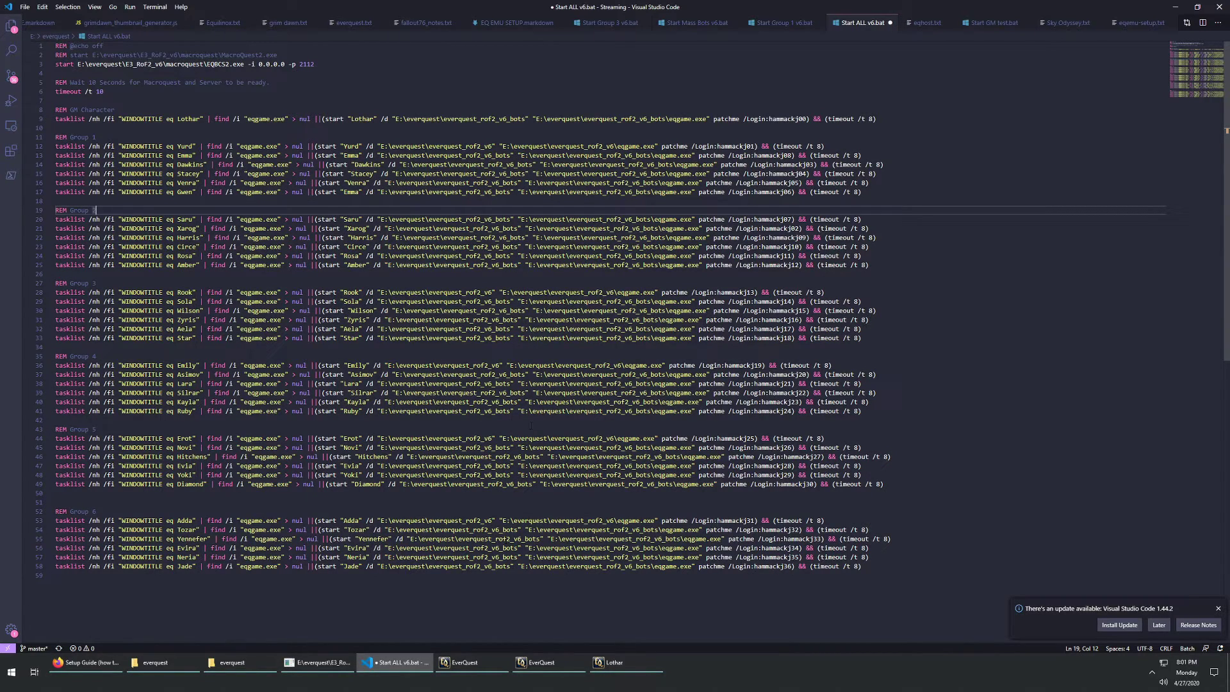
{"action": "mouse_move", "coordinate": [170, 672]}
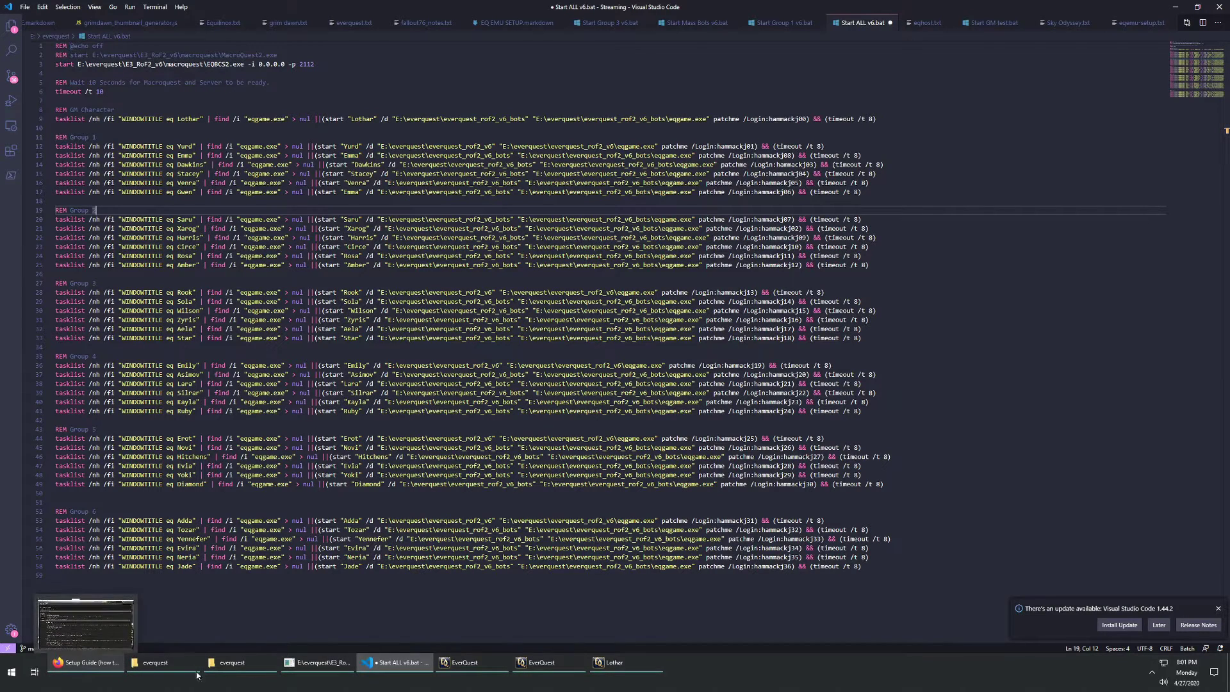
{"action": "key", "text": "ctrl+s"}
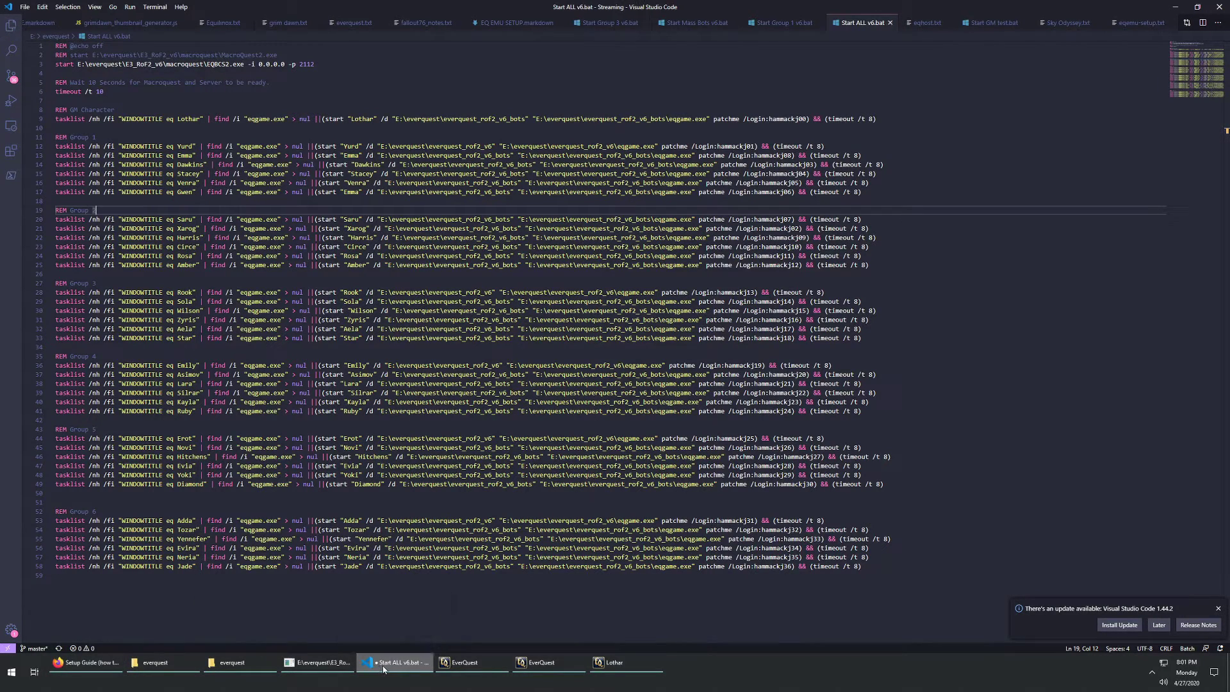
Step: Return to the ProjectEQ Setup Guide in Firefox and scroll down to the AutoLogin section
{"action": "mouse_move", "coordinate": [318, 658]}
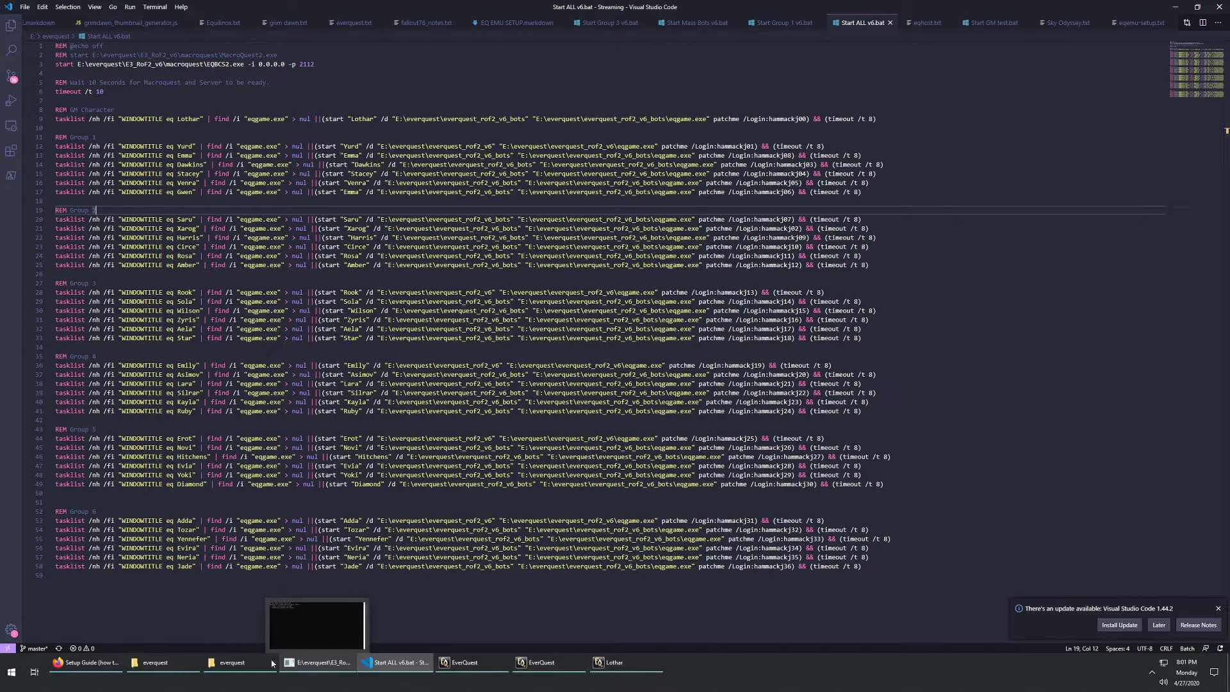
{"action": "left_click", "coordinate": [86, 663]}
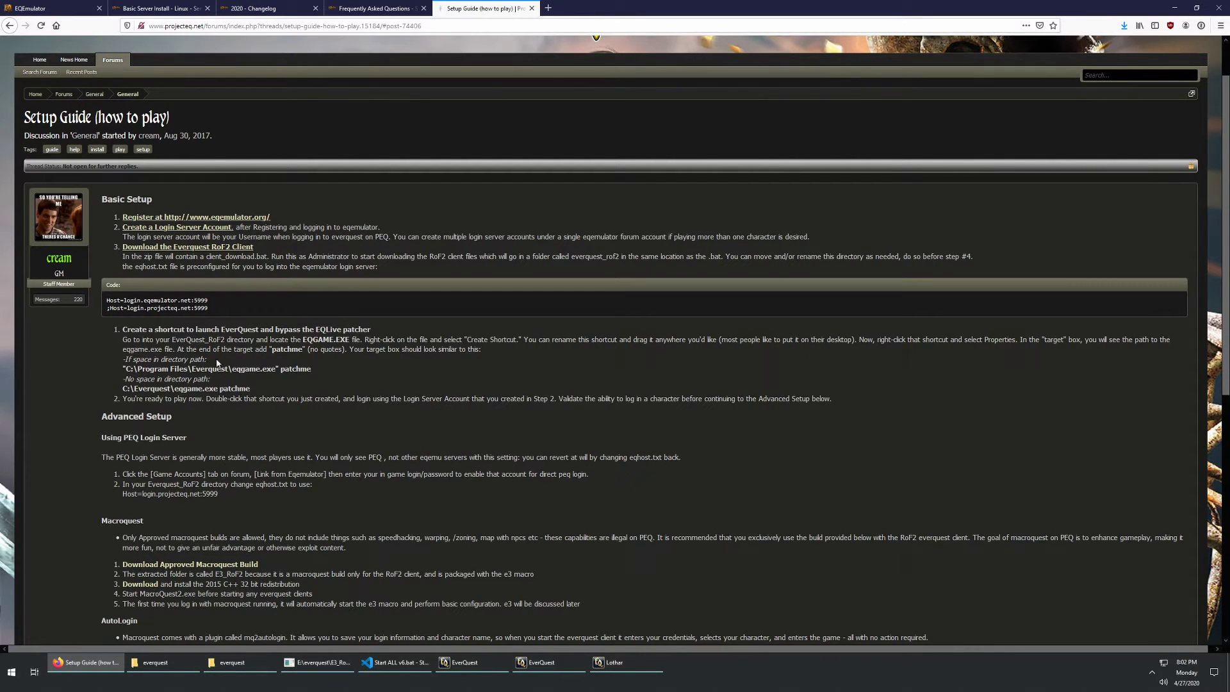
{"action": "scroll", "coordinate": [616, 340], "scroll_direction": "down", "scroll_amount": 5}
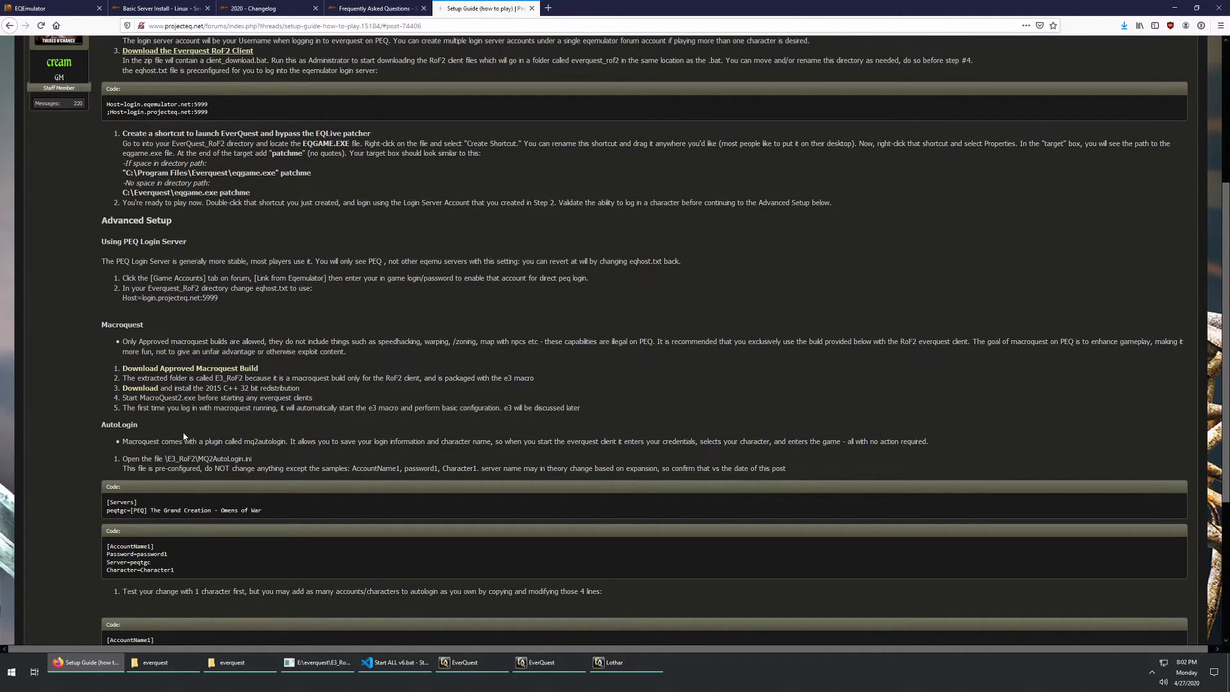
{"action": "scroll", "coordinate": [193, 442], "scroll_direction": "down", "scroll_amount": 4}
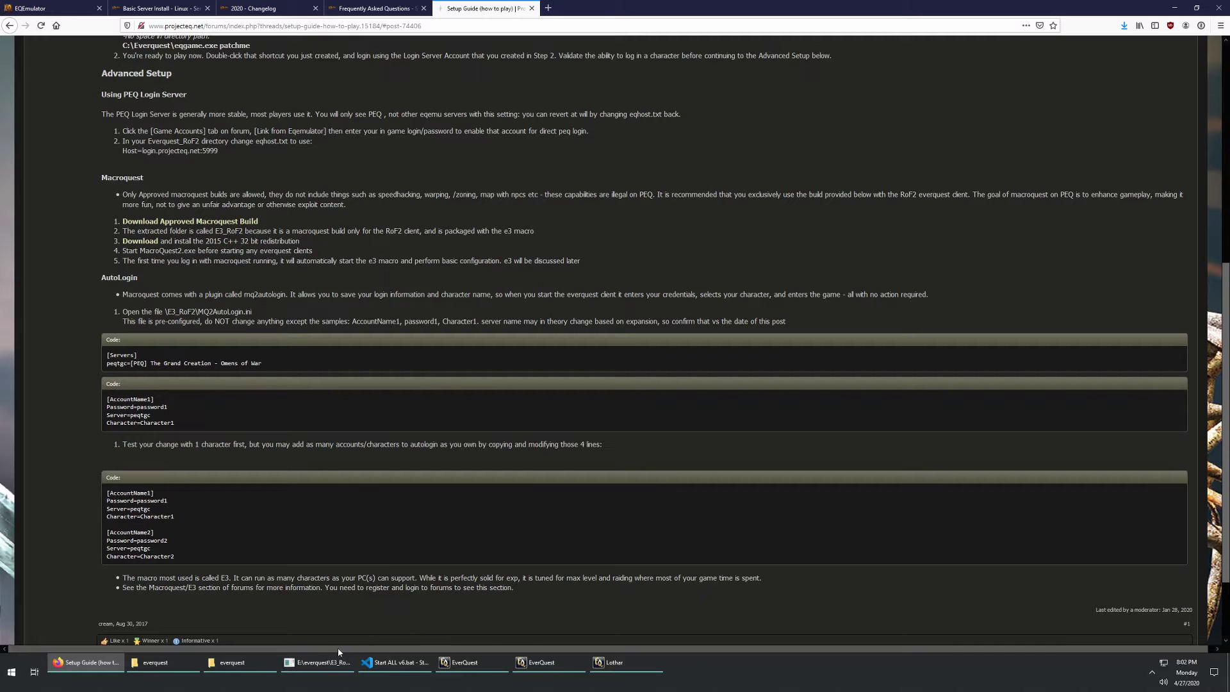
Step: In the everquest folder window, go into E3_RoF2_v6 and then its macroquest folder
{"action": "left_click", "coordinate": [180, 665]}
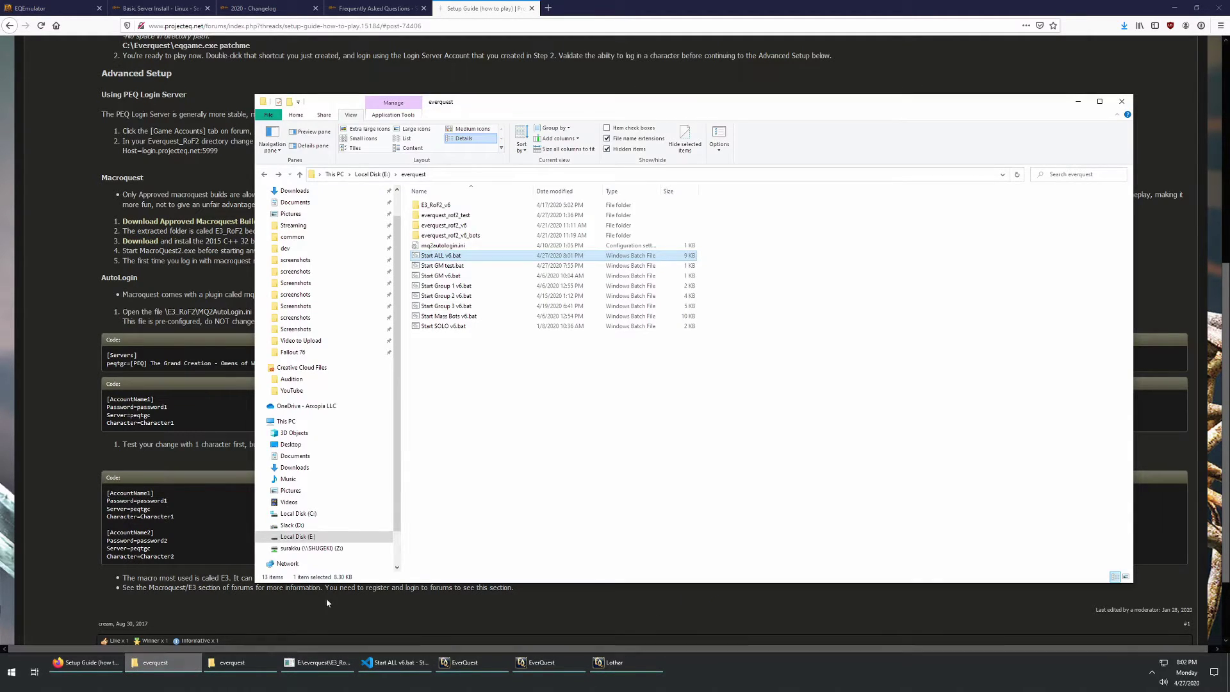
{"action": "double_click", "coordinate": [435, 205]}
{"action": "double_click", "coordinate": [435, 205]}
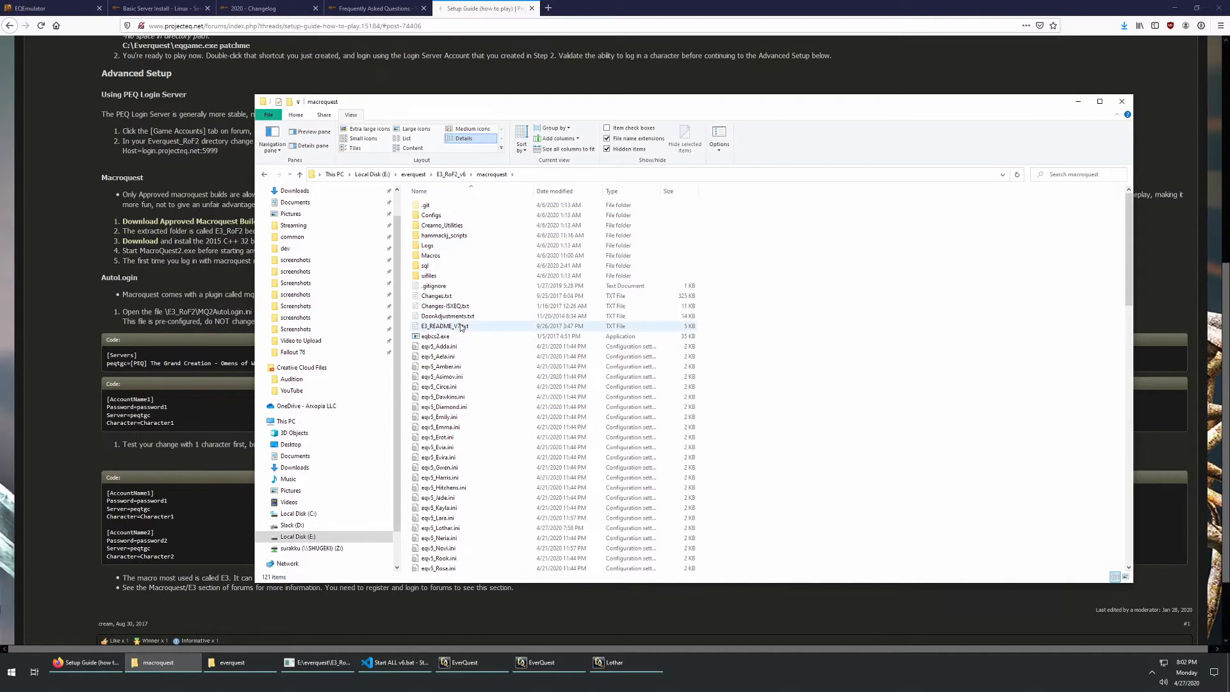
Step: Find MQ2AutoLogin.ini in the macroquest folder and open it with Code
{"action": "scroll", "coordinate": [461, 327], "scroll_direction": "down", "scroll_amount": 13}
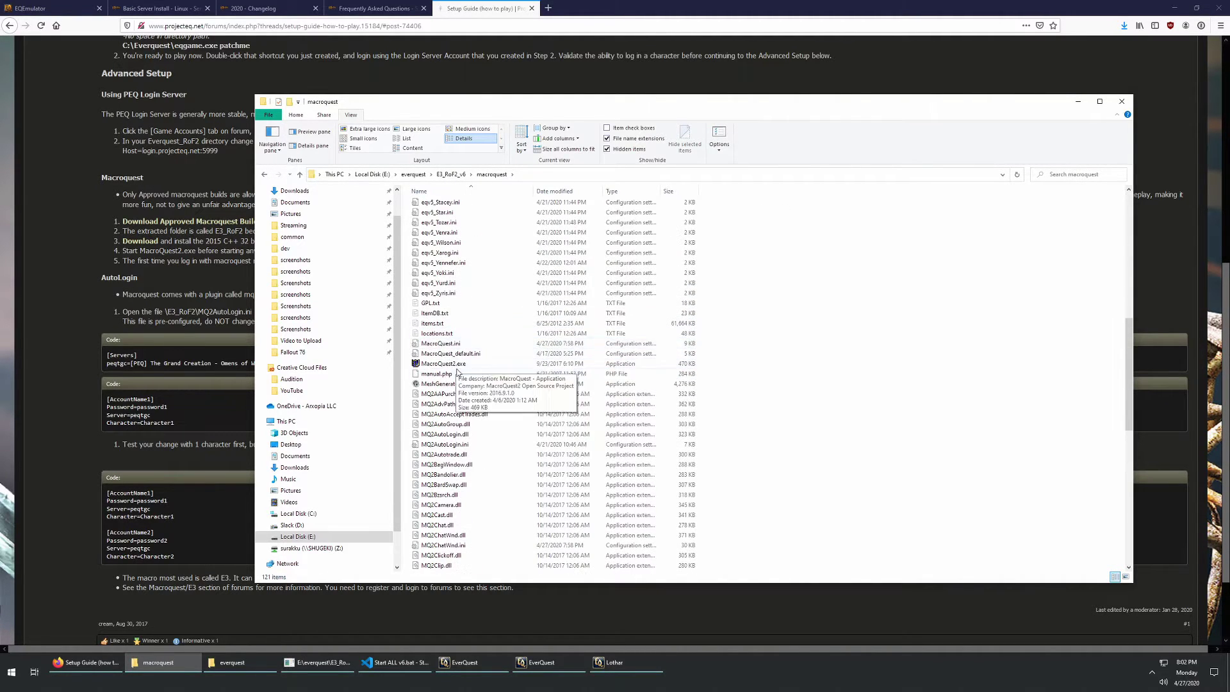
{"action": "scroll", "coordinate": [451, 373], "scroll_direction": "down", "scroll_amount": 2}
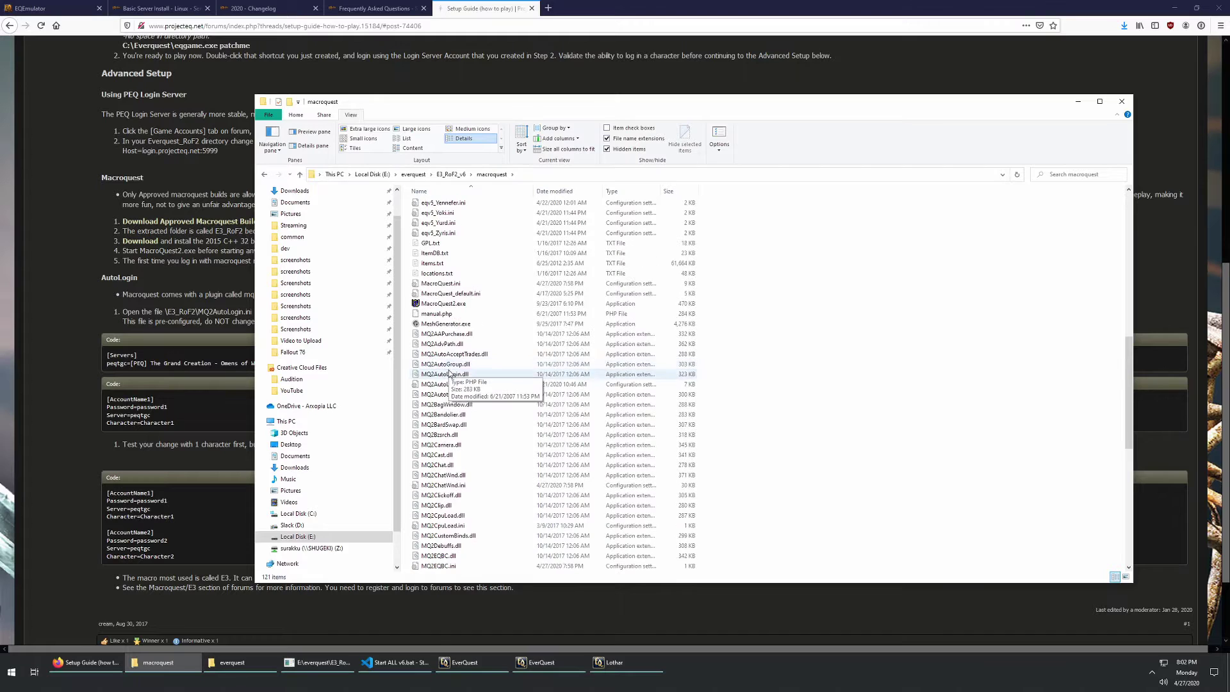
{"action": "scroll", "coordinate": [449, 397], "scroll_direction": "up", "scroll_amount": 6}
{"action": "scroll", "coordinate": [449, 431], "scroll_direction": "down", "scroll_amount": 18}
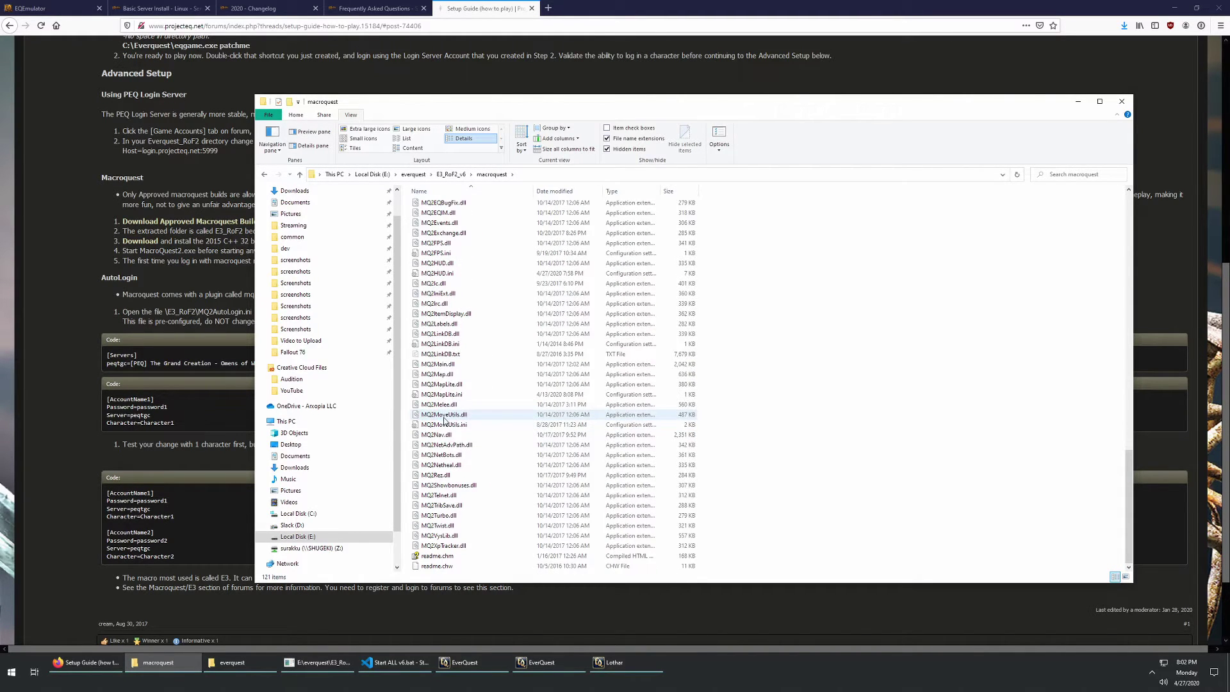
{"action": "scroll", "coordinate": [452, 436], "scroll_direction": "up", "scroll_amount": 4}
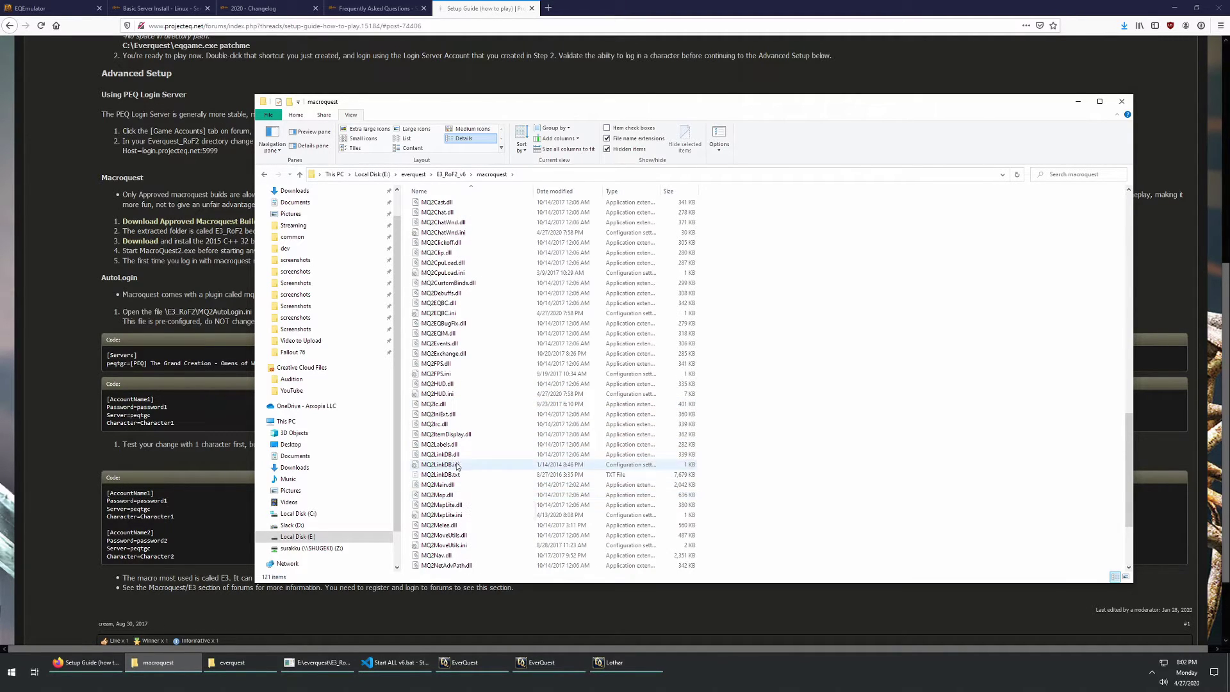
{"action": "scroll", "coordinate": [465, 368], "scroll_direction": "up", "scroll_amount": 4}
{"action": "right_click", "coordinate": [460, 254]}
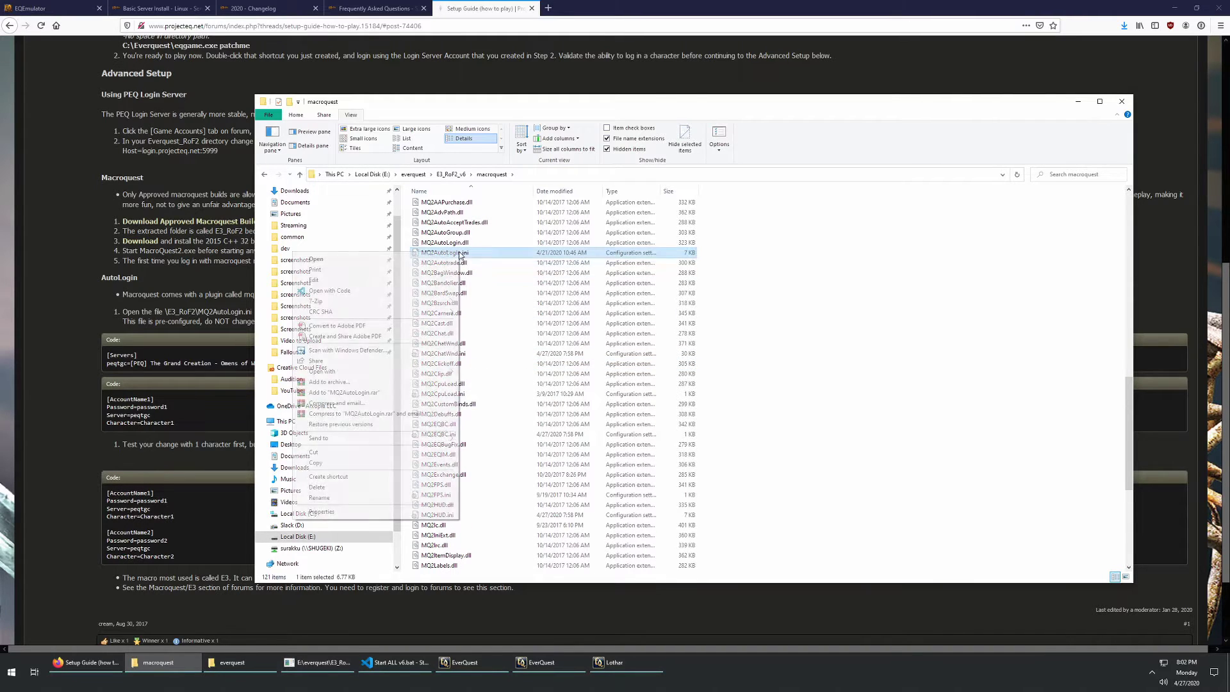
{"action": "left_click", "coordinate": [376, 287]}
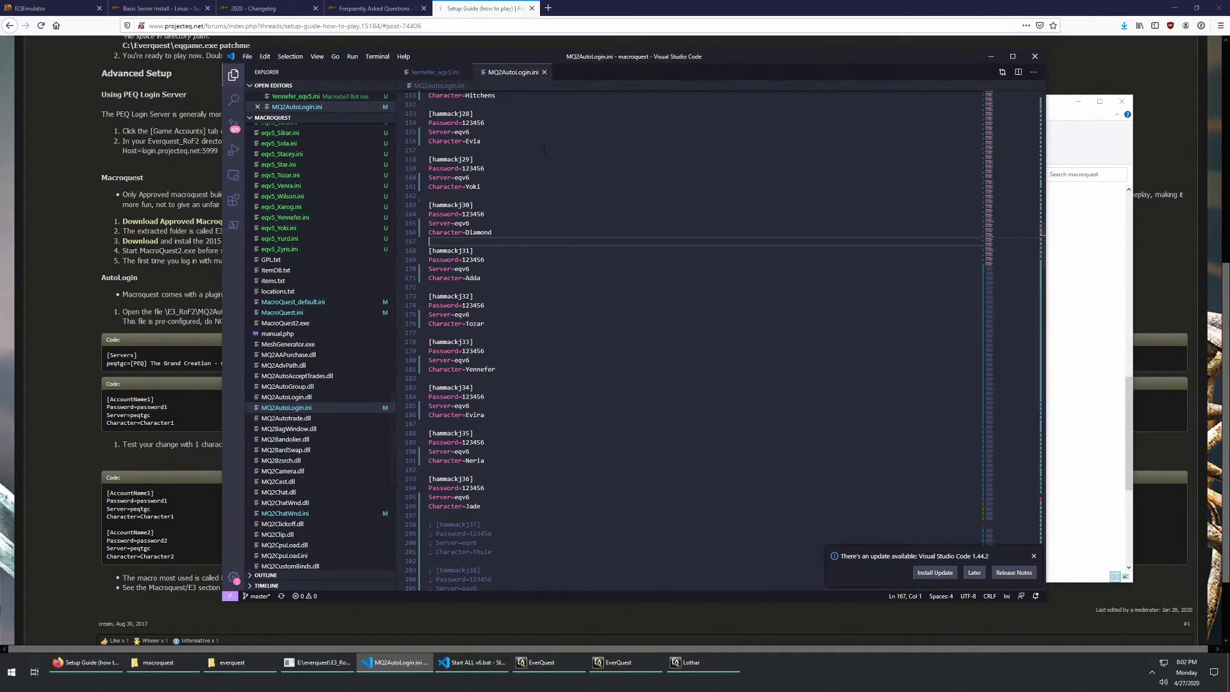
Step: Highlight the first account block and the eqv6=Everquest v6 line, then place the login.json terminal beside it
{"action": "scroll", "coordinate": [551, 328], "scroll_direction": "up", "scroll_amount": 20}
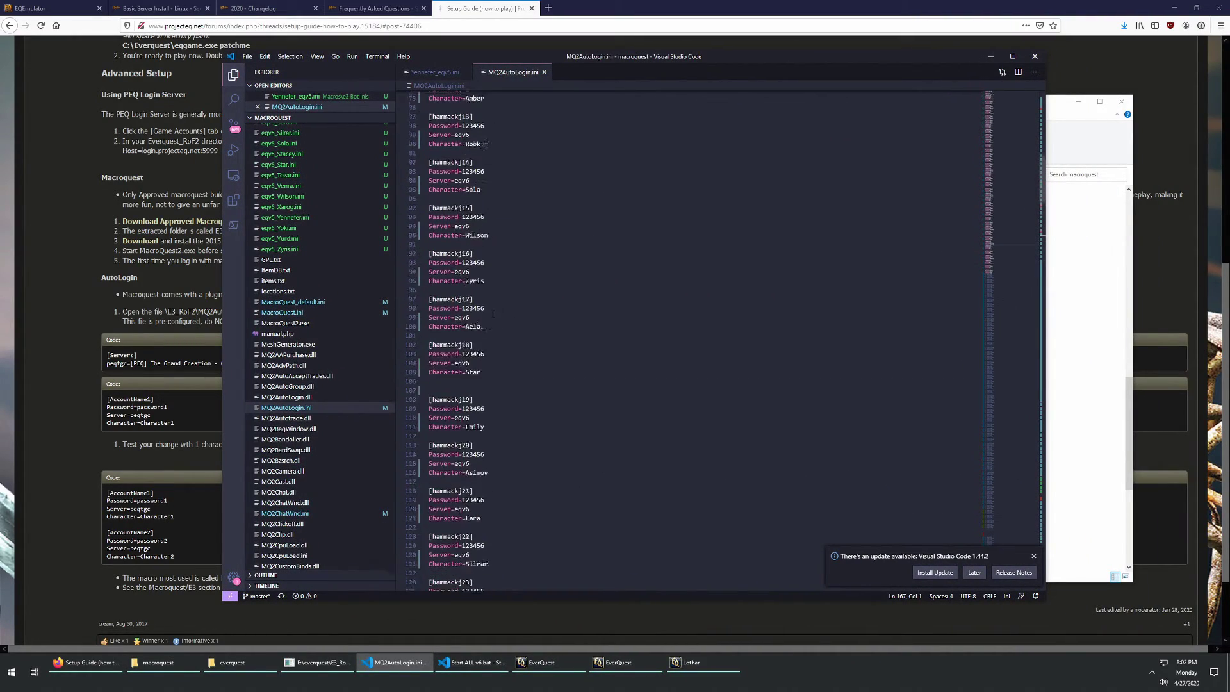
{"action": "scroll", "coordinate": [492, 314], "scroll_direction": "up", "scroll_amount": 15}
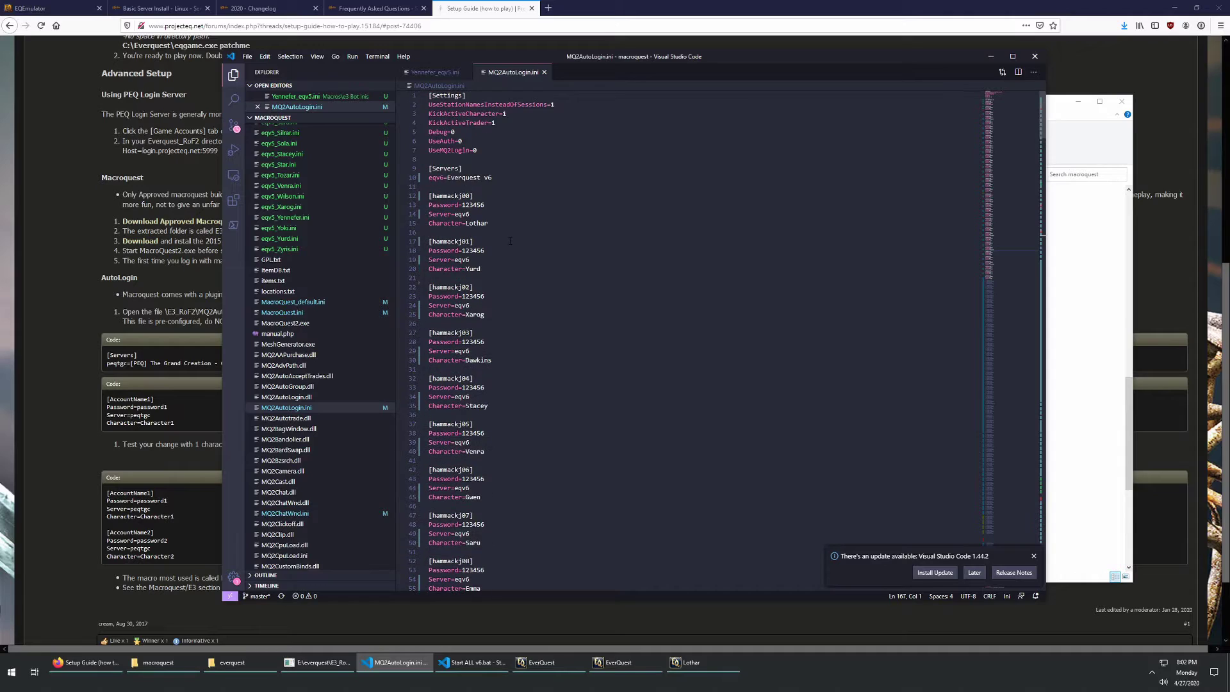
{"action": "double_click", "coordinate": [470, 195]}
{"action": "left_click_drag", "start_coordinate": [488, 223], "coordinate": [416, 217]}
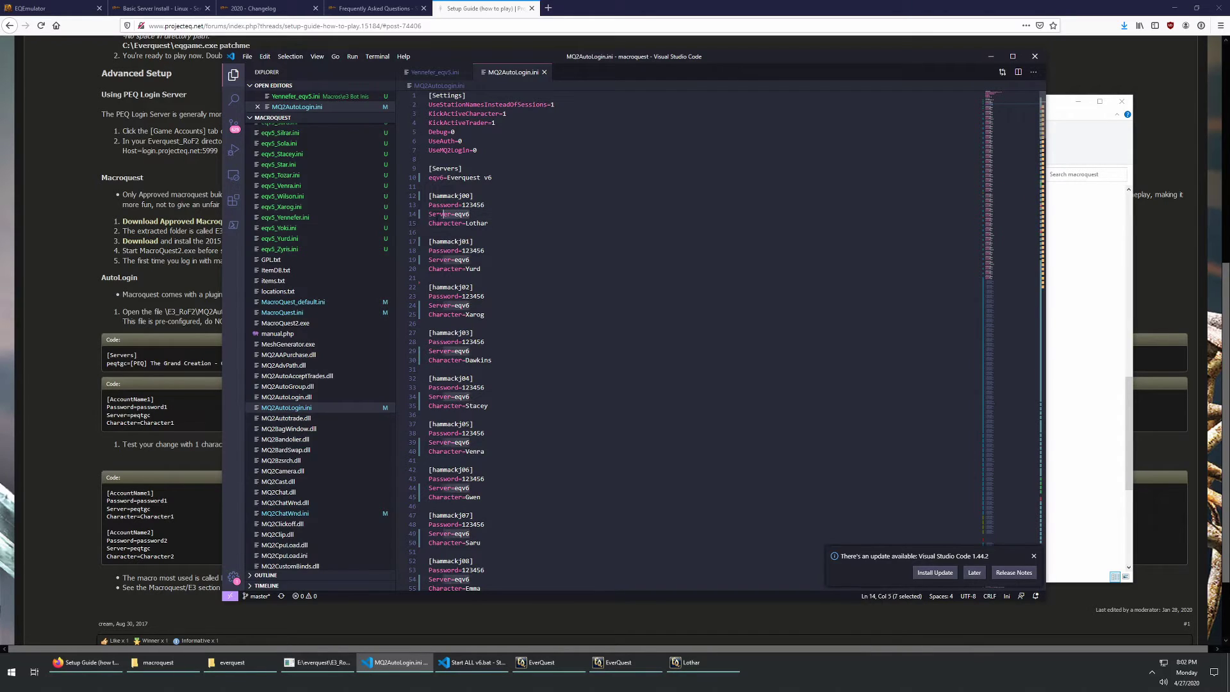
{"action": "double_click", "coordinate": [461, 214]}
{"action": "left_click_drag", "start_coordinate": [493, 177], "coordinate": [427, 186]}
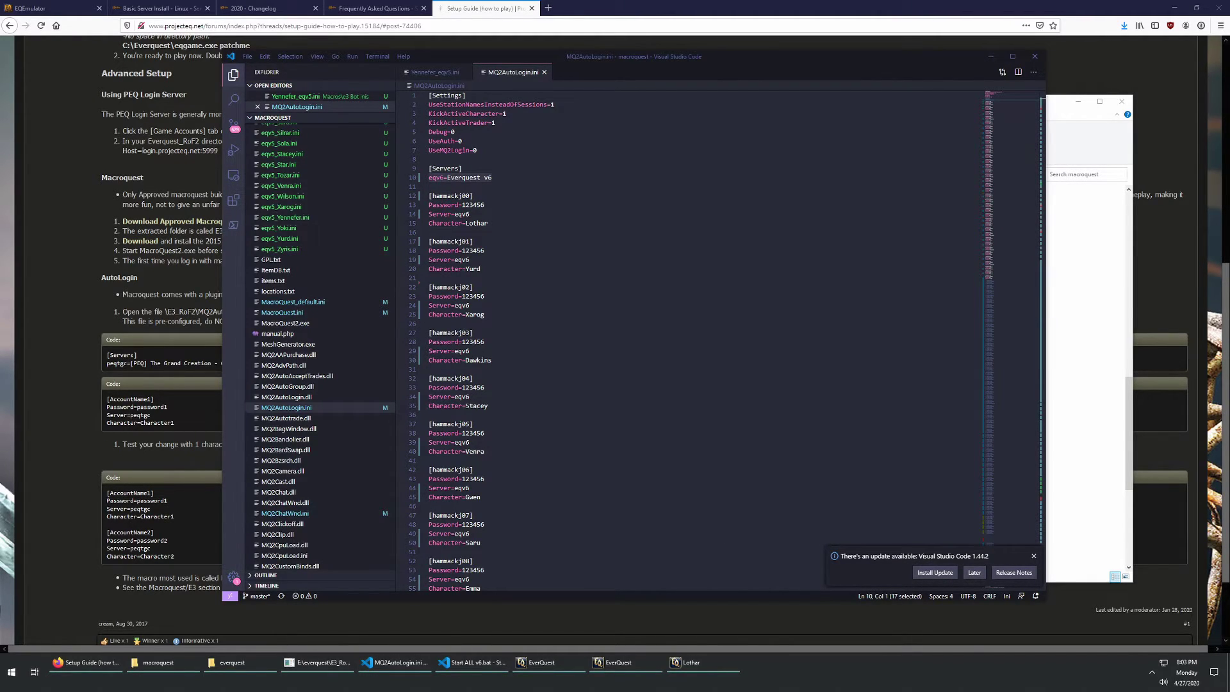
{"action": "left_click_drag", "start_coordinate": [993, 98], "coordinate": [540, 99]}
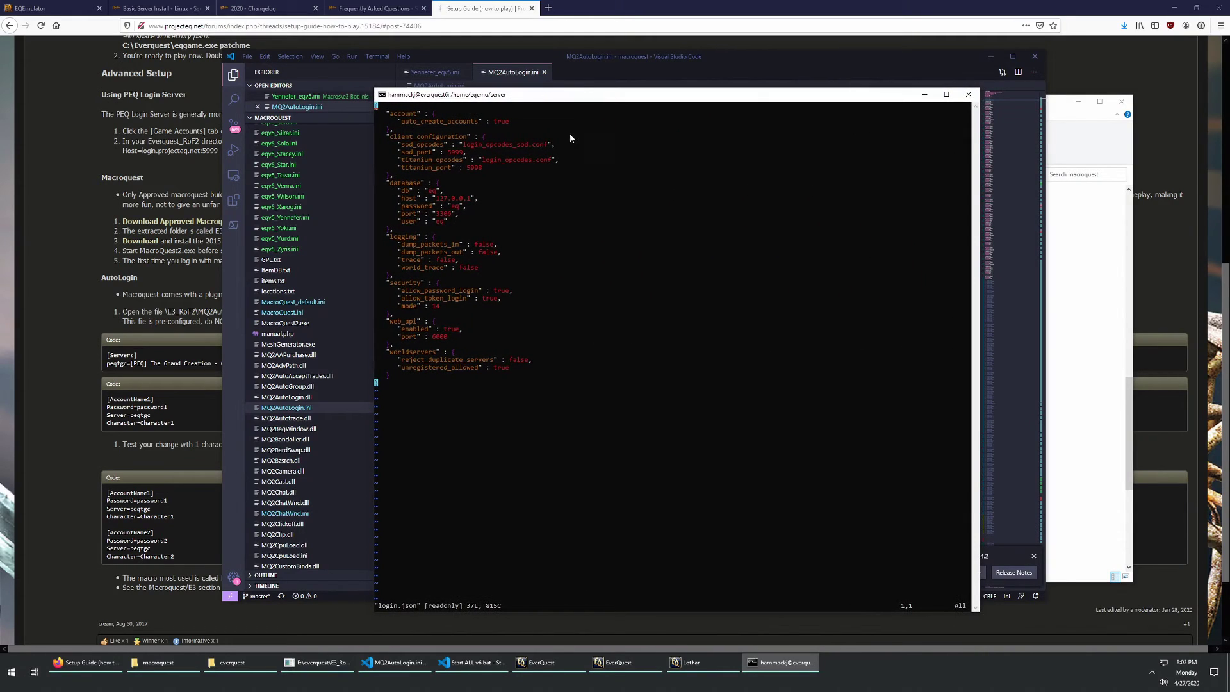
Step: Quit vi, reopen eqemu_config.json read-only from shell history, then move PuTTY aside
{"action": "type", "text": ":q"}
{"action": "key", "text": "Return"}
{"action": "key", "text": "Up"}
{"action": "key", "text": "Up"}
{"action": "key", "text": "Up"}
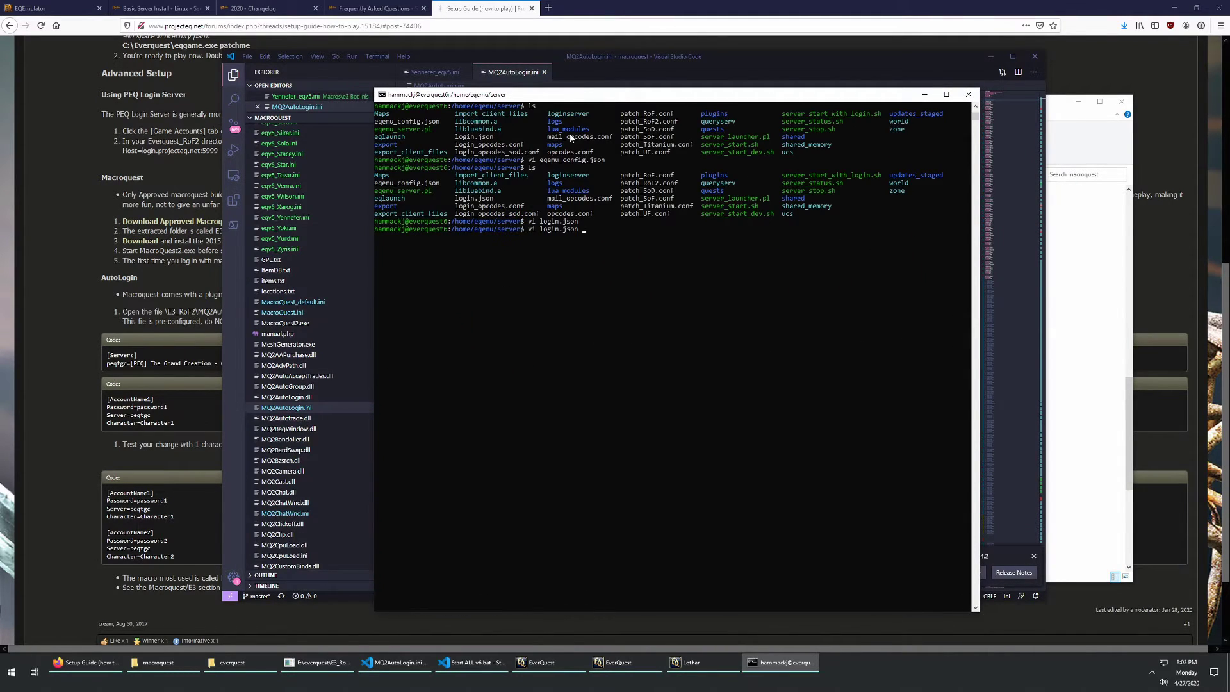
{"action": "key", "text": "Return"}
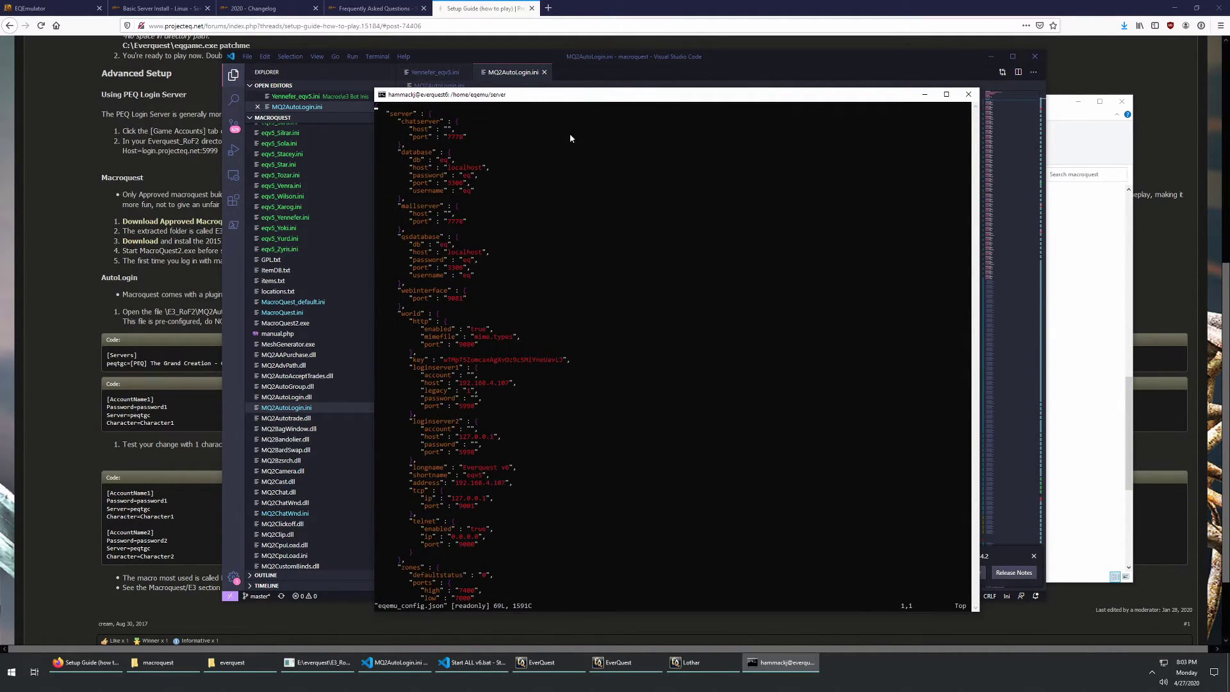
{"action": "left_click_drag", "start_coordinate": [527, 97], "coordinate": [698, 32]}
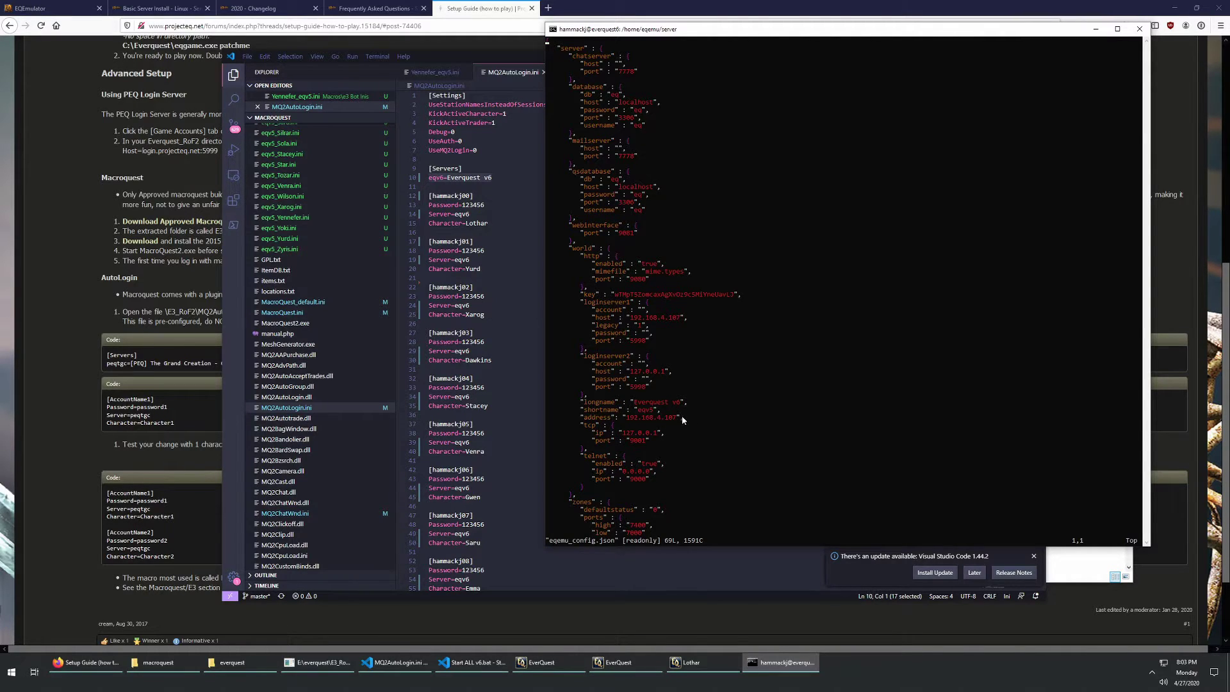
{"action": "left_click_drag", "start_coordinate": [635, 31], "coordinate": [1229, 182]}
Step: Return to Visual Studio Code and open eqv5_Emily.ini from the Explorer sidebar
{"action": "left_click", "coordinate": [596, 198]}
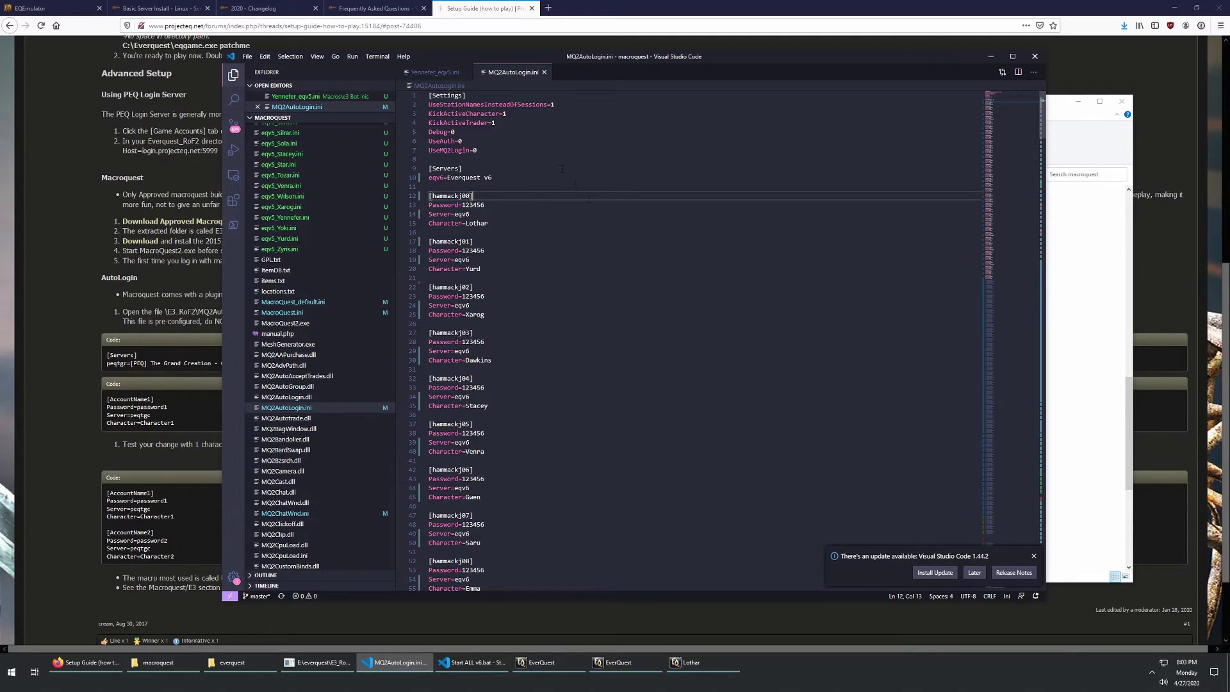
{"action": "scroll", "coordinate": [301, 257], "scroll_direction": "up", "scroll_amount": 5}
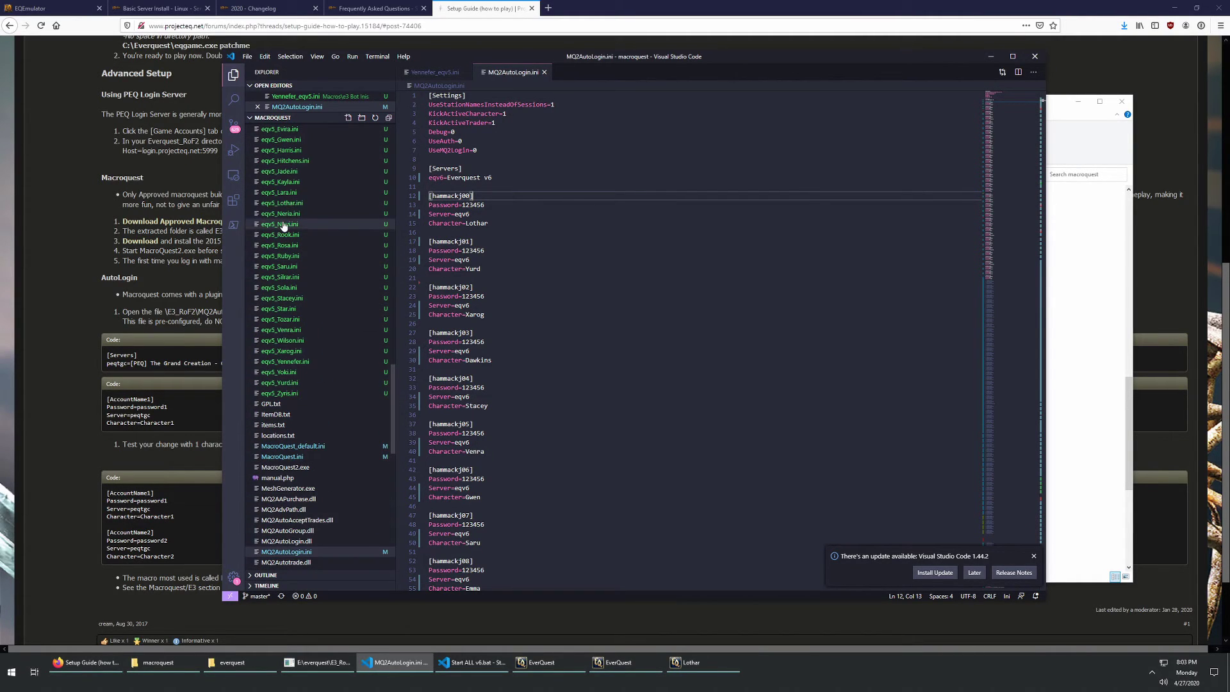
{"action": "scroll", "coordinate": [285, 223], "scroll_direction": "up", "scroll_amount": 2}
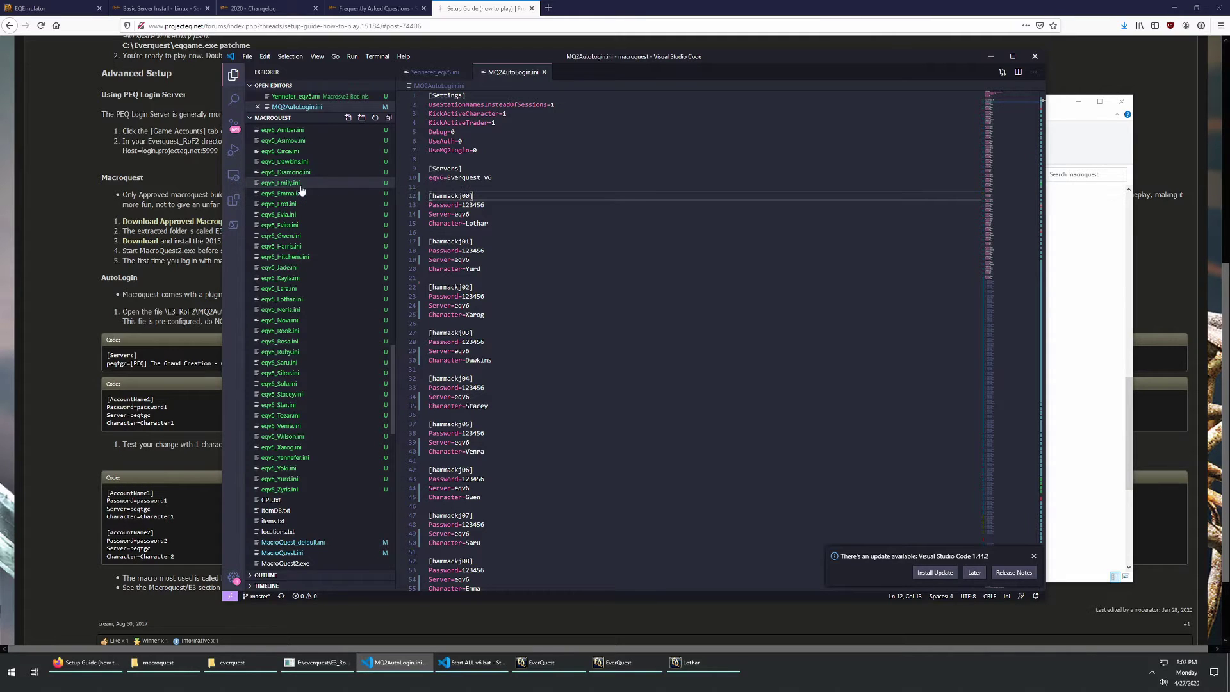
{"action": "left_click", "coordinate": [306, 183]}
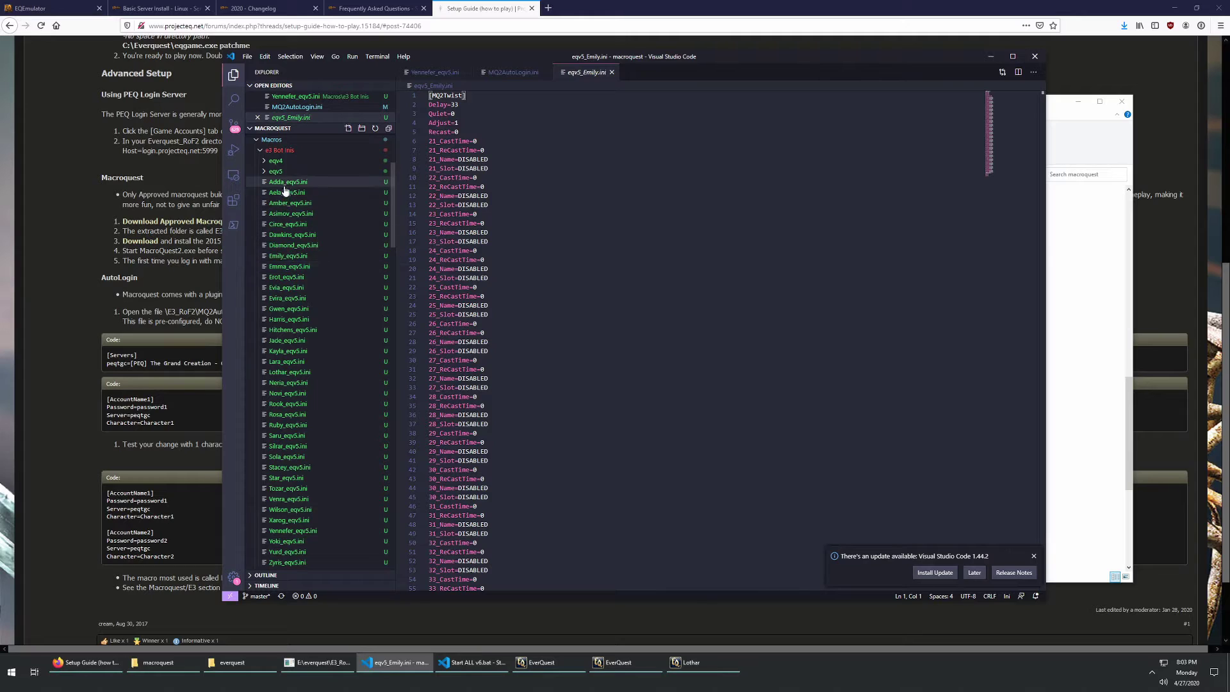
Step: View the E3 bot files Adda_eqv5.ini, Emma_eqv5.ini, Star_eqv5.ini and Tozar_eqv5.ini in turn
{"action": "left_click", "coordinate": [290, 182]}
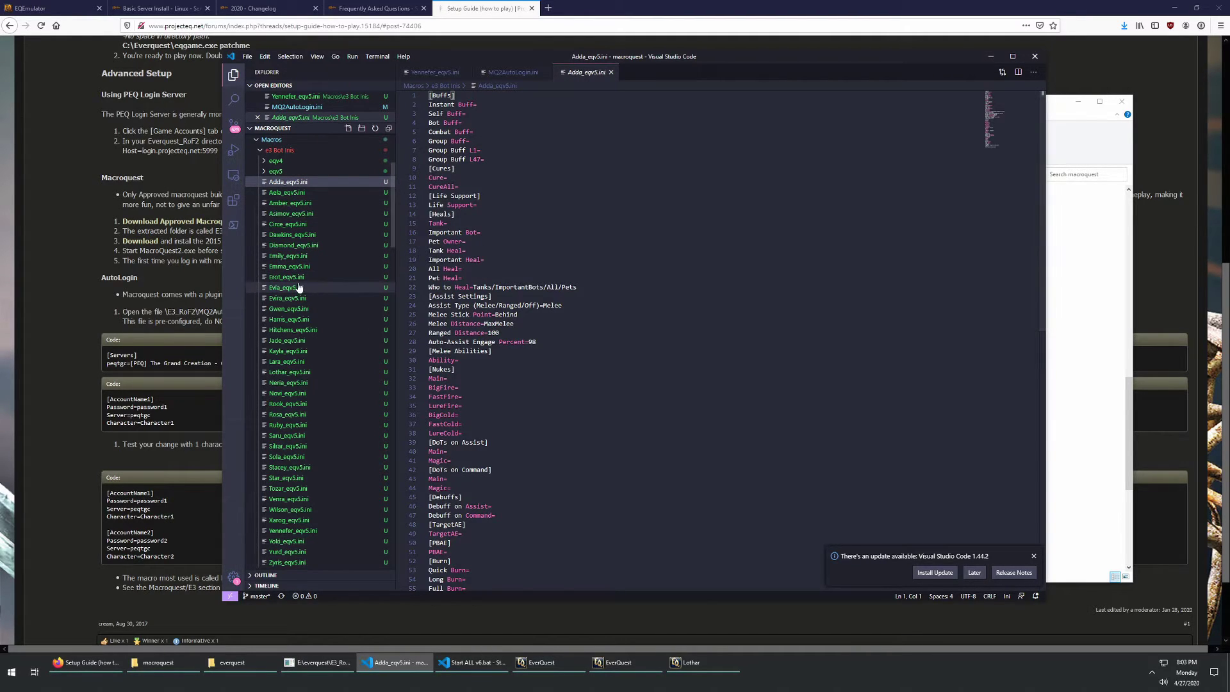
{"action": "left_click", "coordinate": [291, 266]}
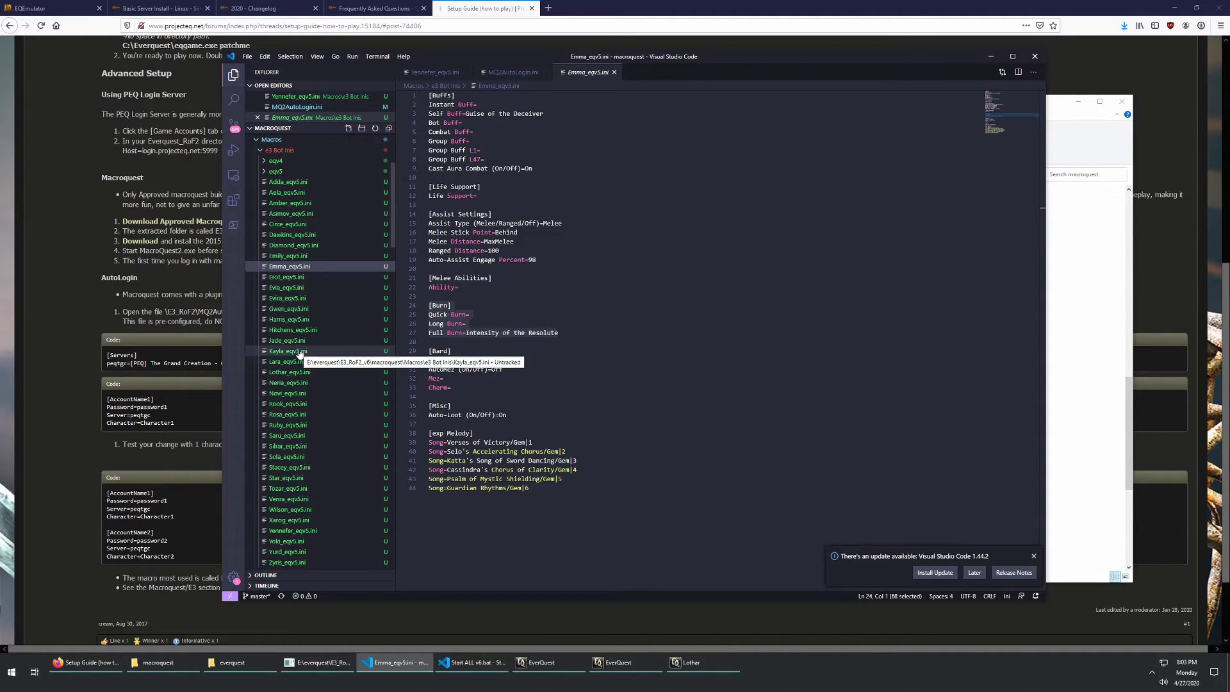
{"action": "scroll", "coordinate": [299, 354], "scroll_direction": "down", "scroll_amount": 5}
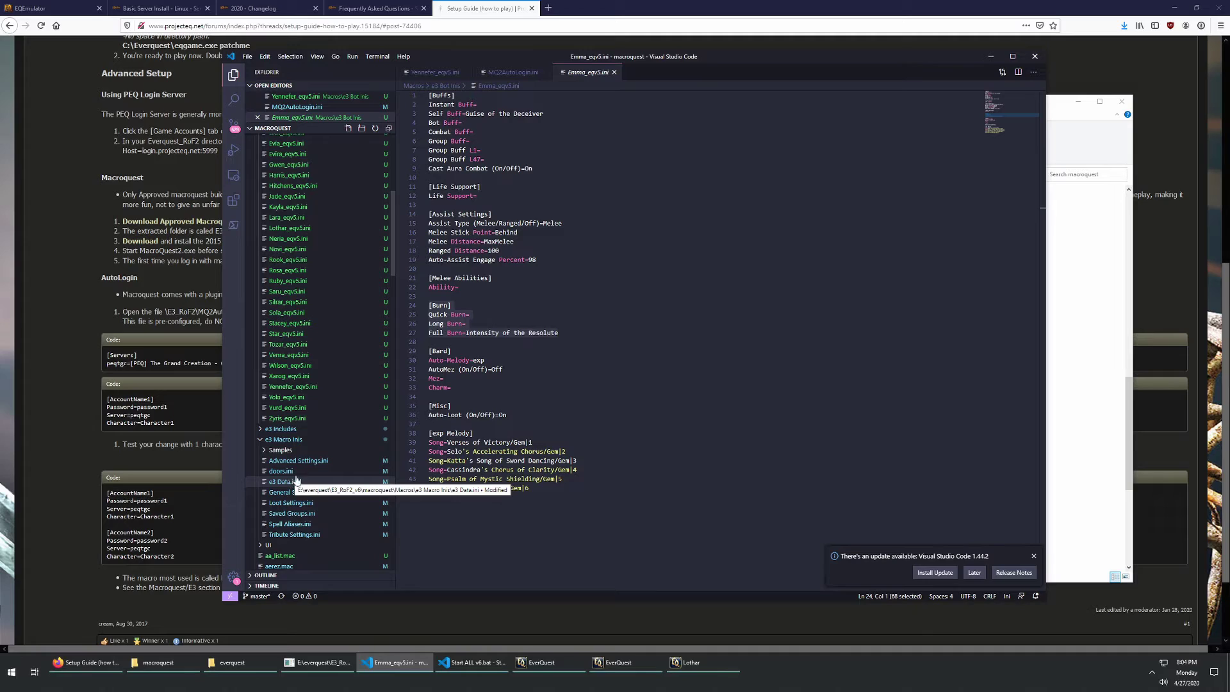
{"action": "left_click", "coordinate": [310, 334]}
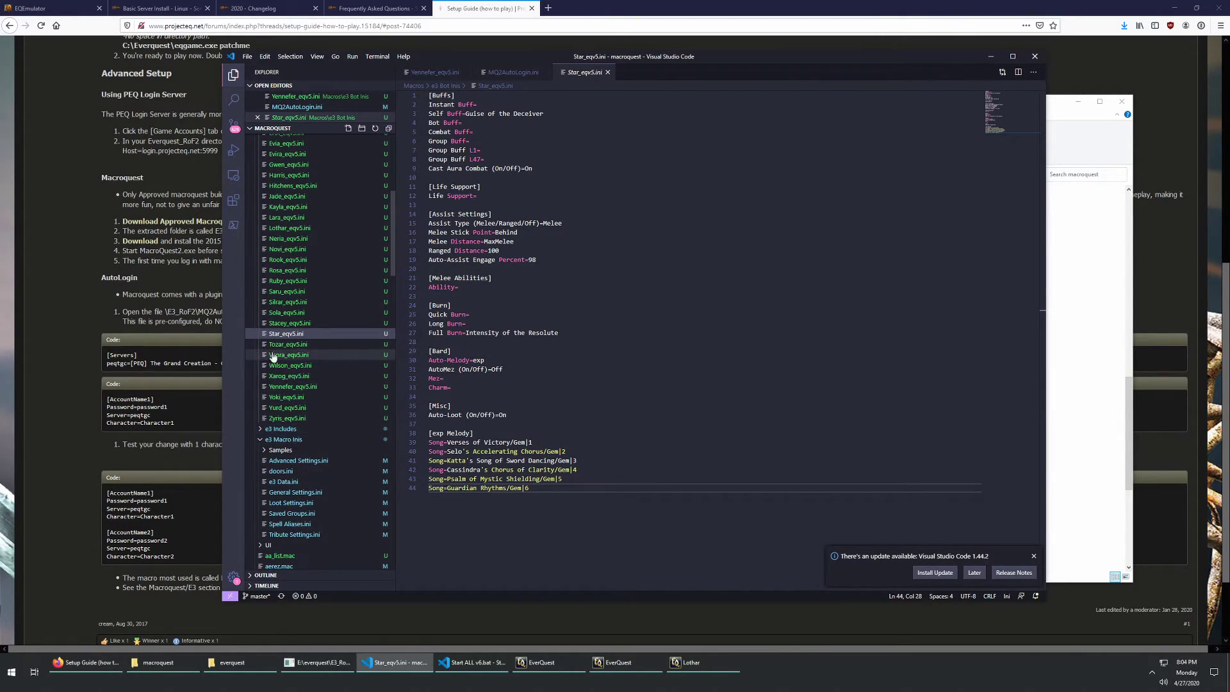
{"action": "left_click", "coordinate": [300, 345]}
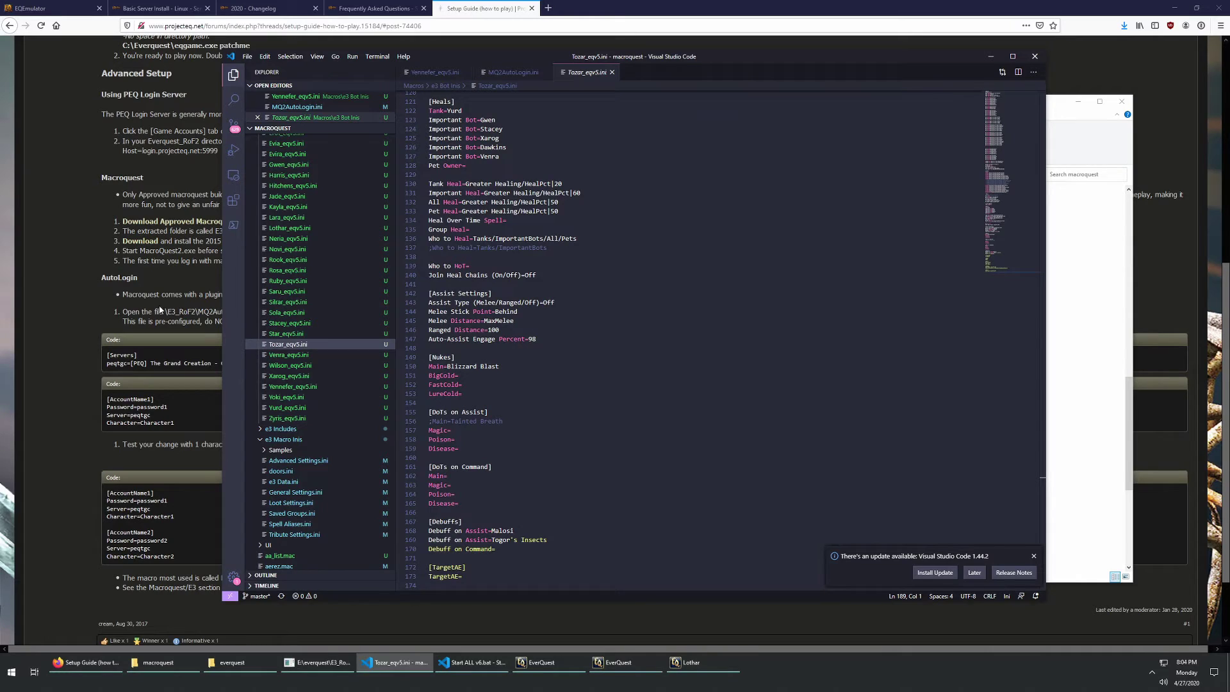
Step: Bring Firefox forward and scroll the ProjectEQ Setup Guide to its Advanced Setup and AutoLogin sample code
{"action": "left_click", "coordinate": [183, 288]}
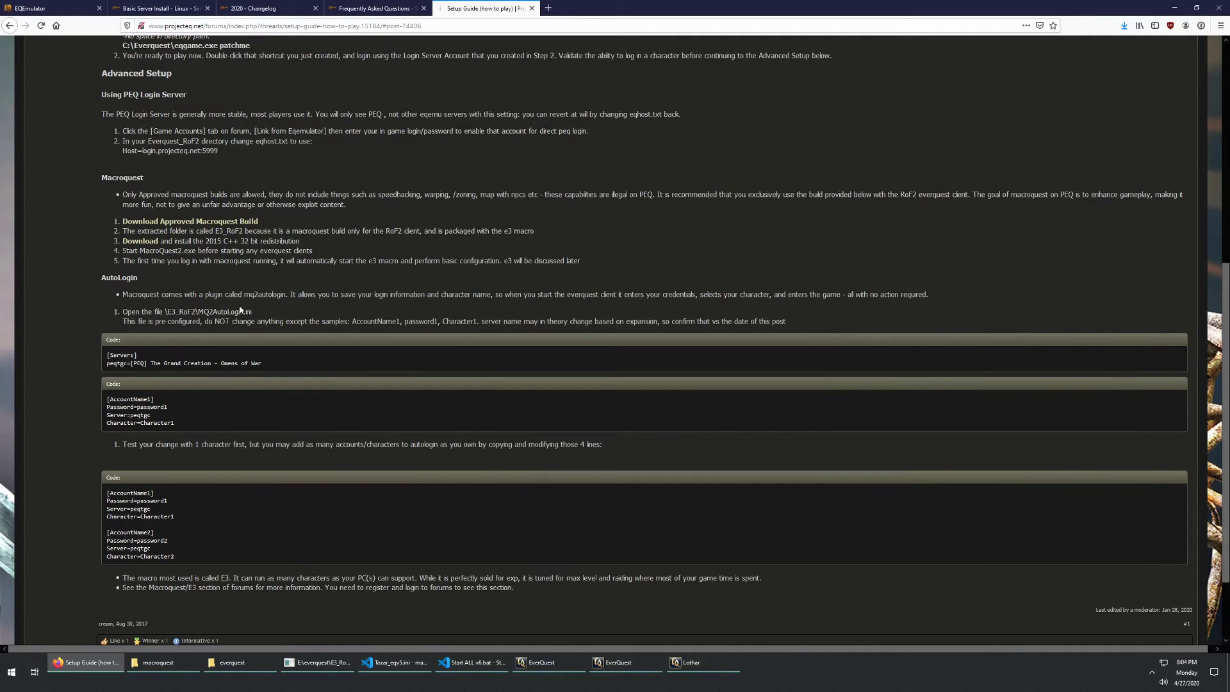
{"action": "scroll", "coordinate": [259, 306], "scroll_direction": "up", "scroll_amount": 4}
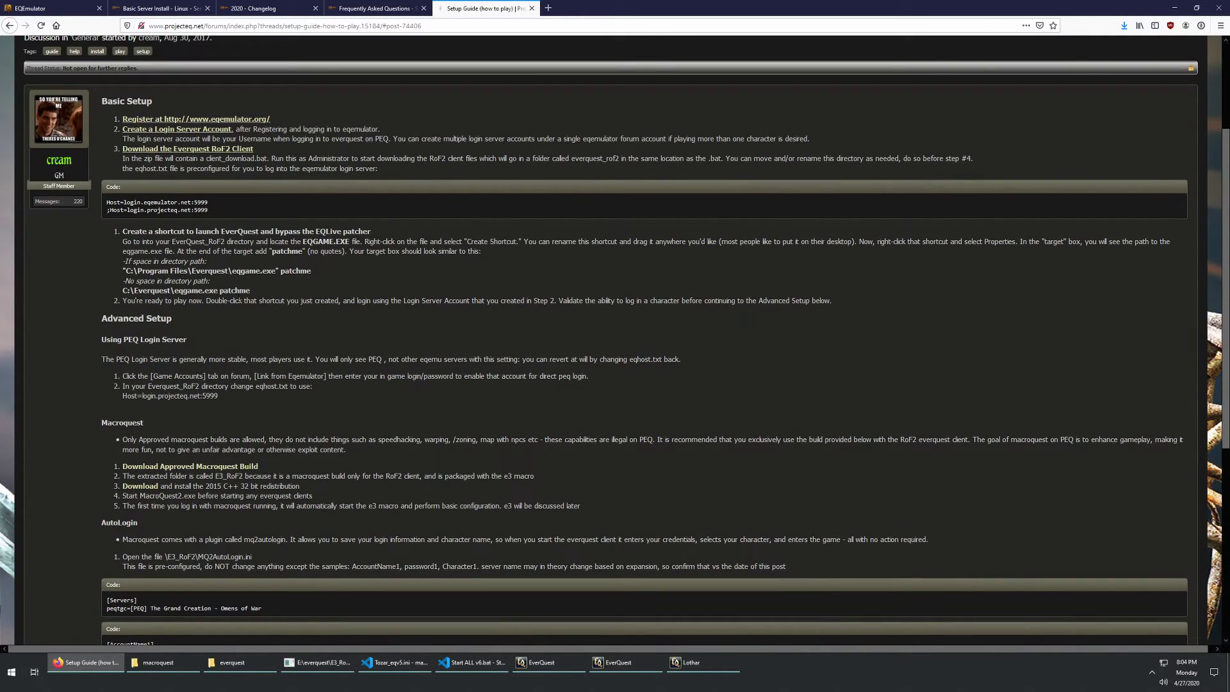
{"action": "scroll", "coordinate": [264, 311], "scroll_direction": "down", "scroll_amount": 5}
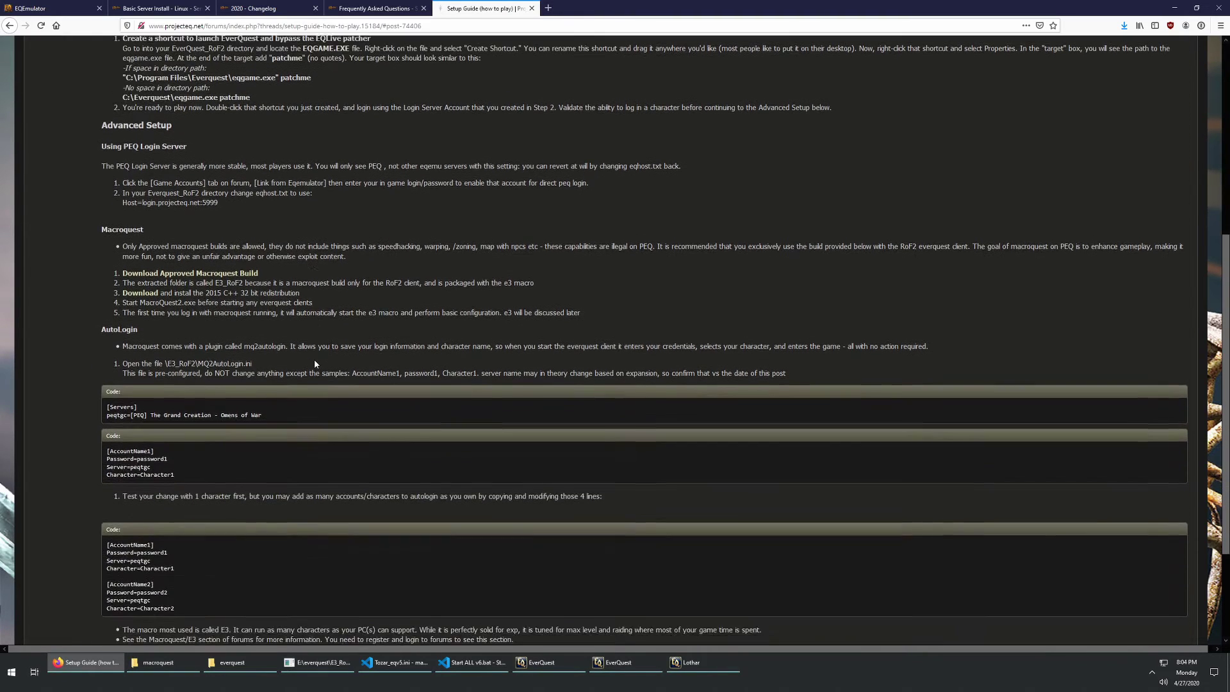
{"action": "scroll", "coordinate": [319, 344], "scroll_direction": "up", "scroll_amount": 2}
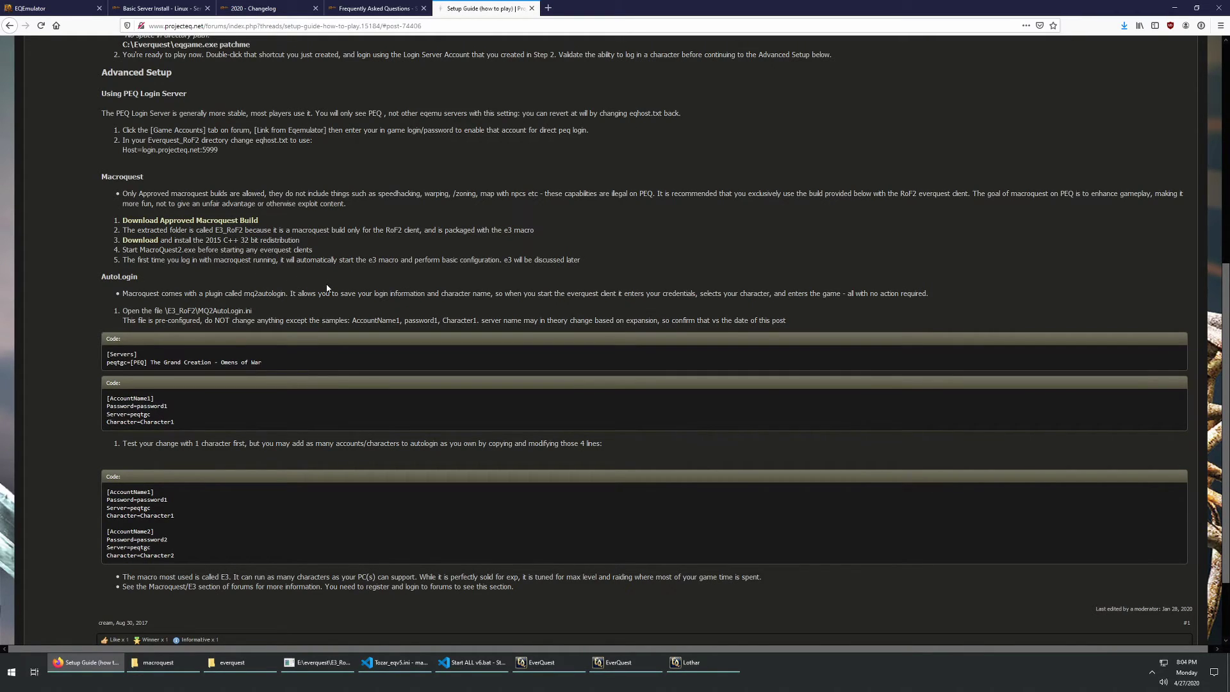
{"action": "scroll", "coordinate": [323, 291], "scroll_direction": "down", "scroll_amount": 2}
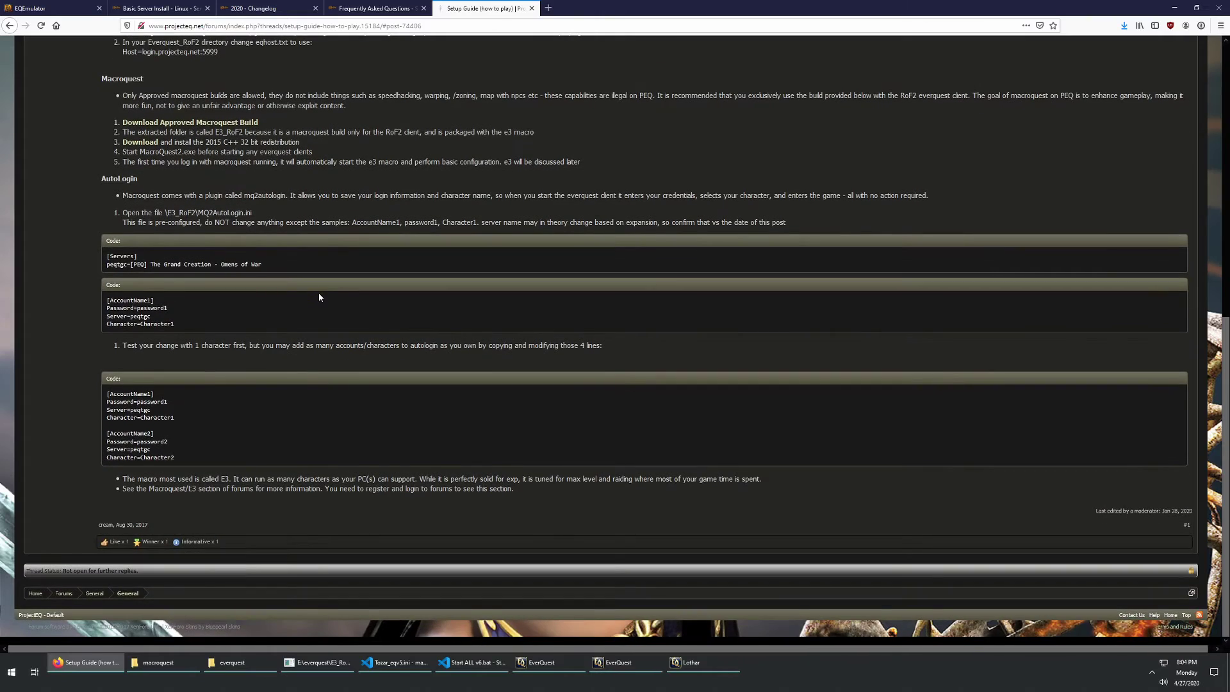
{"action": "scroll", "coordinate": [319, 295], "scroll_direction": "up", "scroll_amount": 5}
{"action": "scroll", "coordinate": [319, 296], "scroll_direction": "up", "scroll_amount": 3}
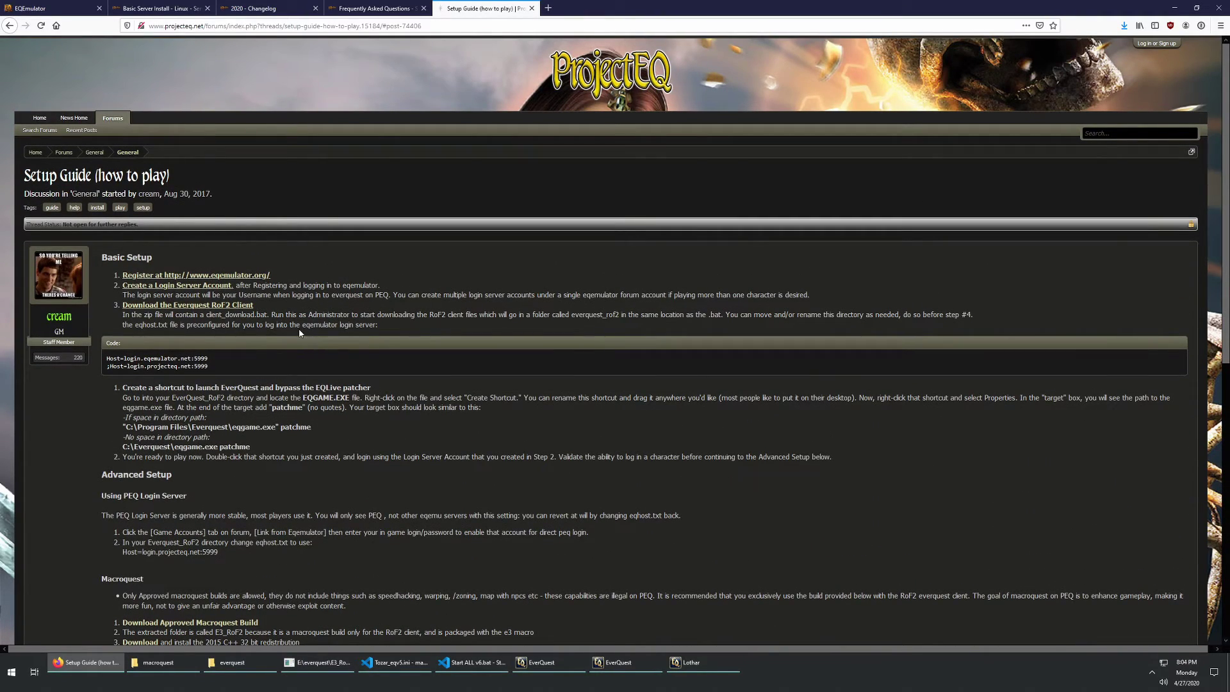
{"action": "scroll", "coordinate": [298, 359], "scroll_direction": "down", "scroll_amount": 2}
{"action": "scroll", "coordinate": [292, 372], "scroll_direction": "down", "scroll_amount": 4}
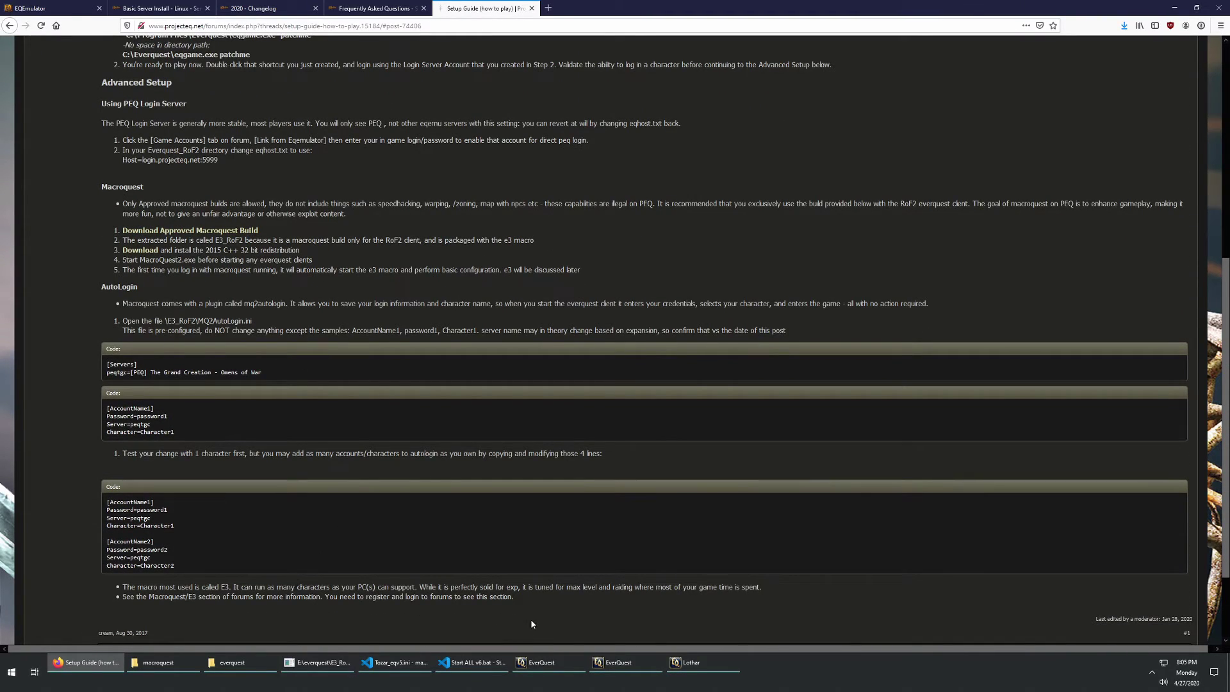
Step: Check Lothar's game window, then return to Start ALL v6.bat in Visual Studio Code
{"action": "left_click", "coordinate": [680, 662]}
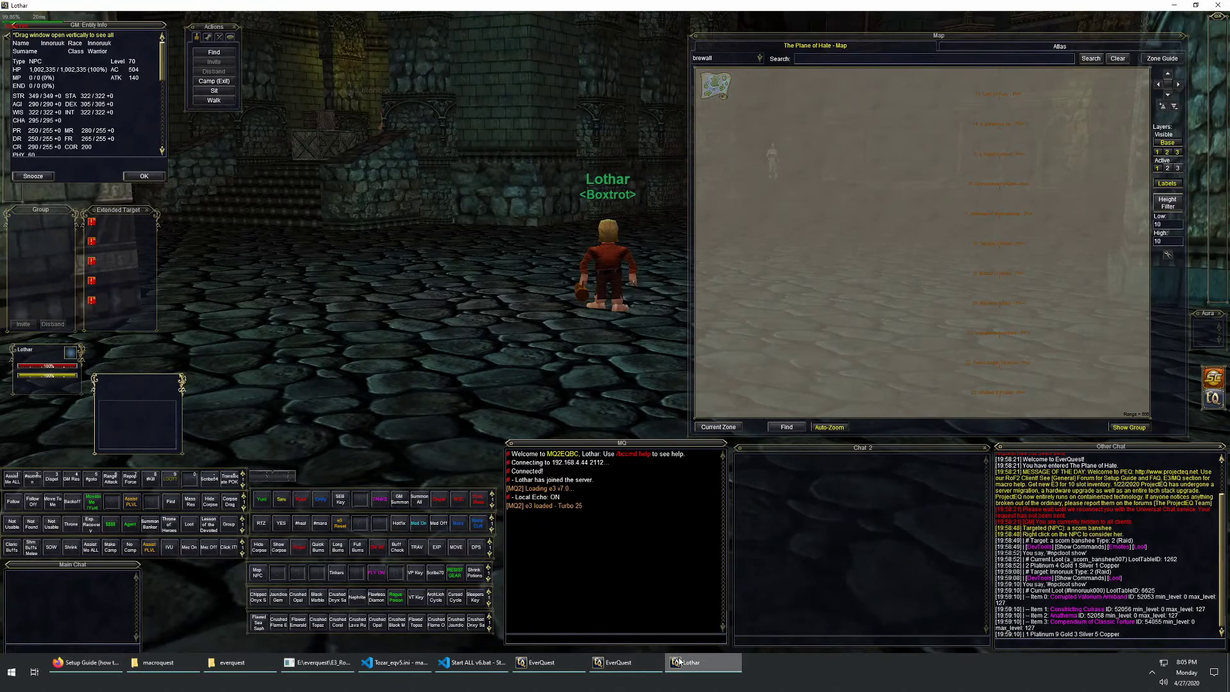
{"action": "left_click", "coordinate": [473, 662]}
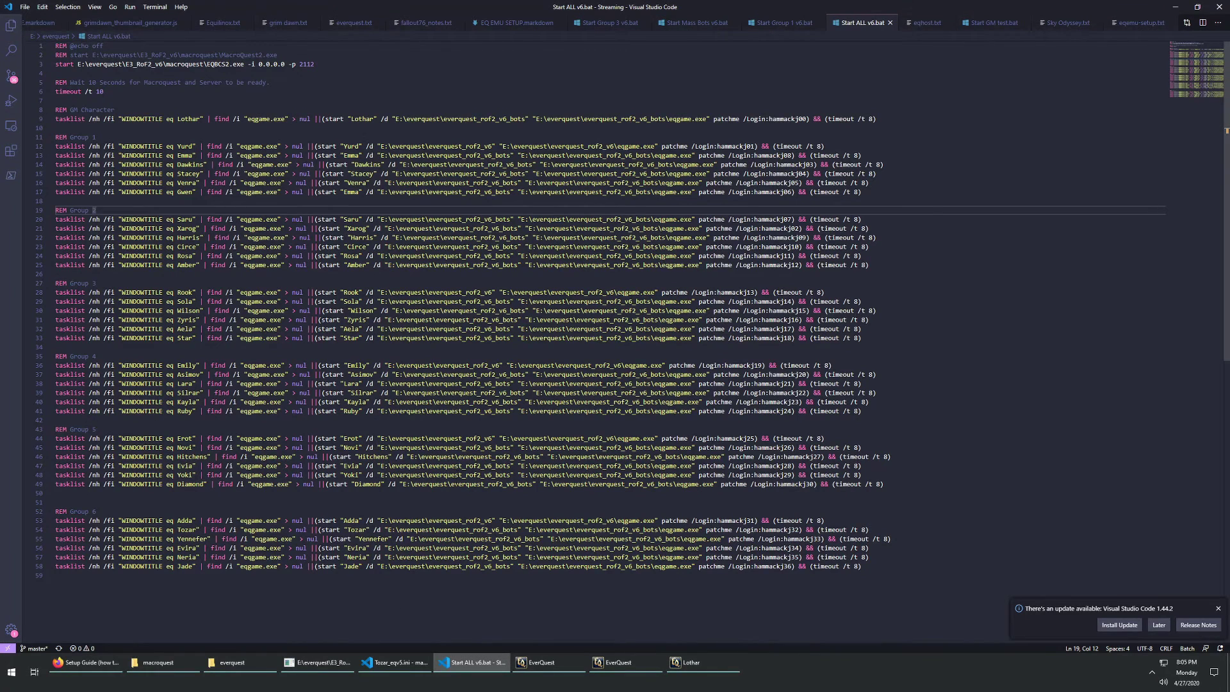